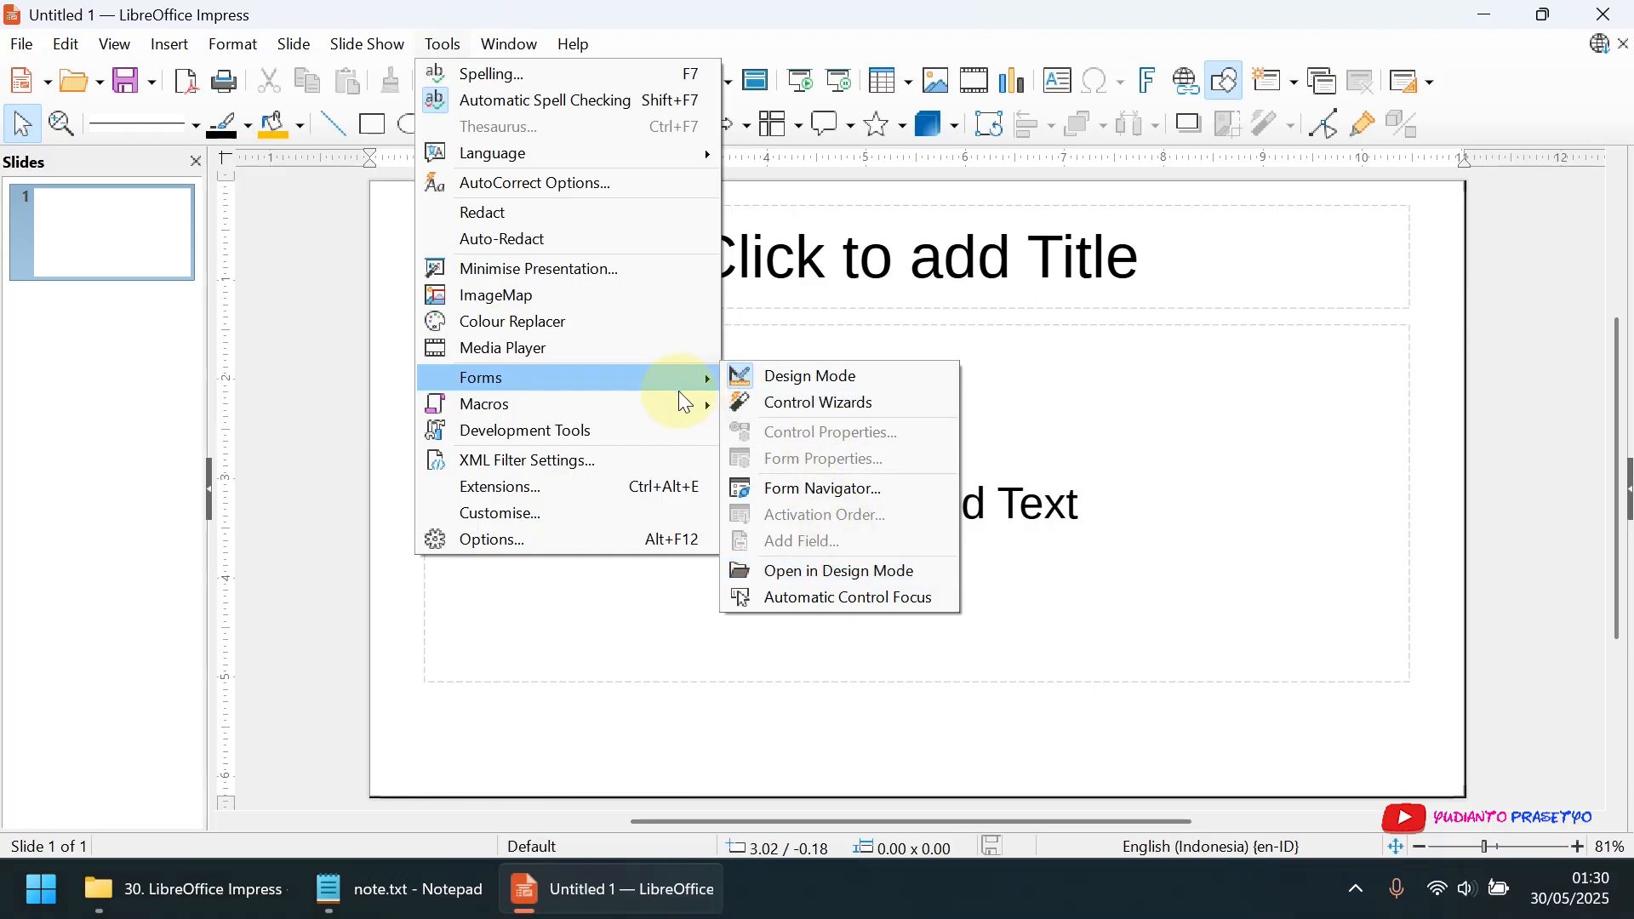
Show the Development Tools and view the document's services, properties and methods
{"action": "mouse_move", "coordinate": [677, 401]}
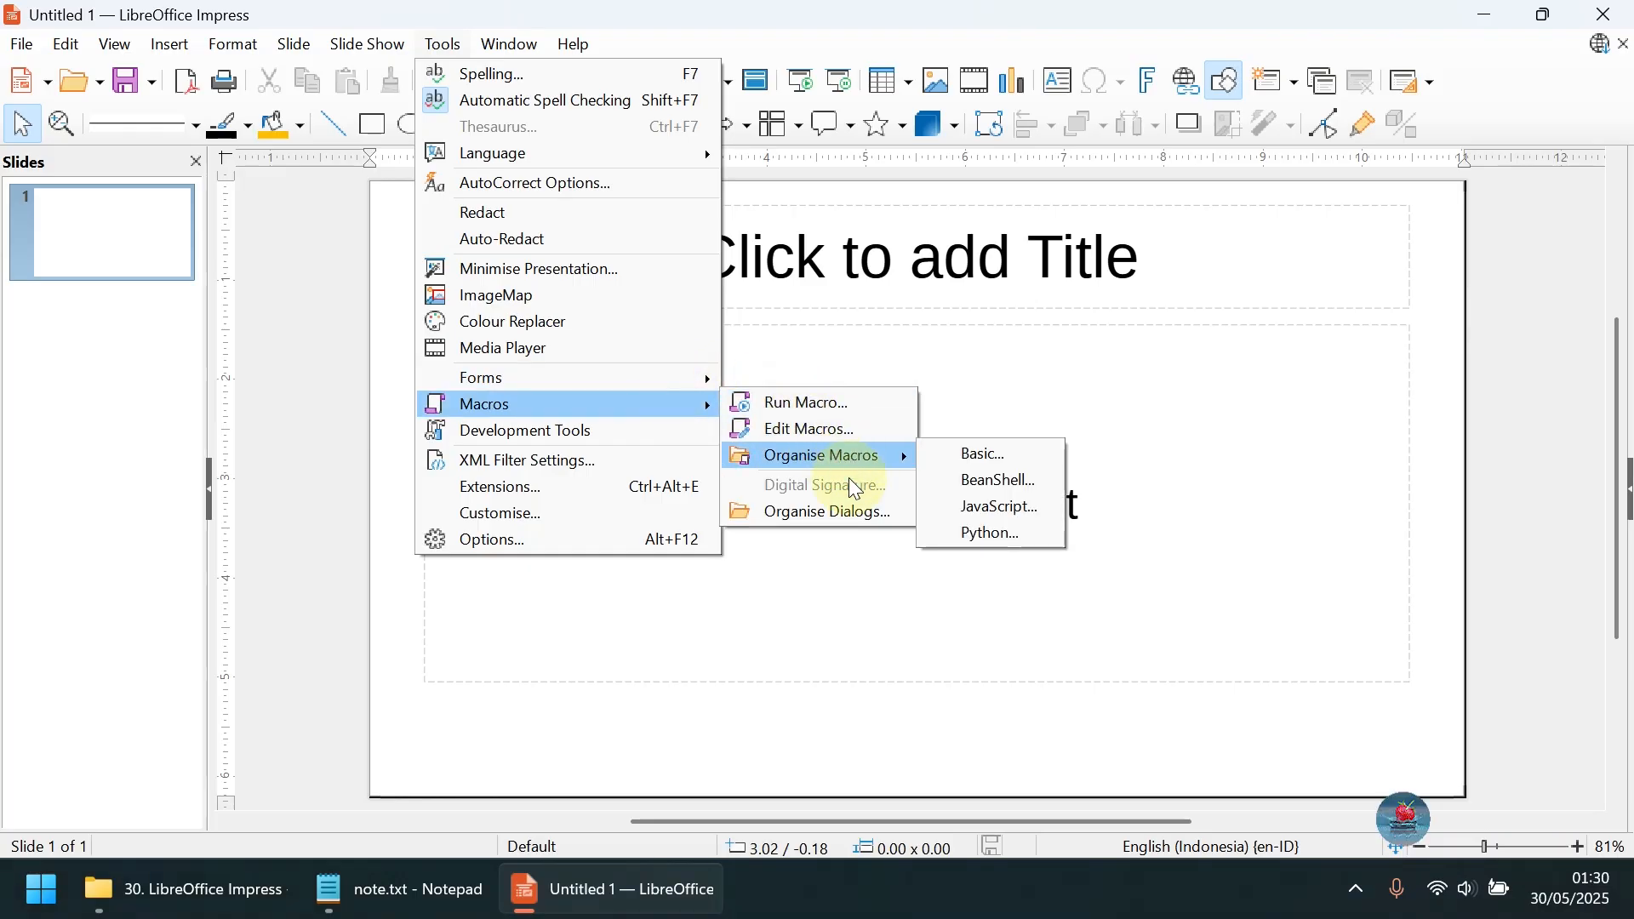
{"action": "left_click", "coordinate": [657, 426]}
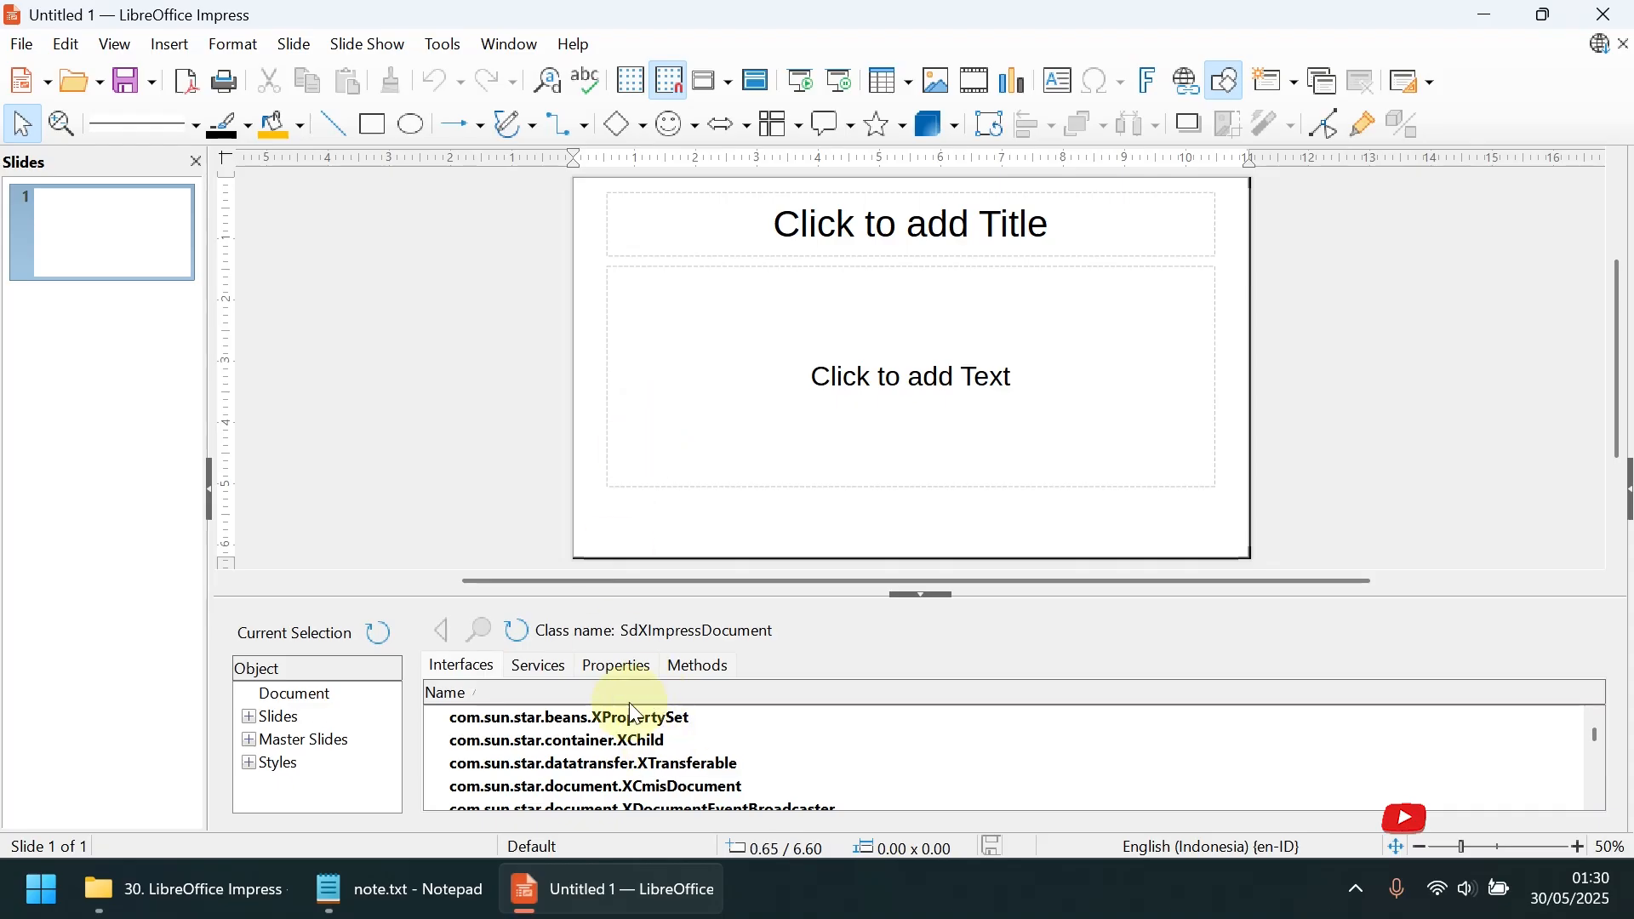
{"action": "left_click", "coordinate": [538, 668]}
{"action": "left_click", "coordinate": [592, 680]}
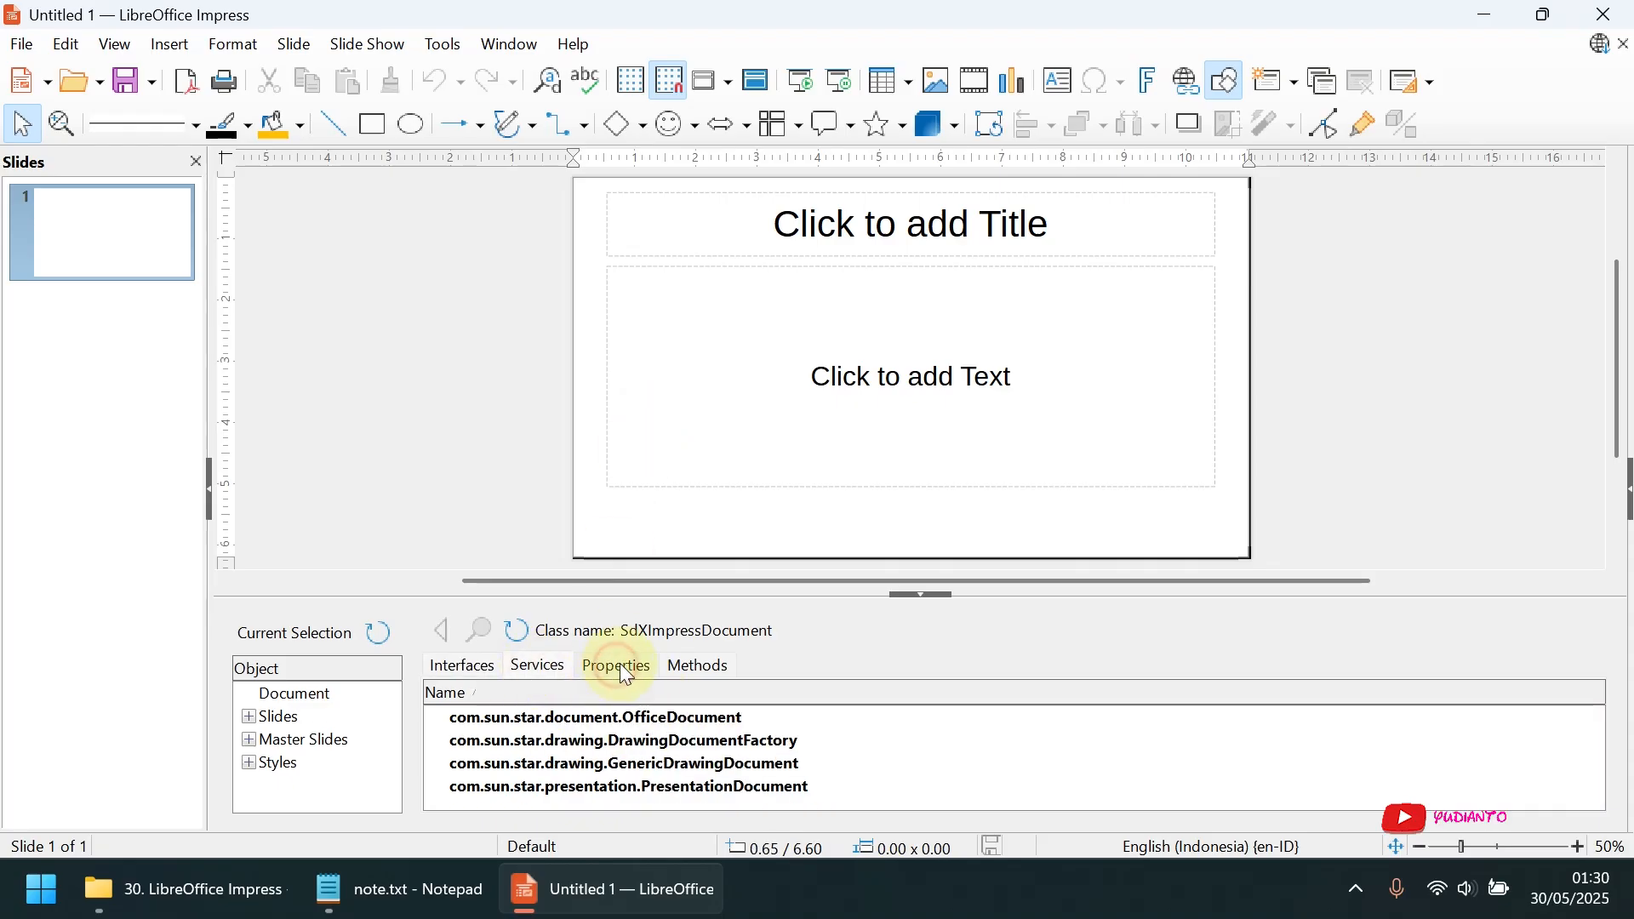
{"action": "left_click", "coordinate": [711, 670]}
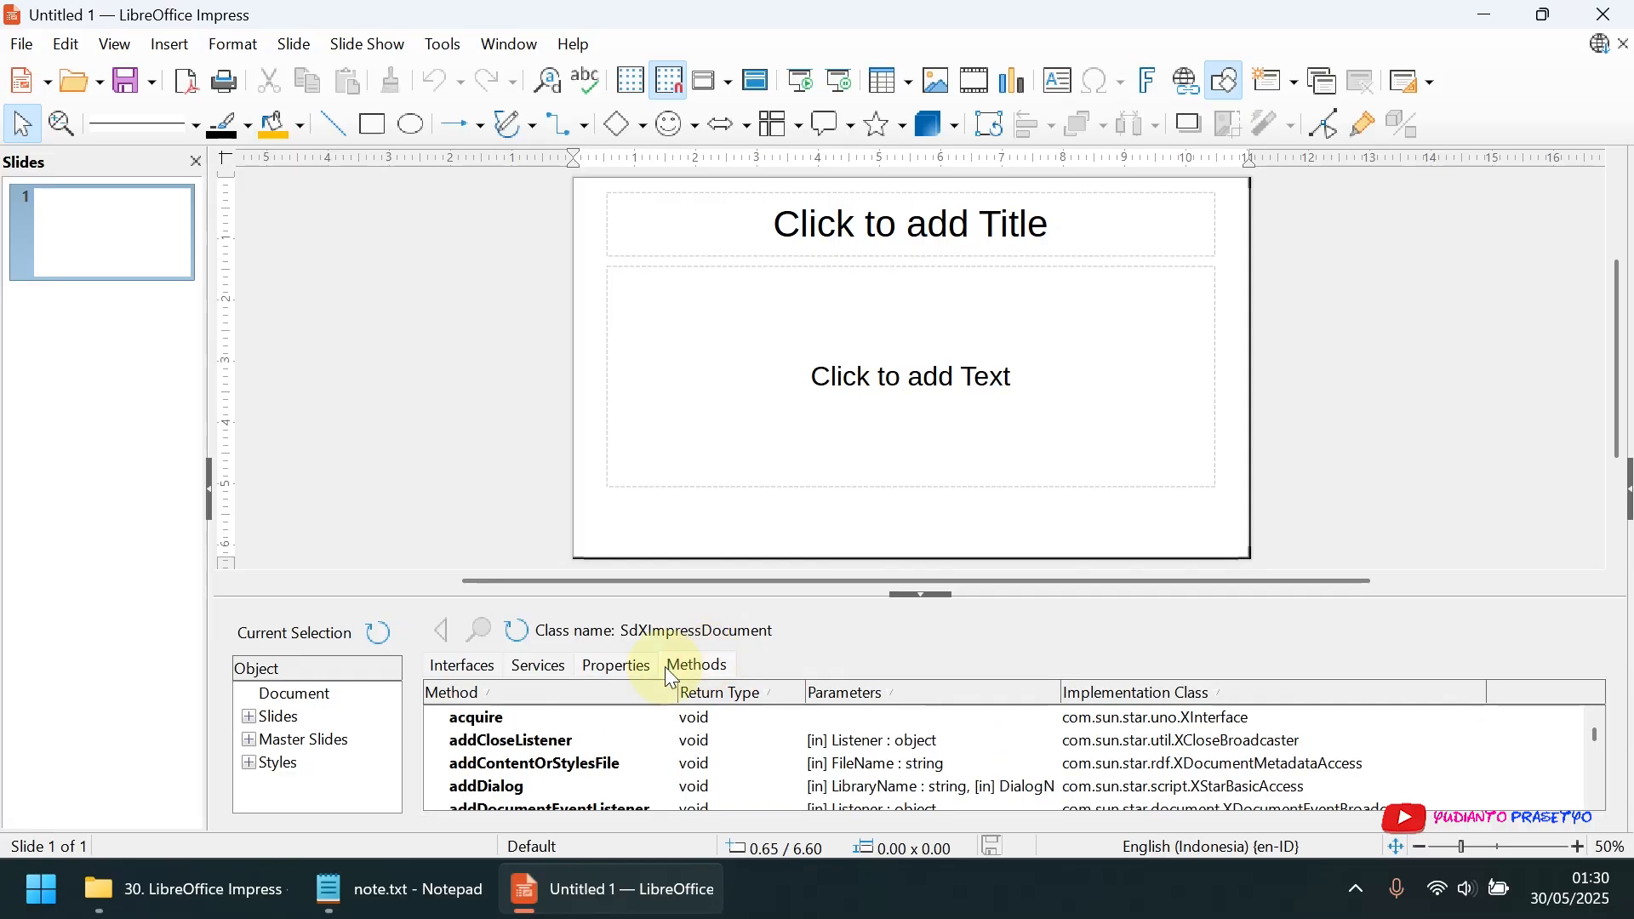
Look through the list of document methods and hide the Development Tools
{"action": "scroll", "coordinate": [732, 770], "scroll_direction": "down", "scroll_amount": 1}
{"action": "scroll", "coordinate": [731, 774], "scroll_direction": "down", "scroll_amount": 10}
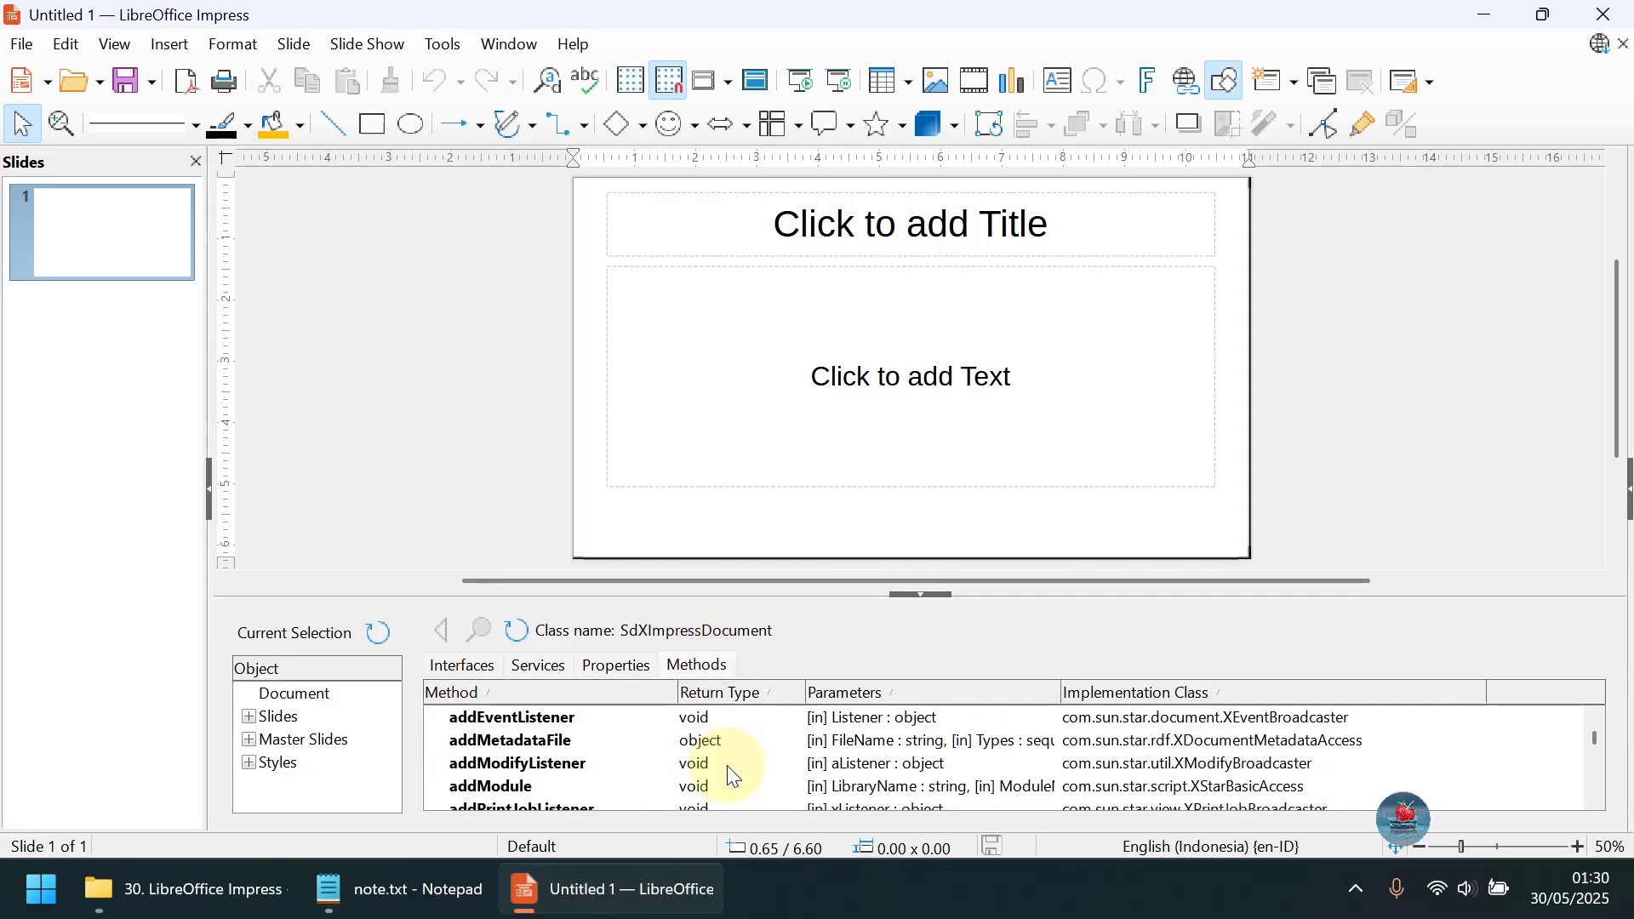
{"action": "scroll", "coordinate": [732, 774], "scroll_direction": "up", "scroll_amount": 10}
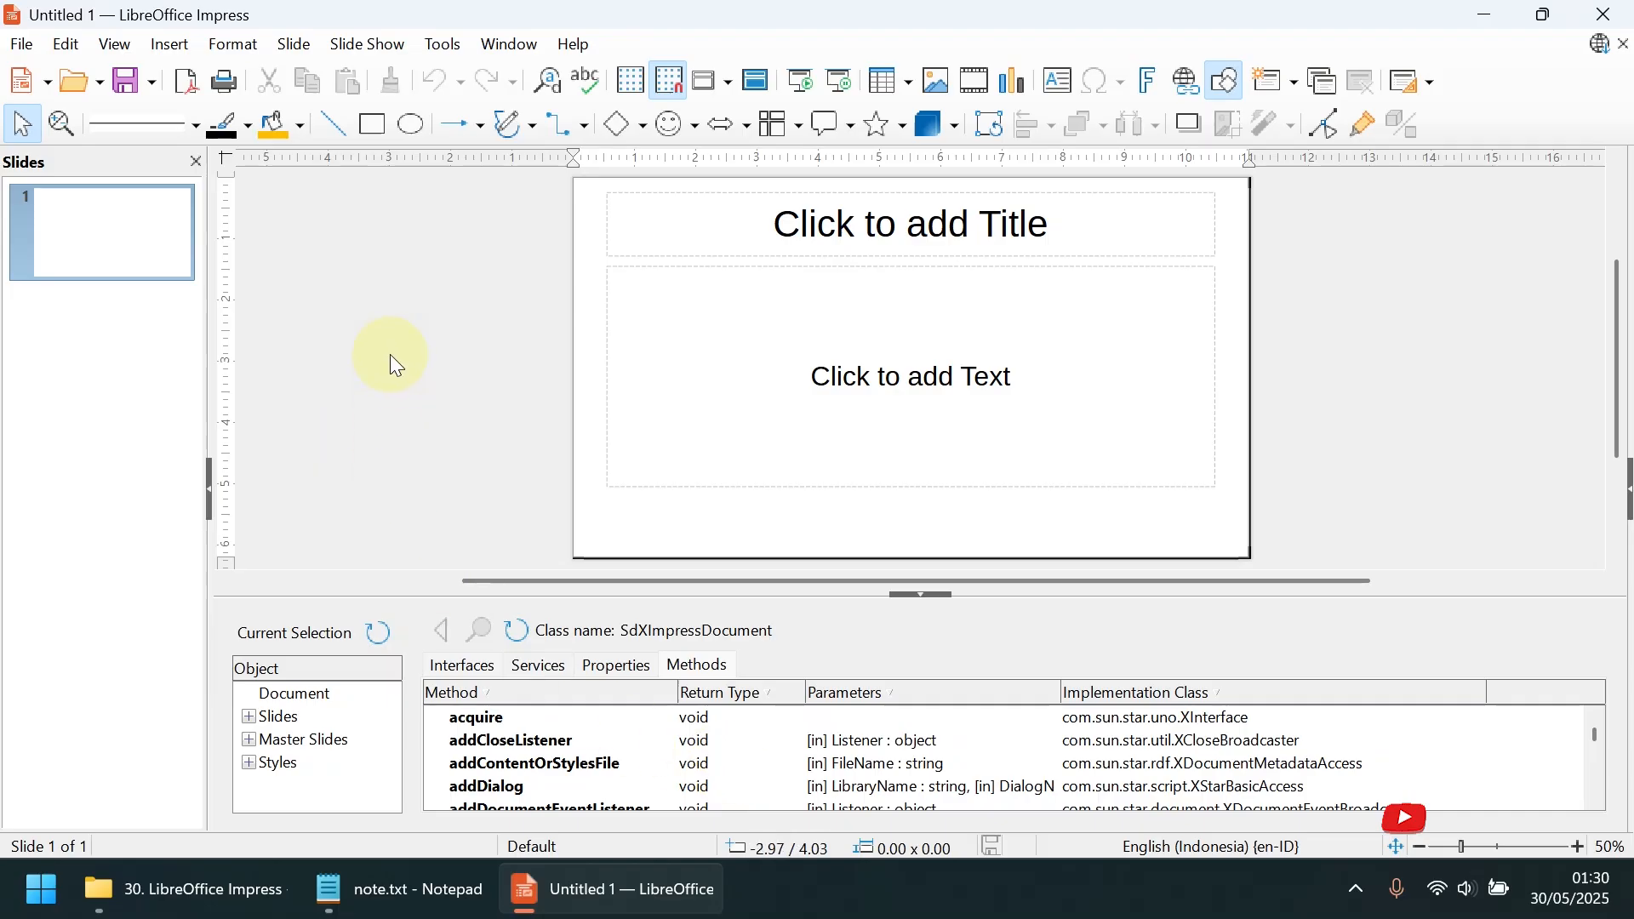
{"action": "left_click", "coordinate": [425, 48]}
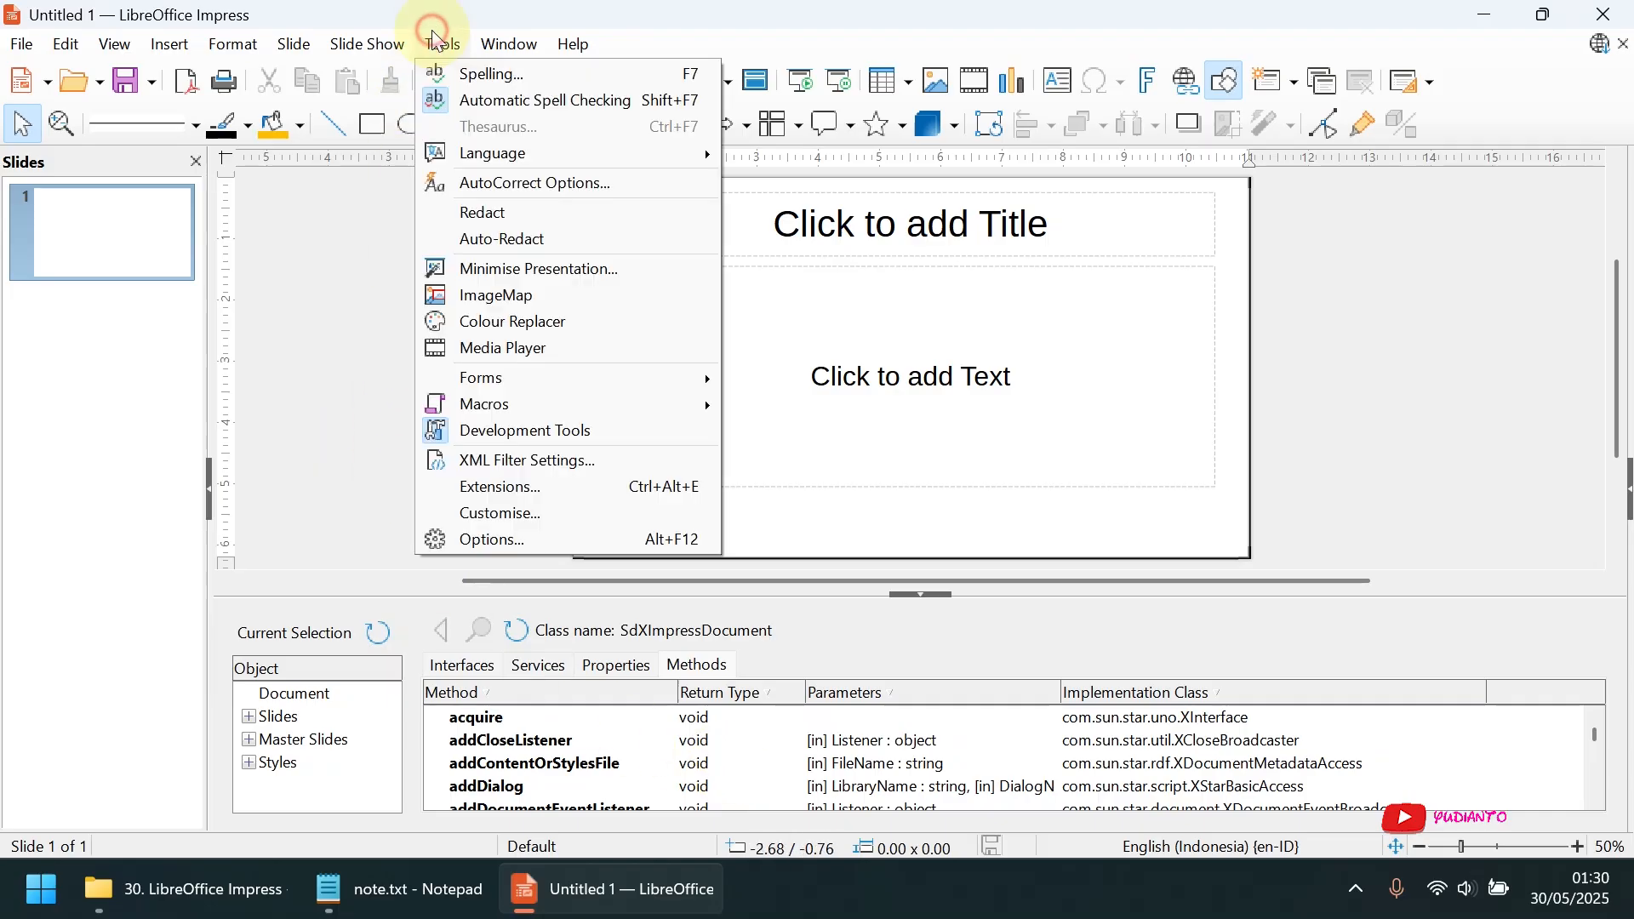
{"action": "left_click", "coordinate": [545, 426]}
Open the XML Filter Settings, select the DocBook File filter and look through the list of import and export filters
{"action": "left_click", "coordinate": [439, 46]}
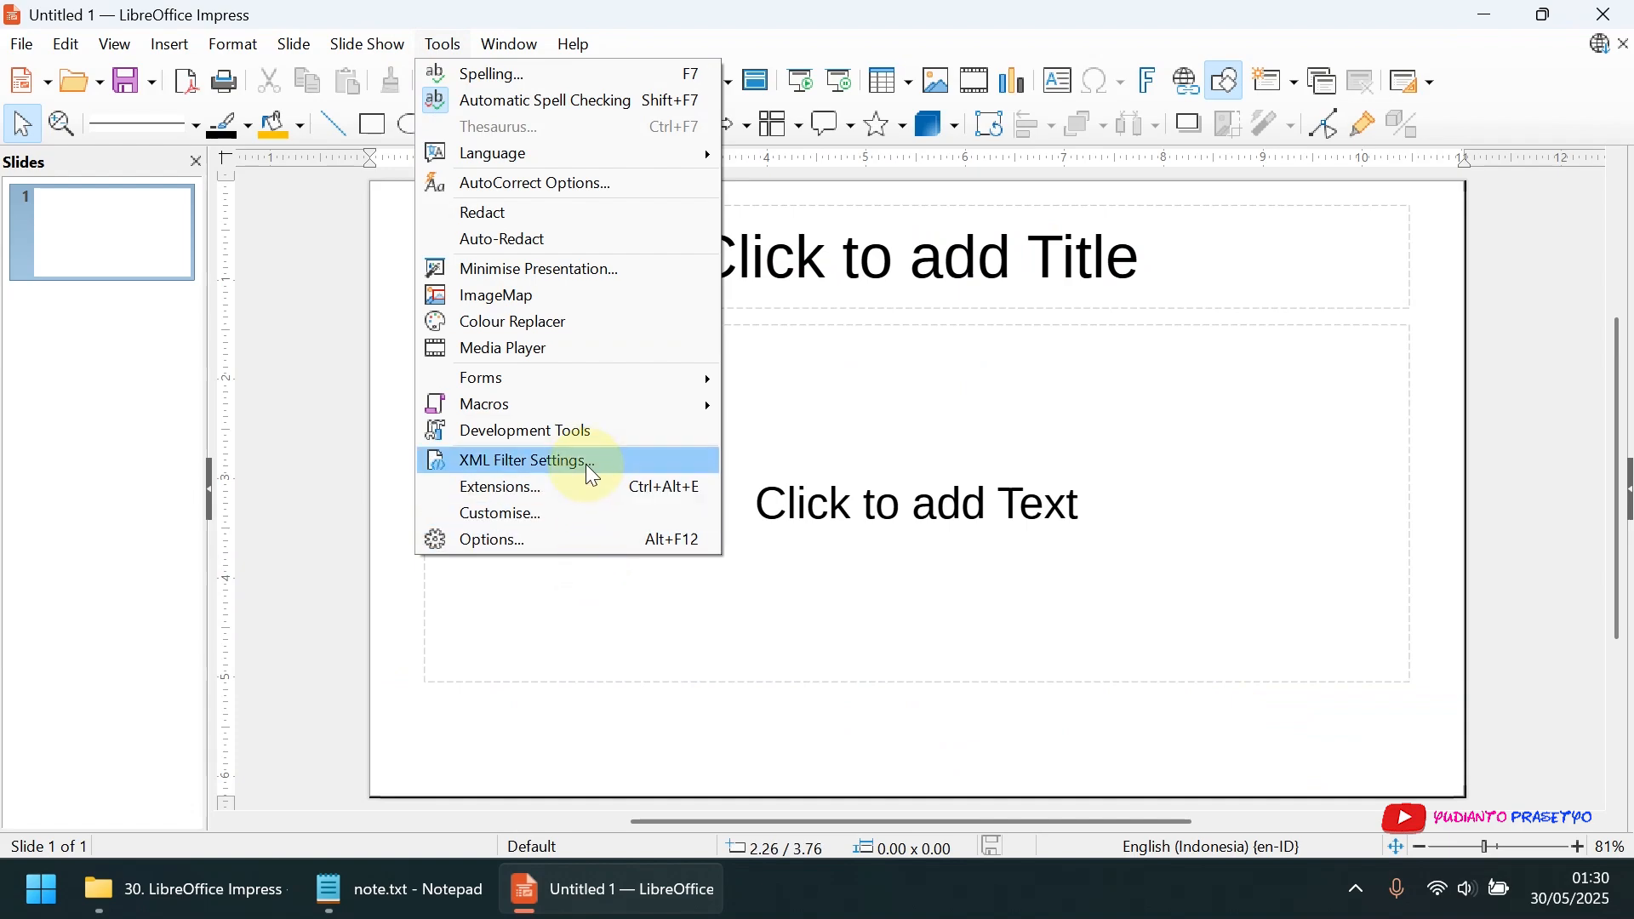
{"action": "left_click", "coordinate": [593, 477]}
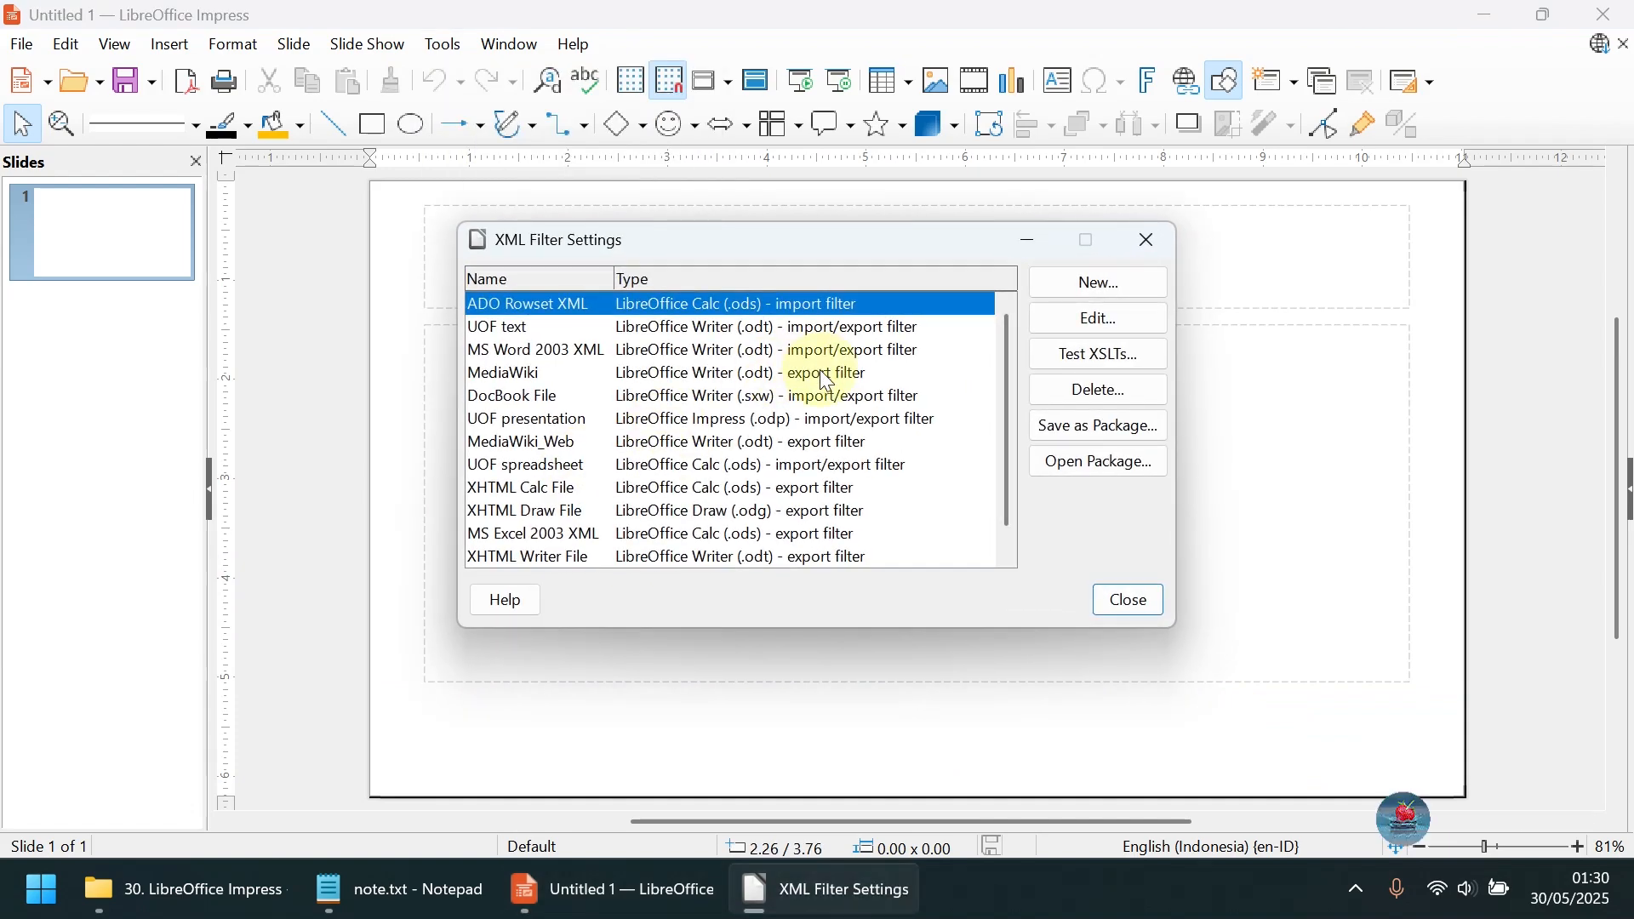
{"action": "left_click", "coordinate": [558, 395]}
{"action": "scroll", "coordinate": [706, 480], "scroll_direction": "down", "scroll_amount": 1}
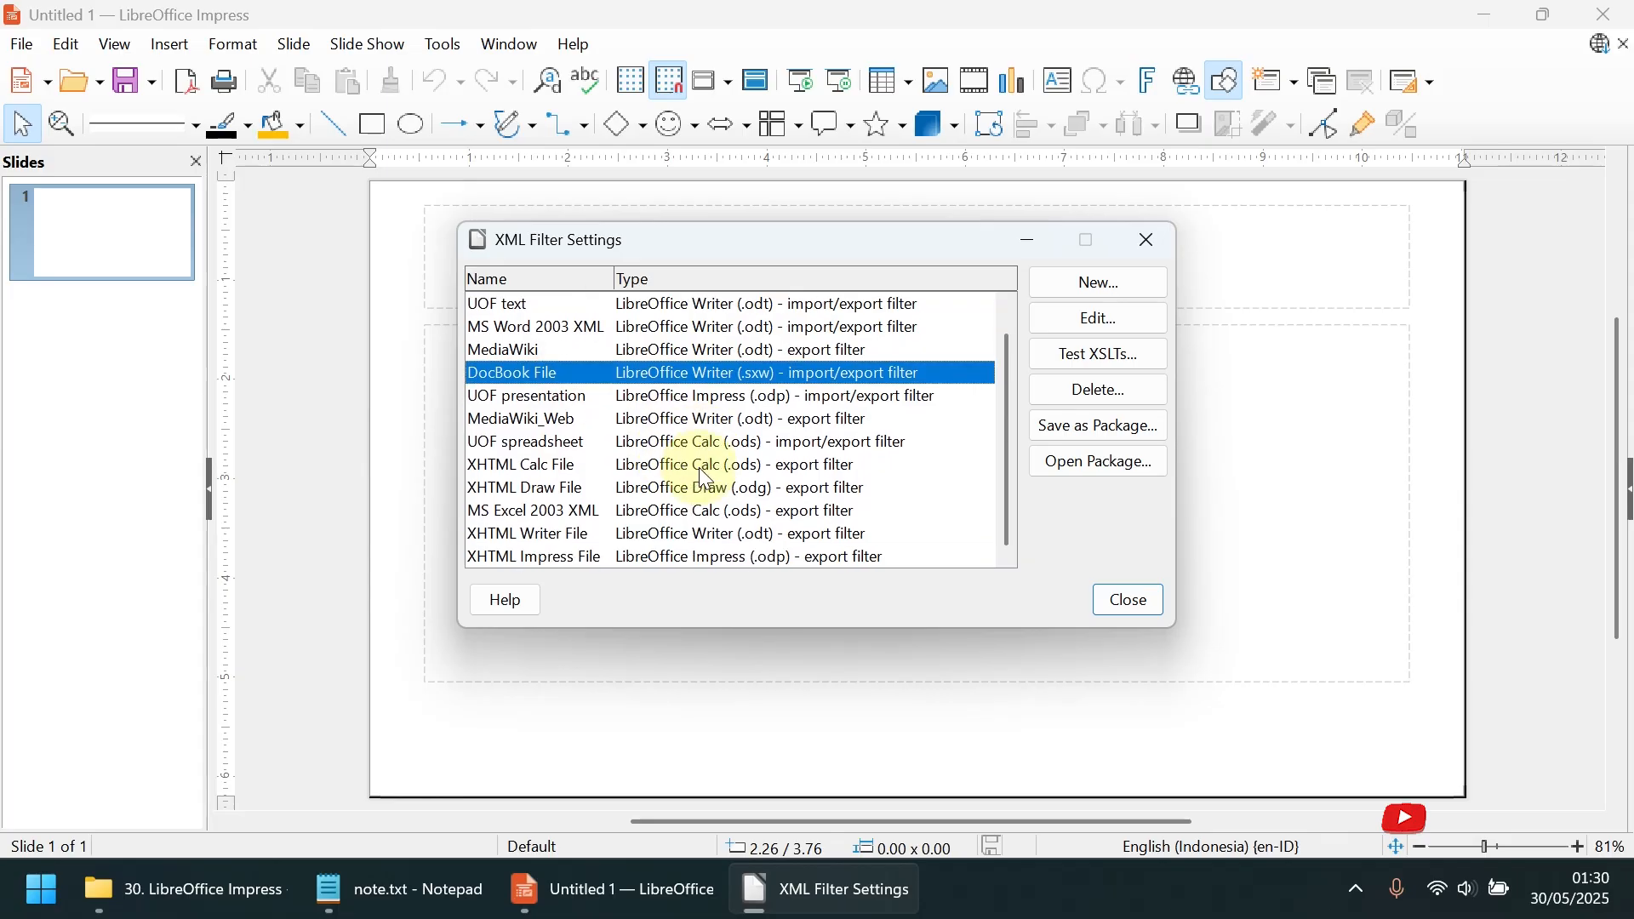
{"action": "scroll", "coordinate": [703, 478], "scroll_direction": "up", "scroll_amount": 1}
{"action": "scroll", "coordinate": [704, 478], "scroll_direction": "down", "scroll_amount": 1}
Start opening a file, view the supported file types and cancel without opening anything
{"action": "left_click", "coordinate": [20, 43]}
{"action": "left_click", "coordinate": [57, 111]}
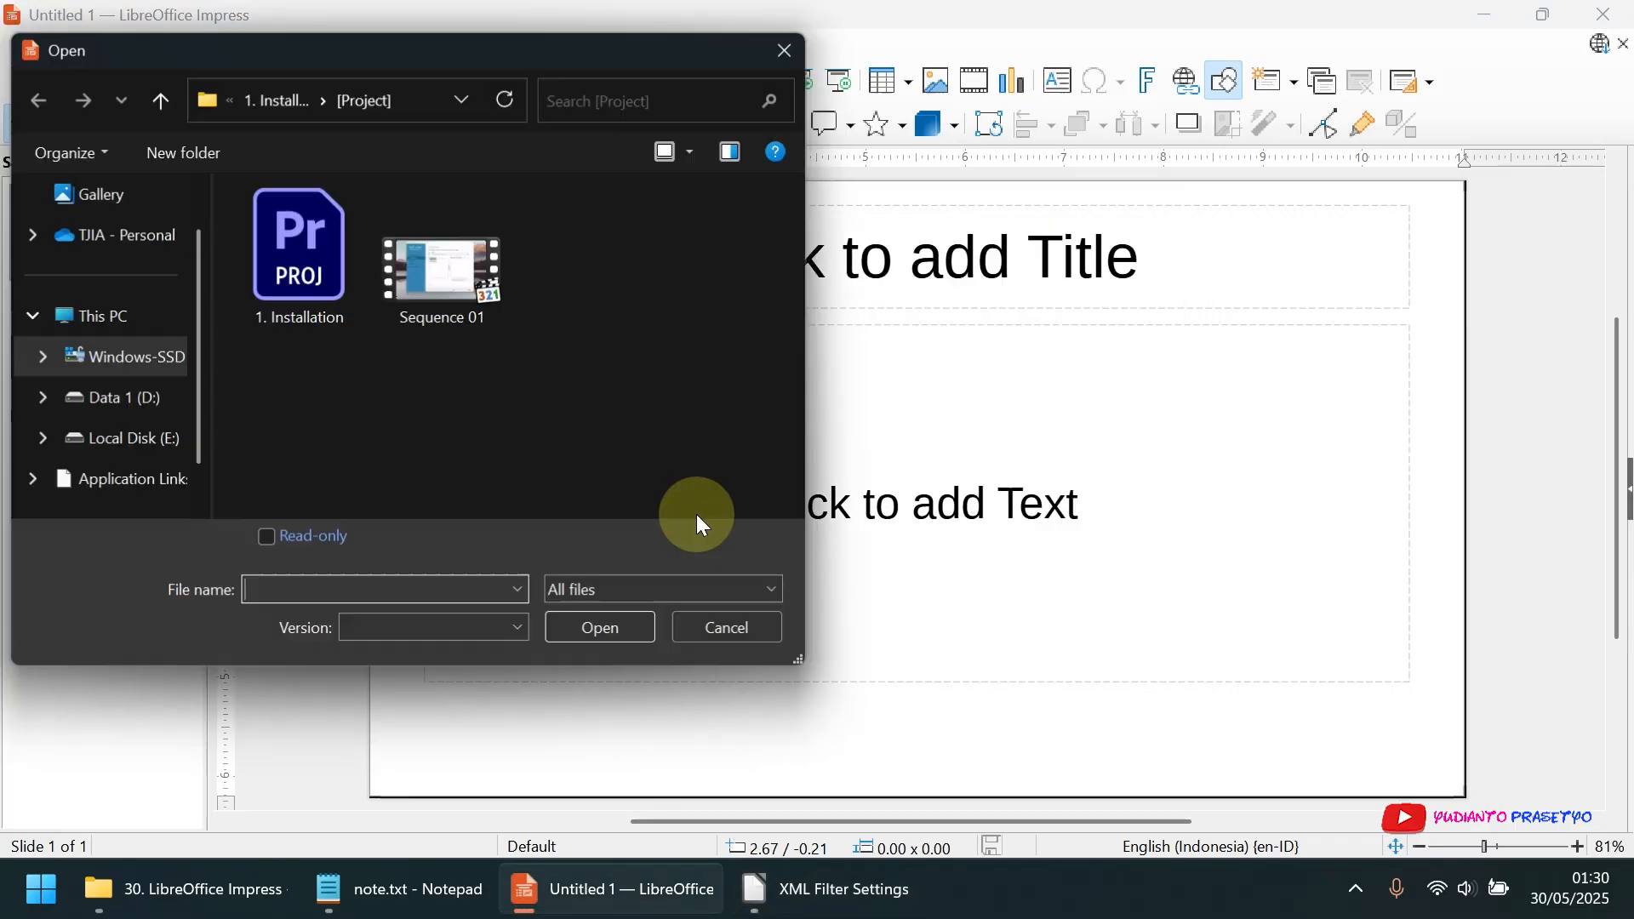
{"action": "left_click", "coordinate": [585, 589]}
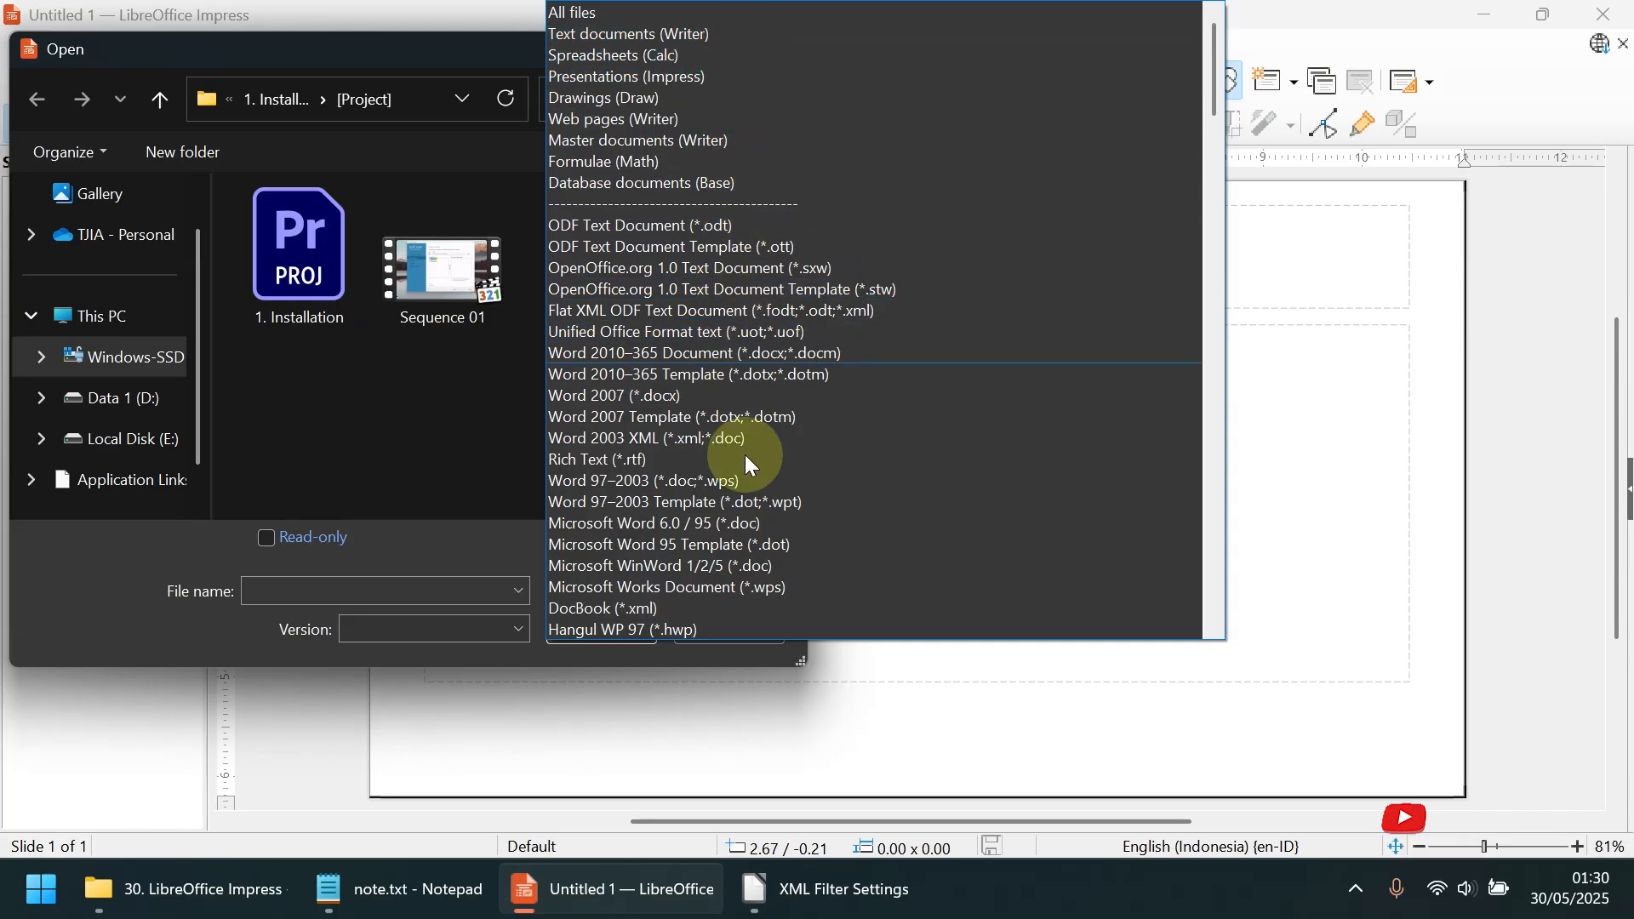
{"action": "left_click", "coordinate": [501, 662]}
{"action": "left_click", "coordinate": [704, 641]}
Bring up the XML Filter Settings again and close them
{"action": "left_click", "coordinate": [443, 44]}
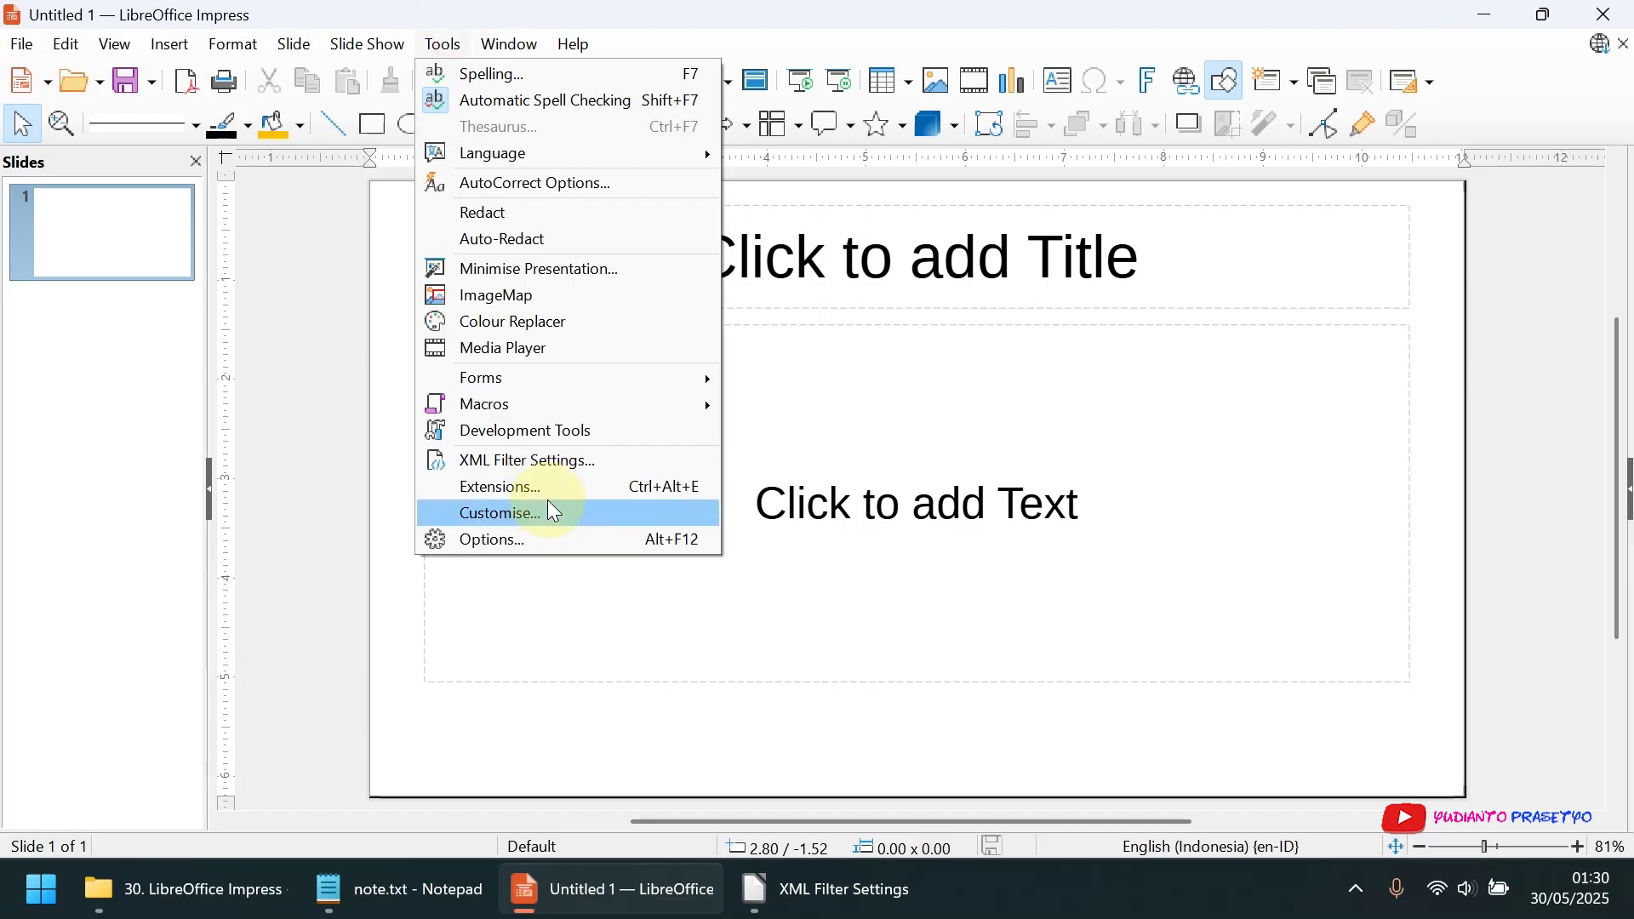
{"action": "left_click", "coordinate": [553, 474]}
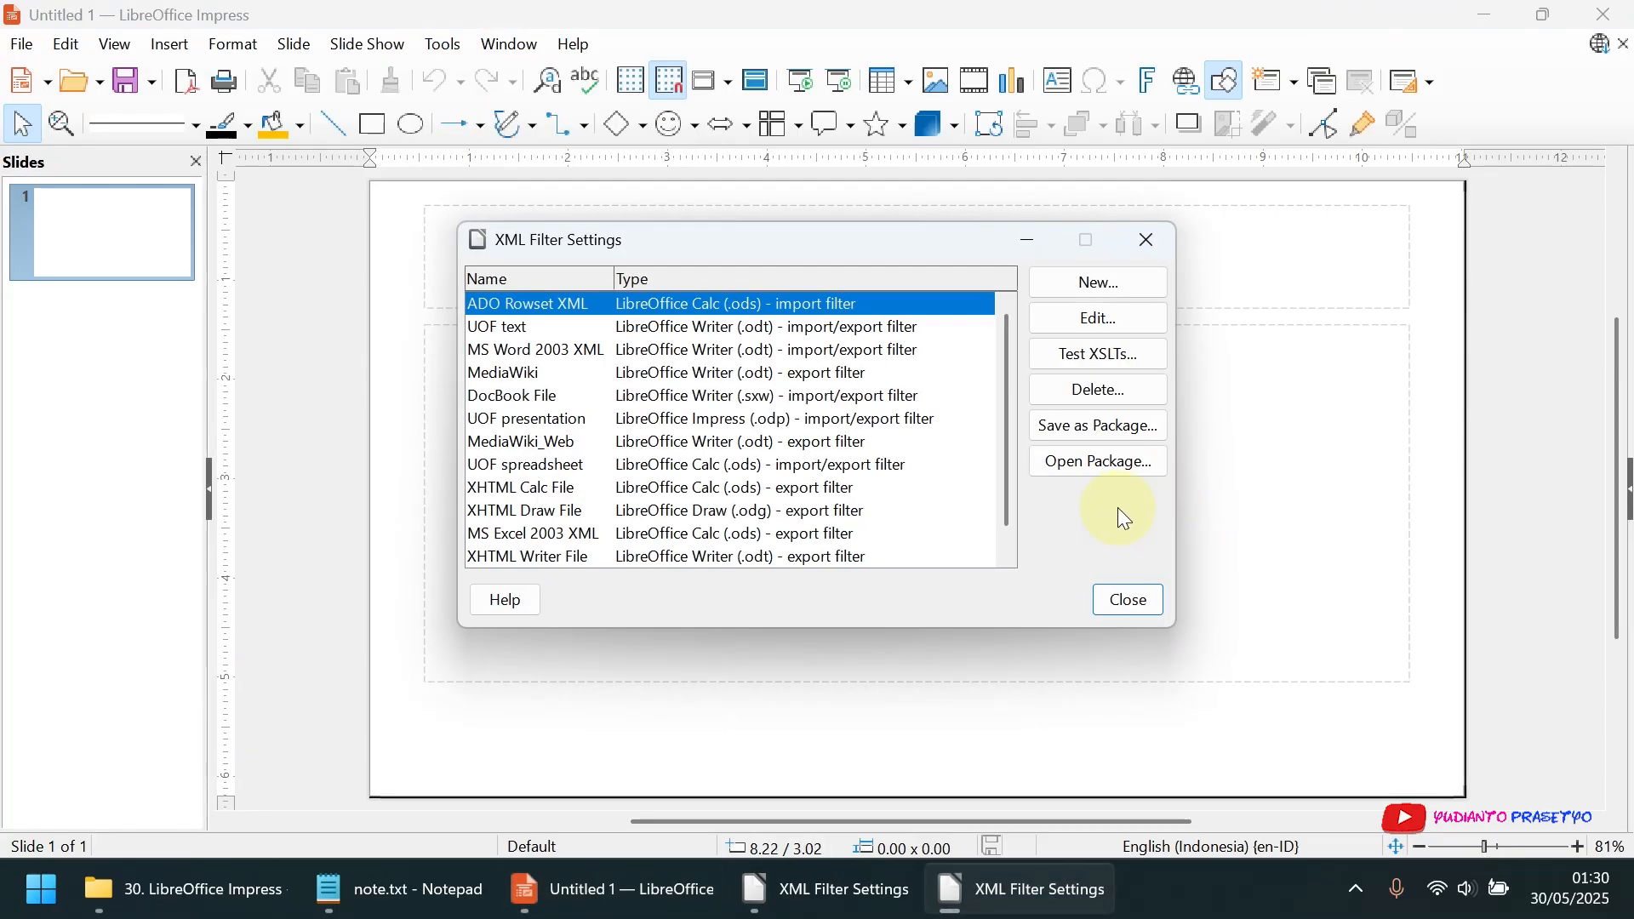
{"action": "left_click", "coordinate": [1170, 249]}
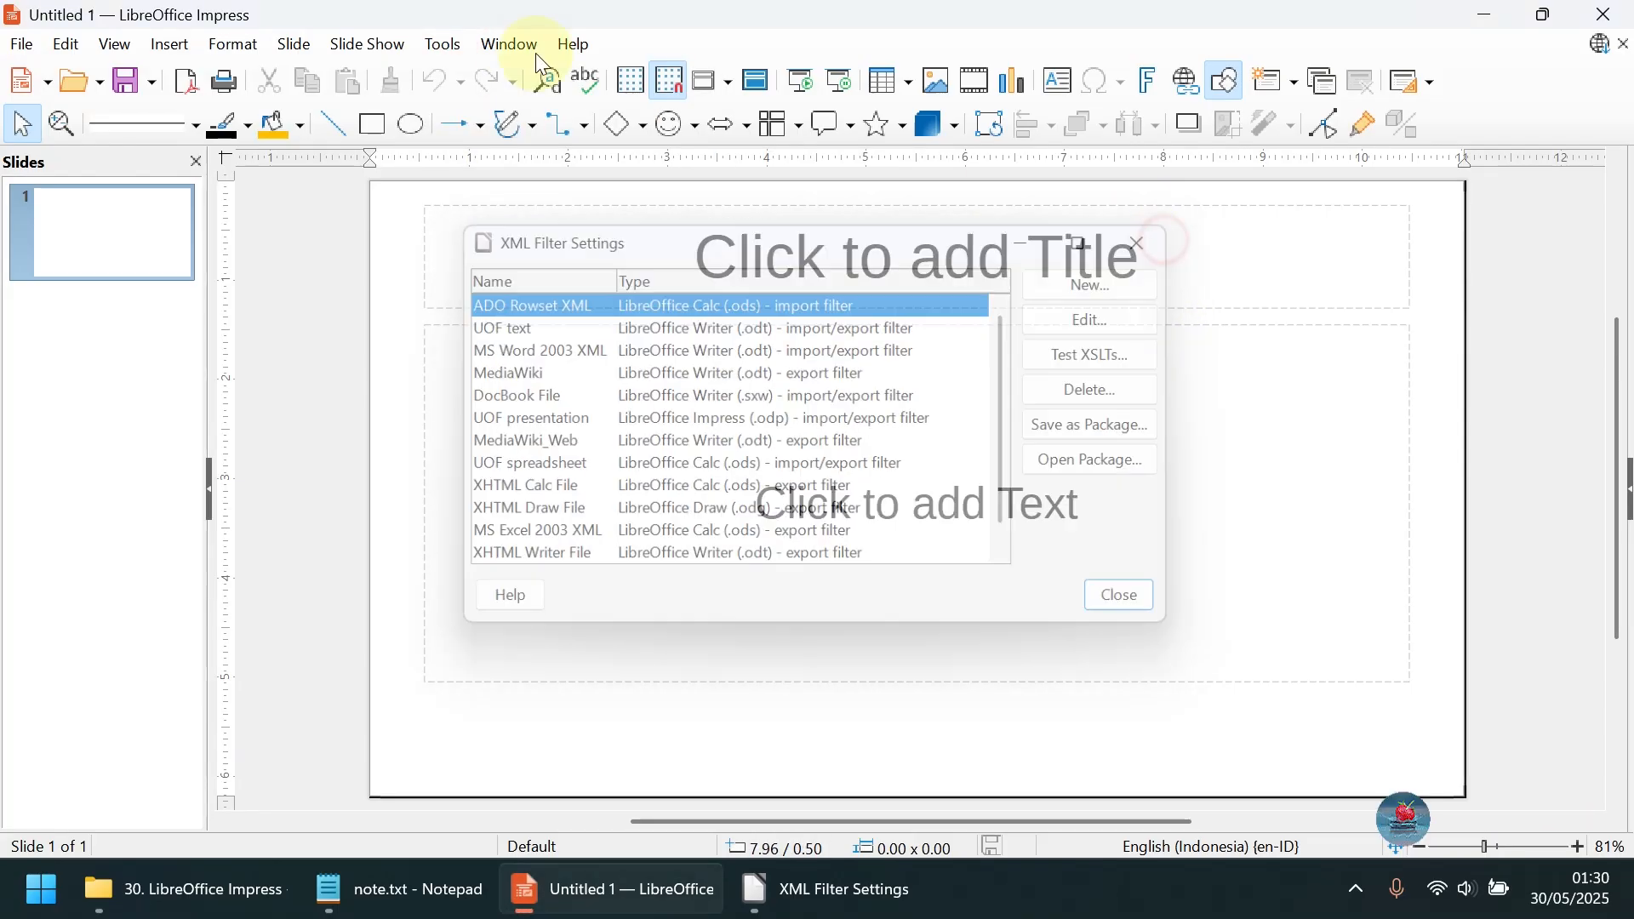
Check the installed extensions for updates, and start adding an extension but cancel it
{"action": "left_click", "coordinate": [445, 44]}
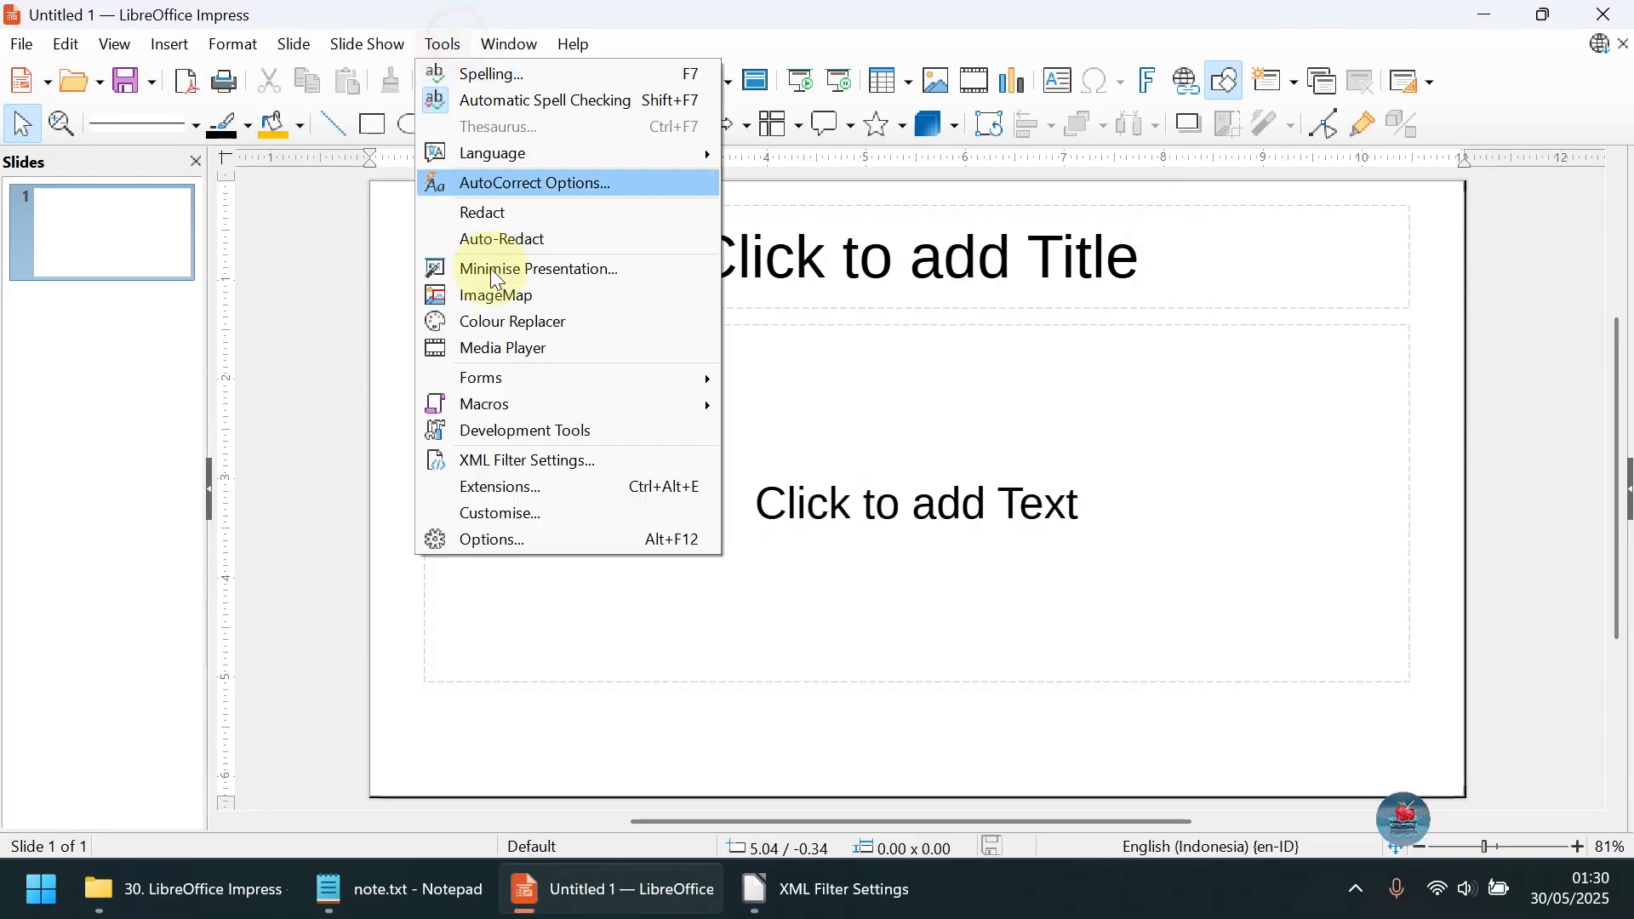
{"action": "left_click", "coordinate": [557, 490]}
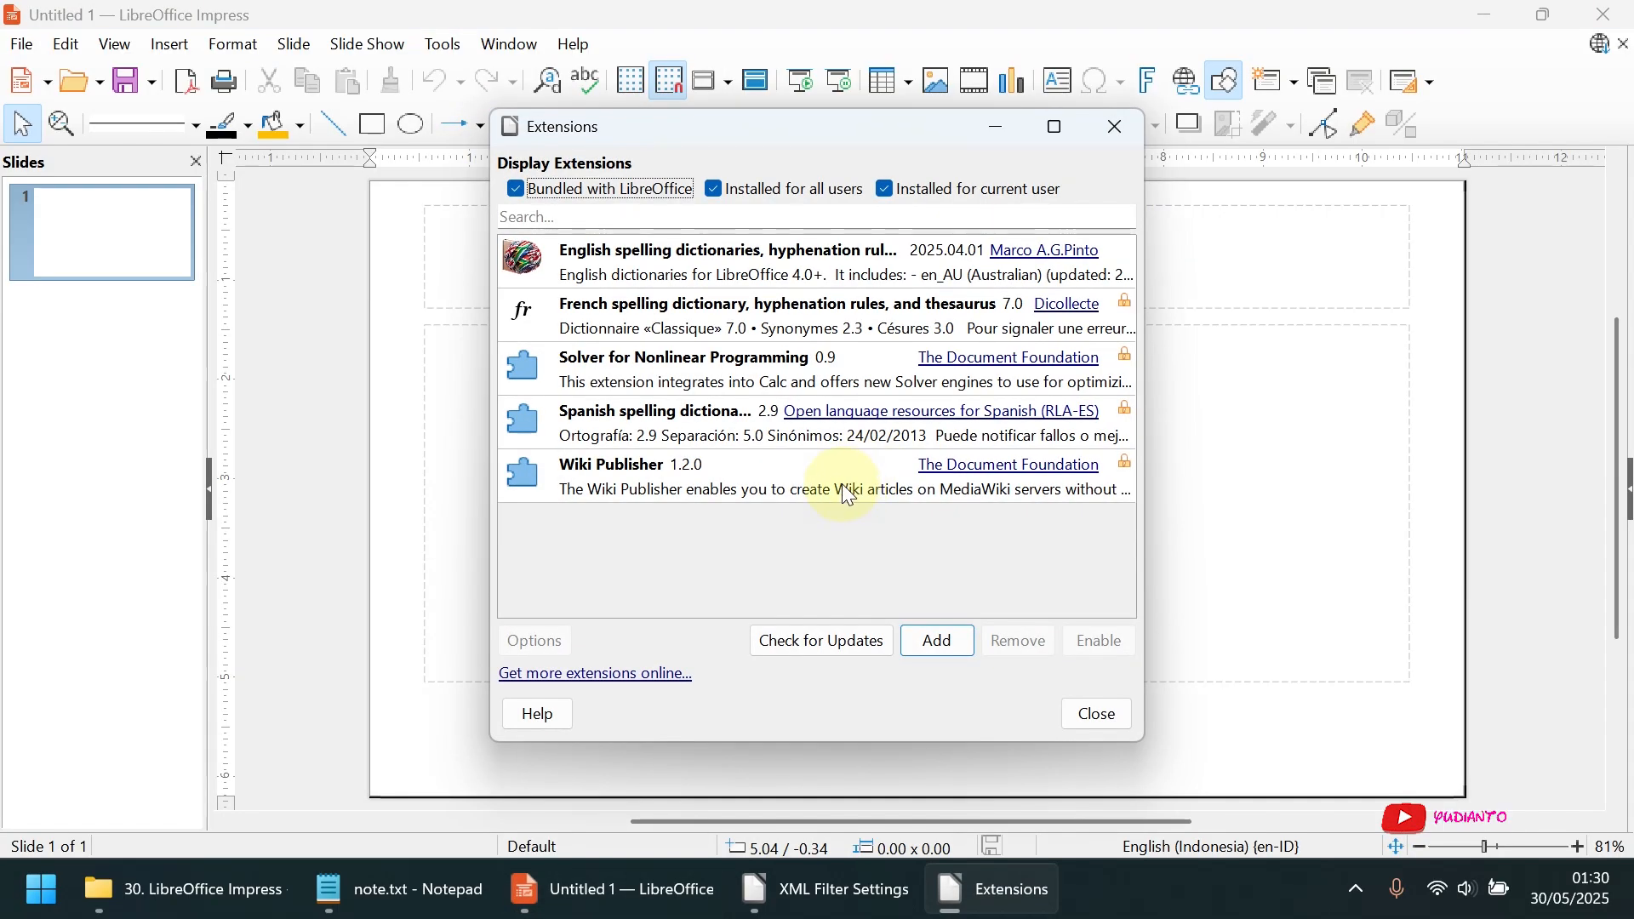
{"action": "left_click", "coordinate": [848, 640]}
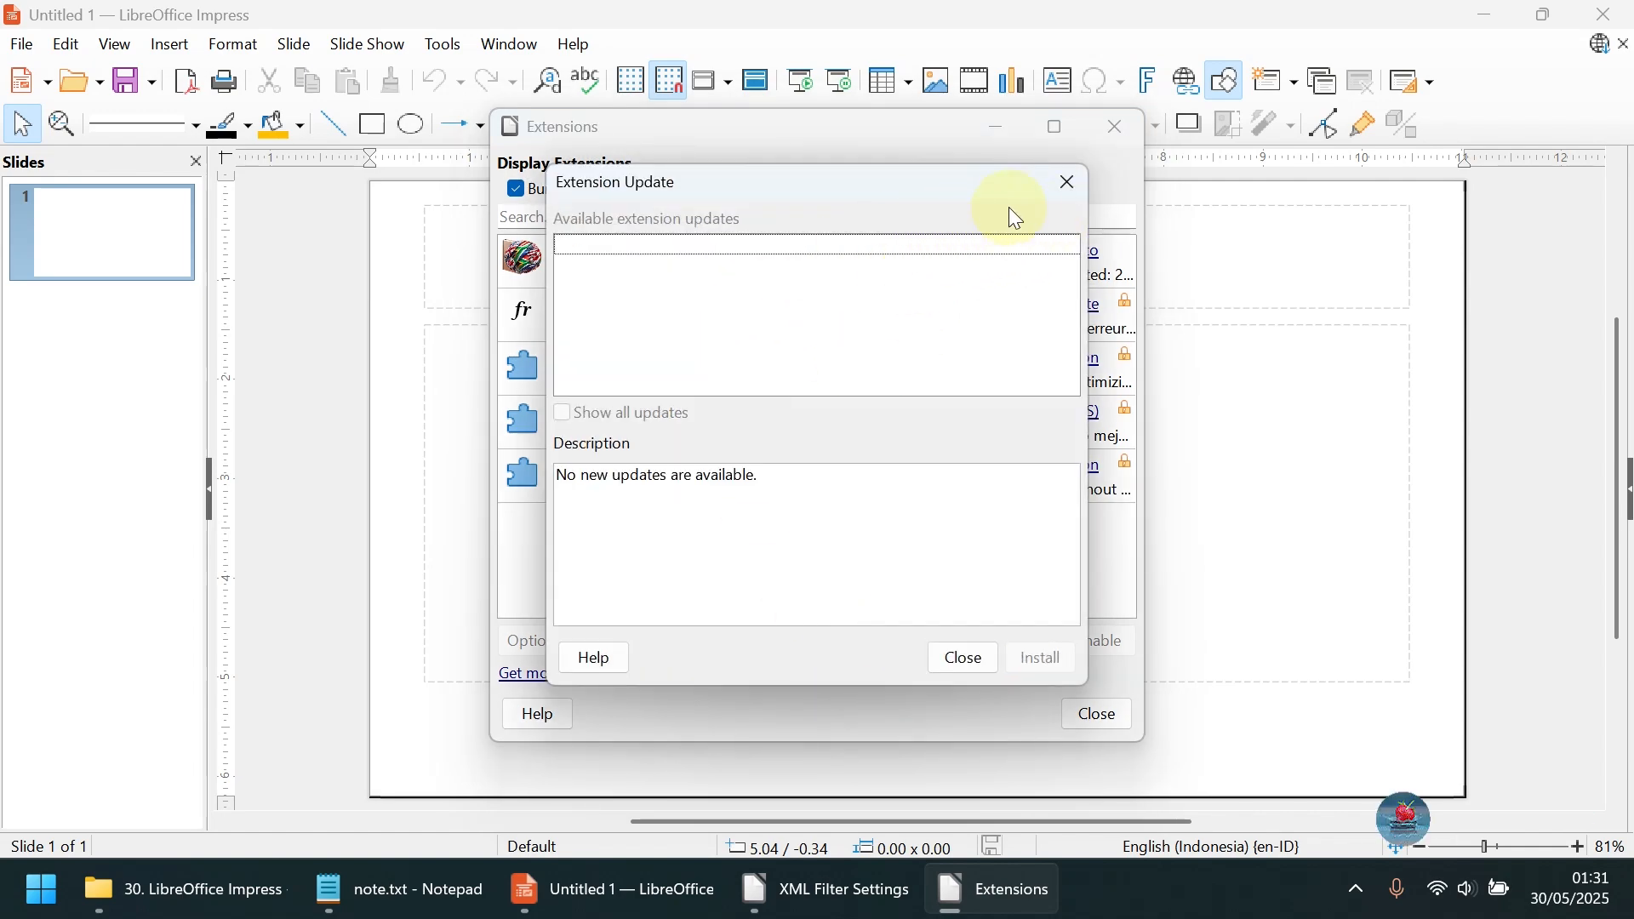
{"action": "left_click", "coordinate": [1063, 182]}
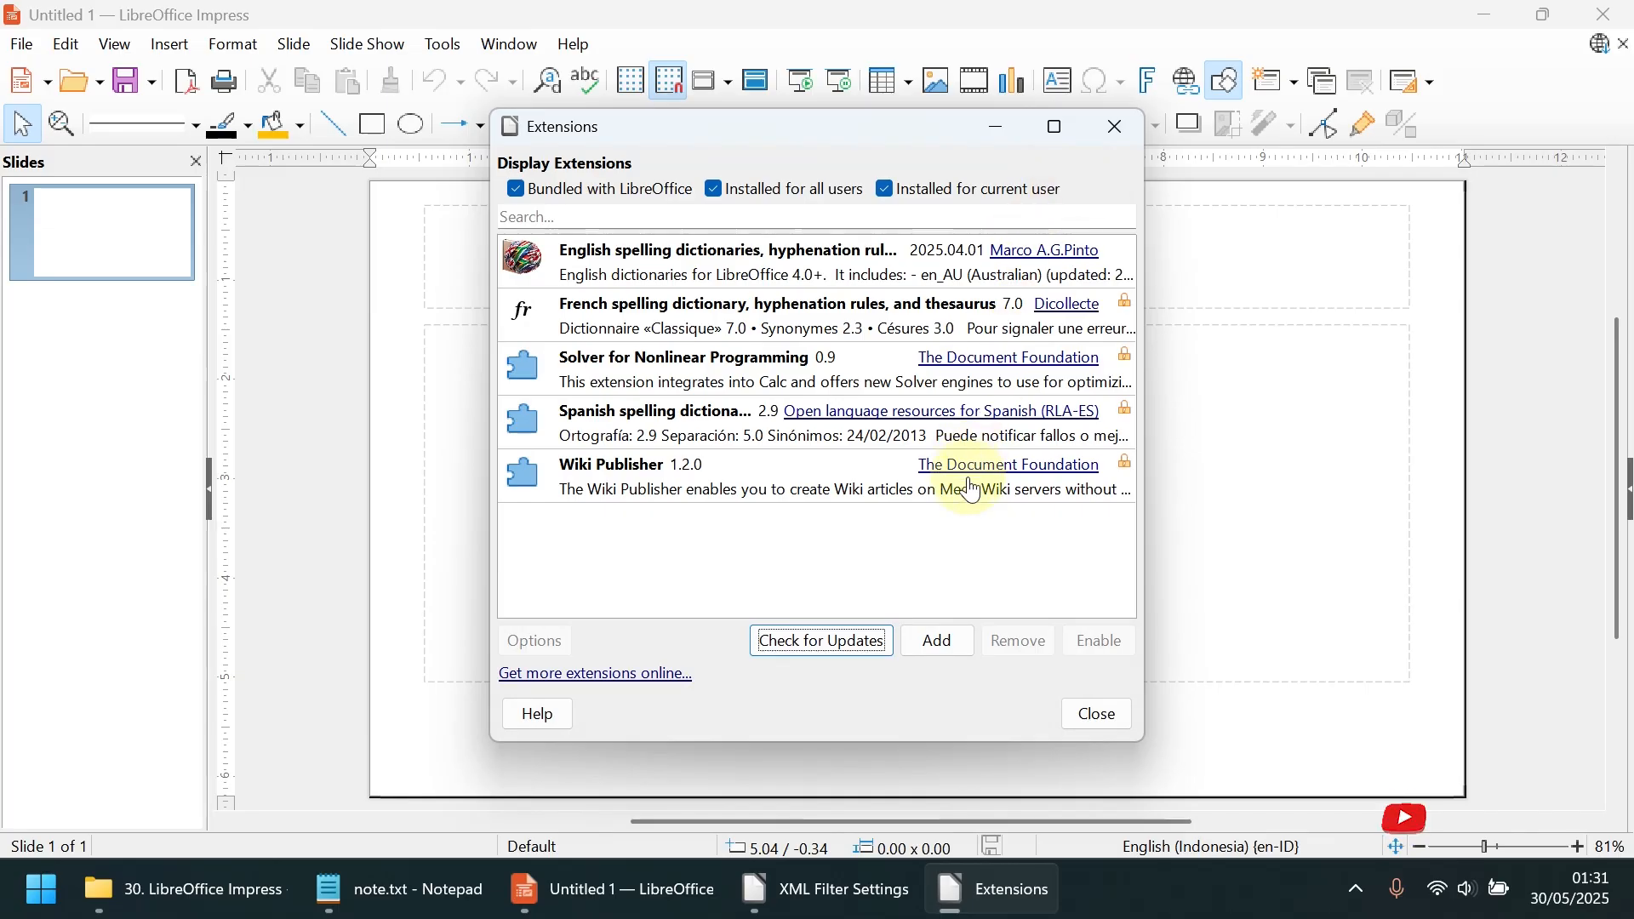
{"action": "left_click", "coordinate": [942, 646]}
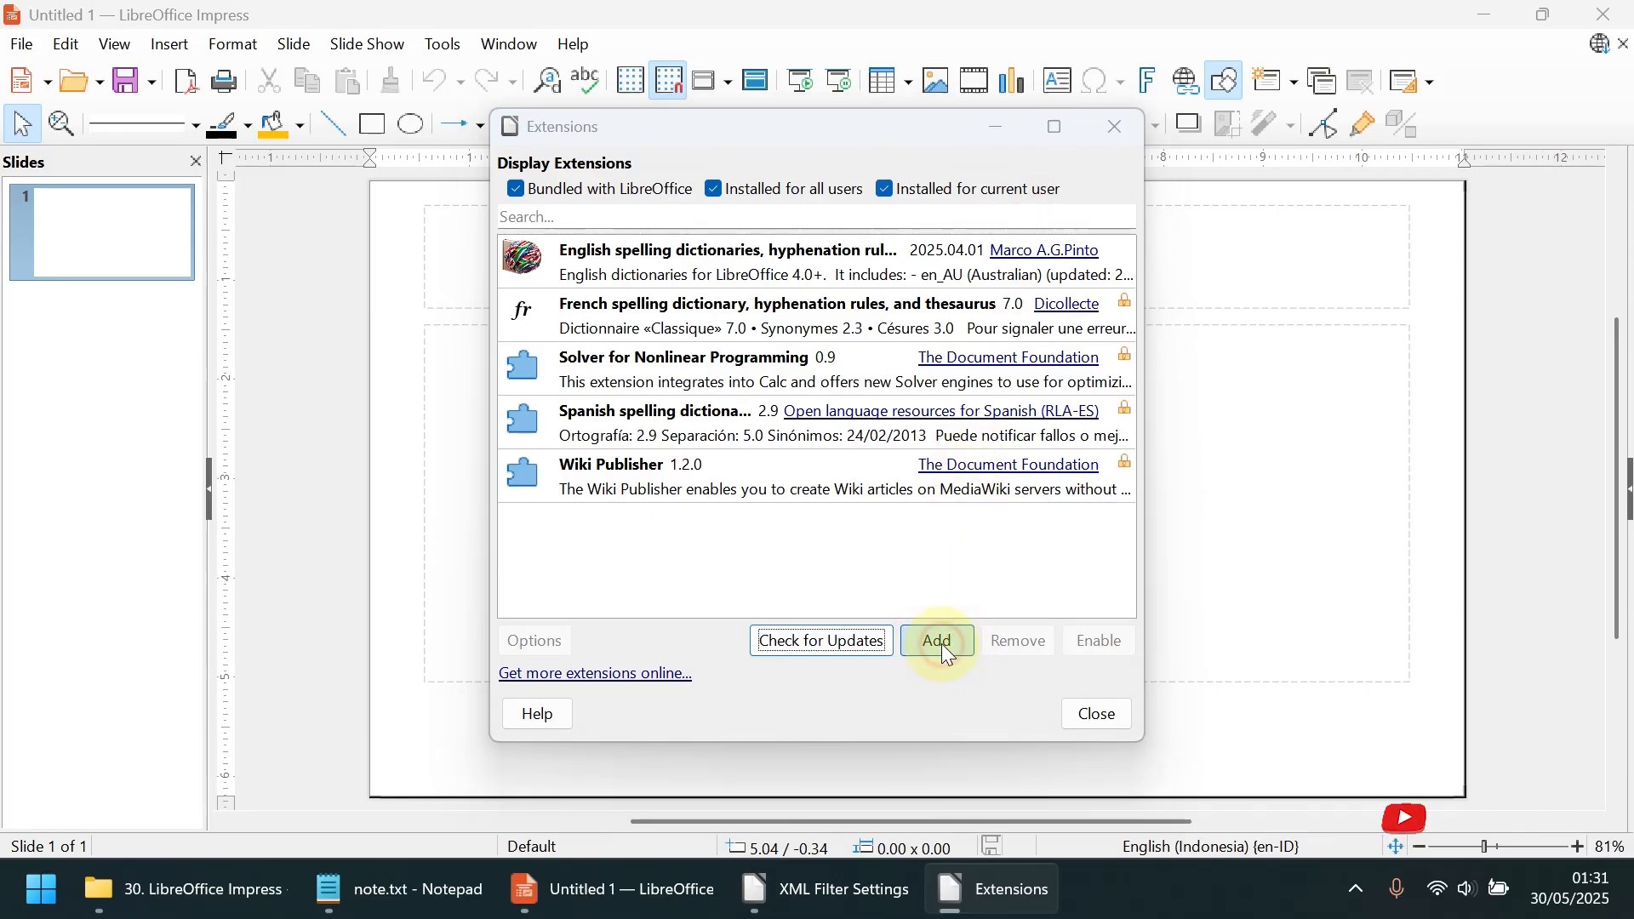
{"action": "left_click", "coordinate": [1271, 159]}
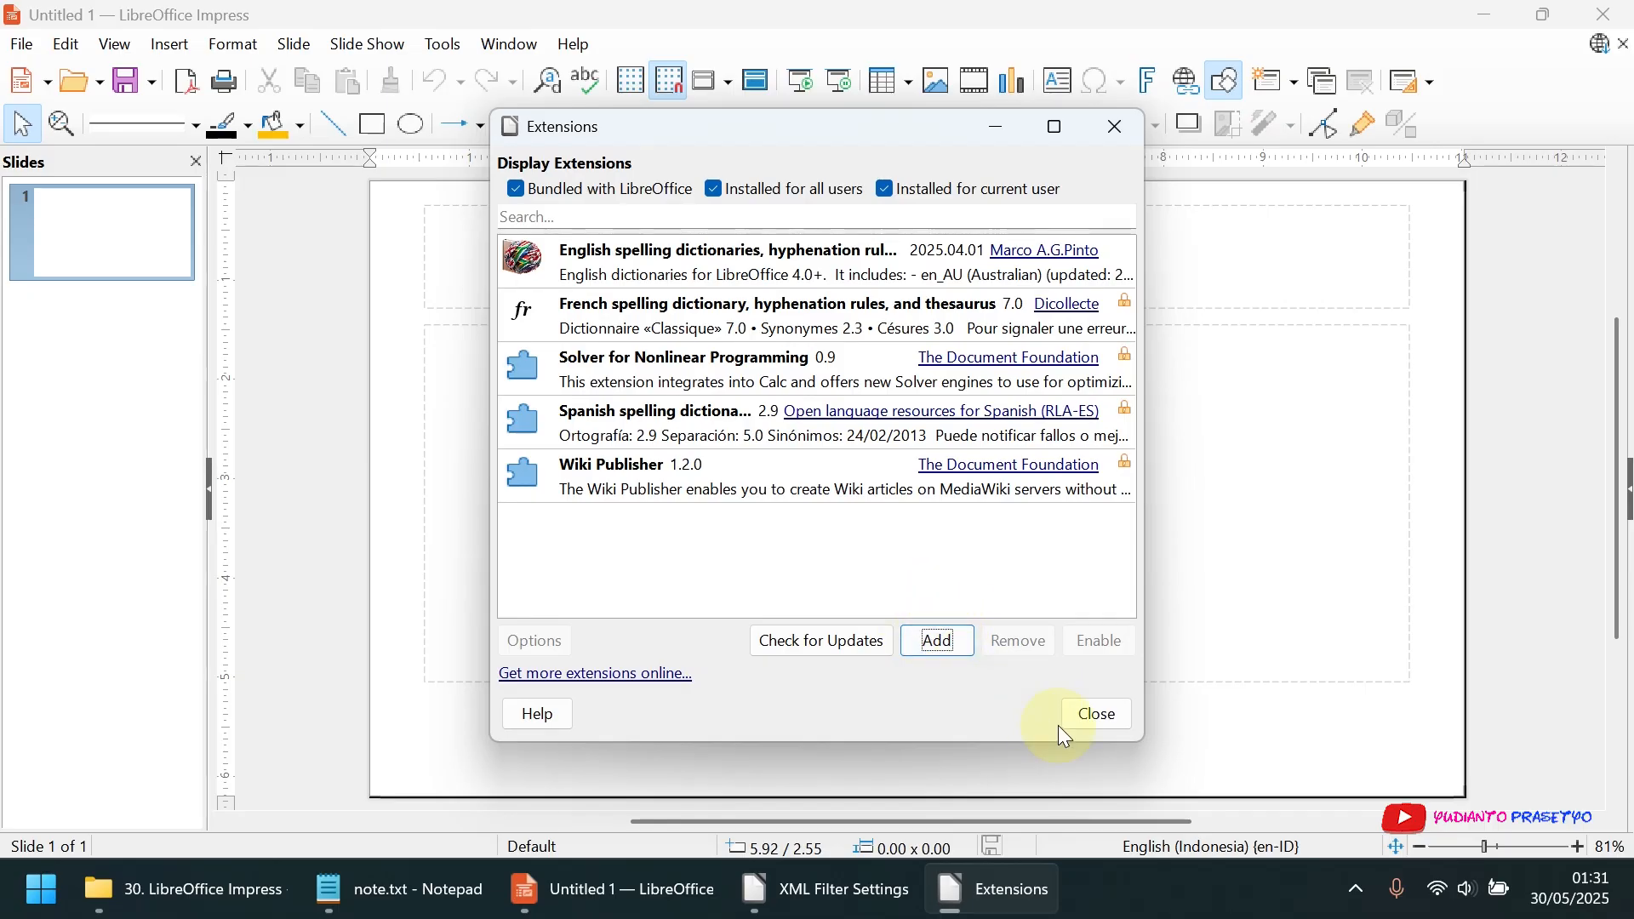
View the descriptions of the English, French, Solver for Nonlinear Programming and Spanish extensions
{"action": "left_click", "coordinate": [919, 260]}
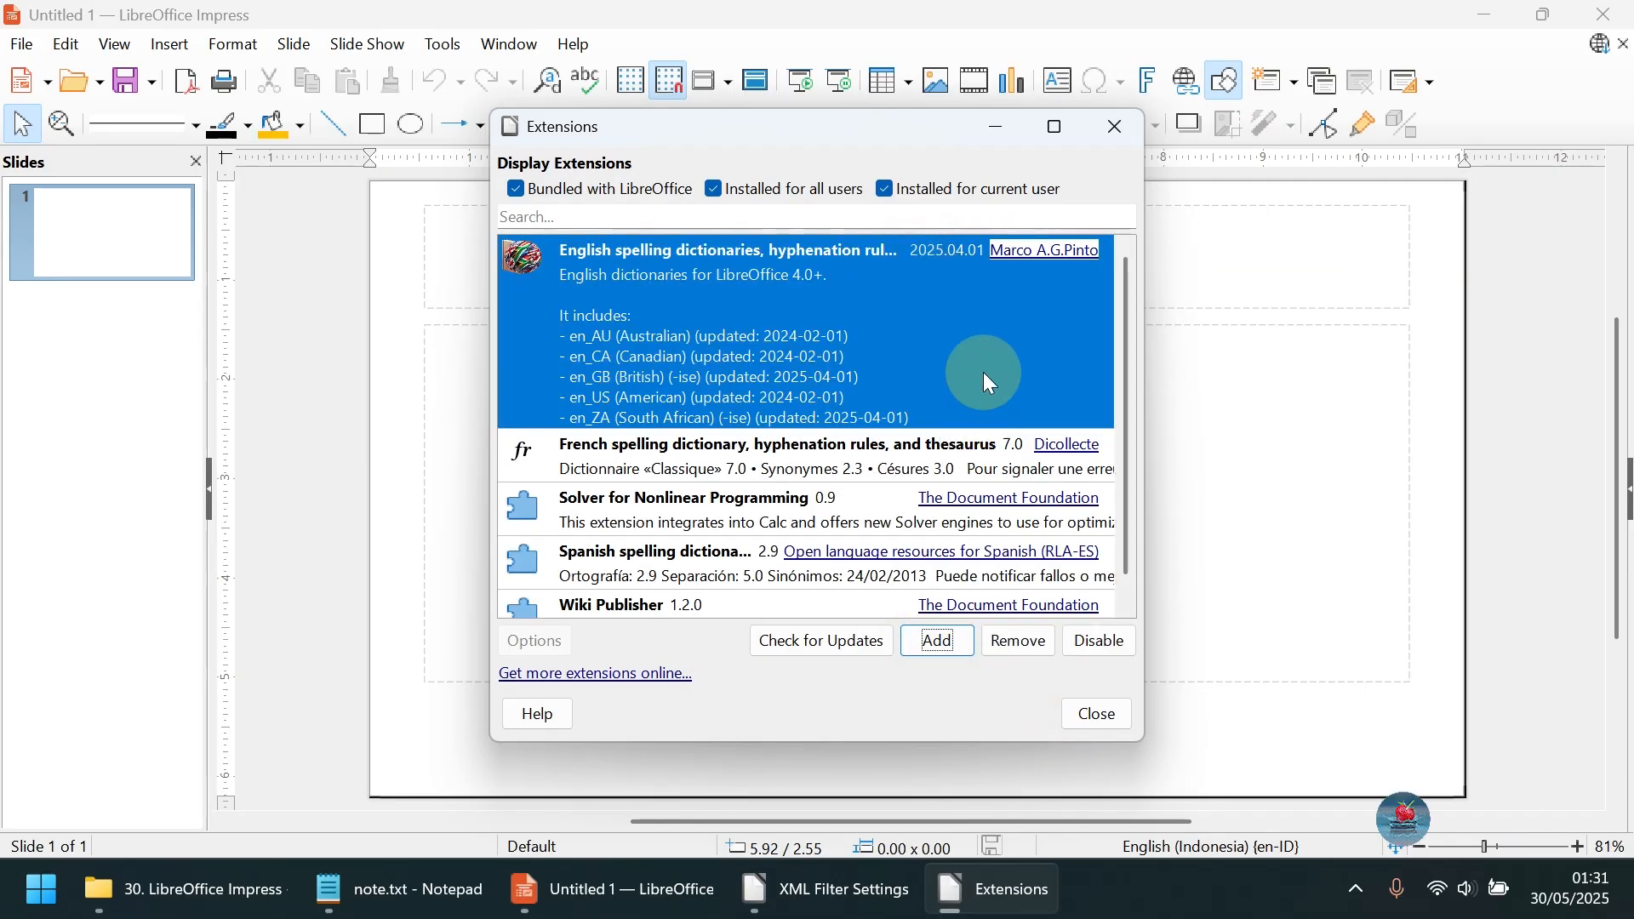
{"action": "left_click", "coordinate": [885, 462]}
{"action": "scroll", "coordinate": [851, 466], "scroll_direction": "down", "scroll_amount": 1}
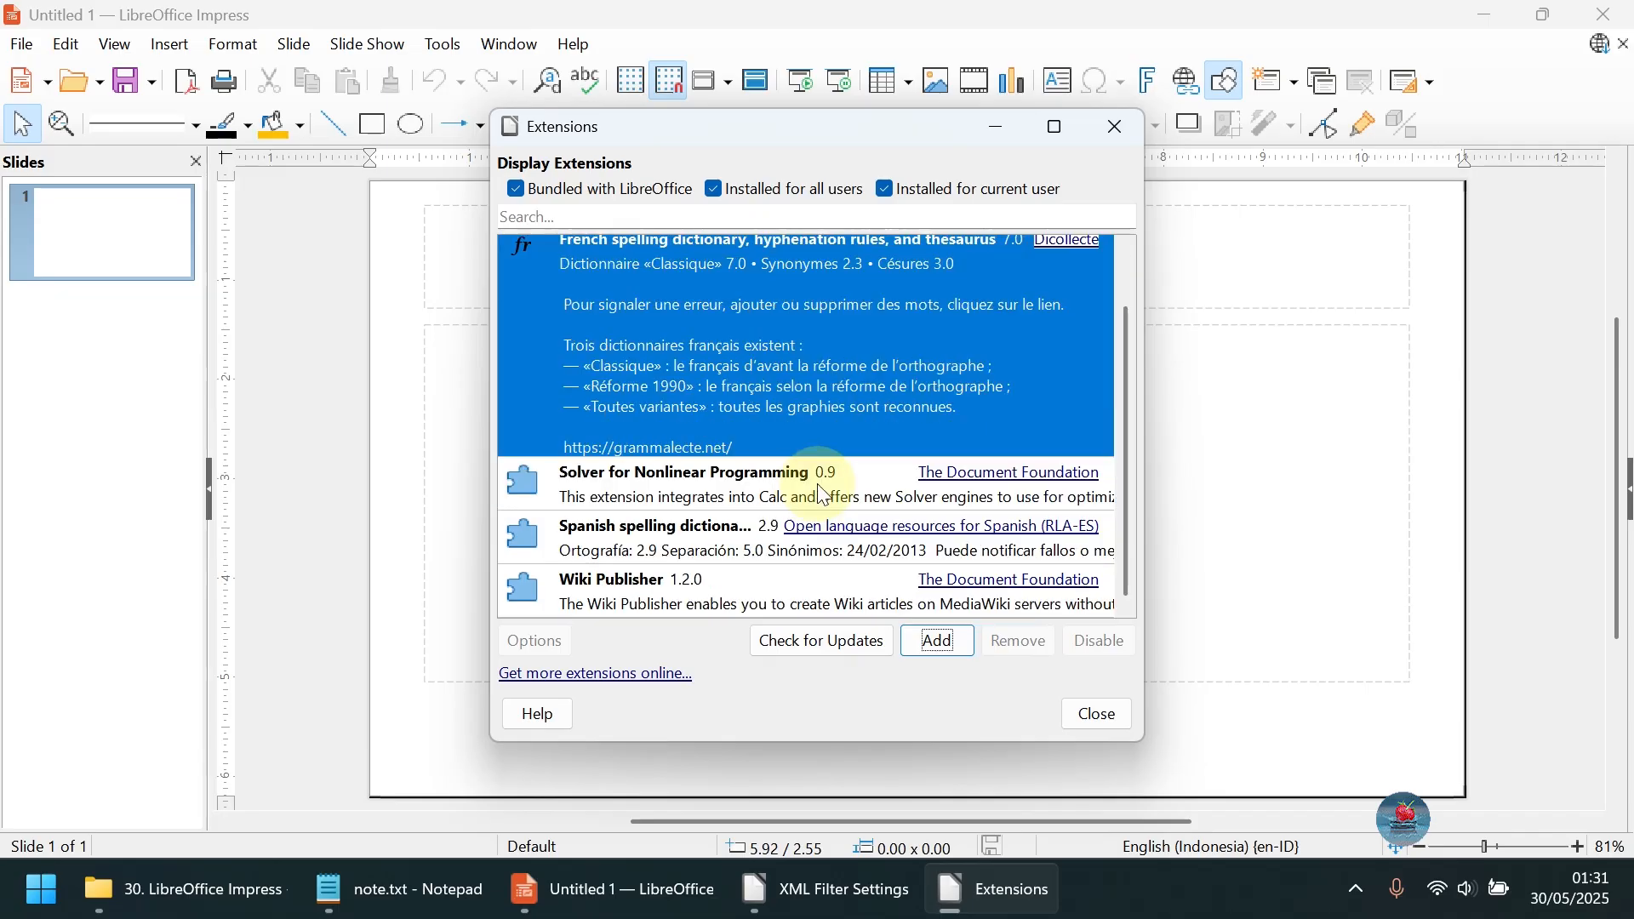
{"action": "left_click", "coordinate": [725, 481]}
{"action": "left_click", "coordinate": [734, 466]}
{"action": "scroll", "coordinate": [720, 483], "scroll_direction": "down", "scroll_amount": 1}
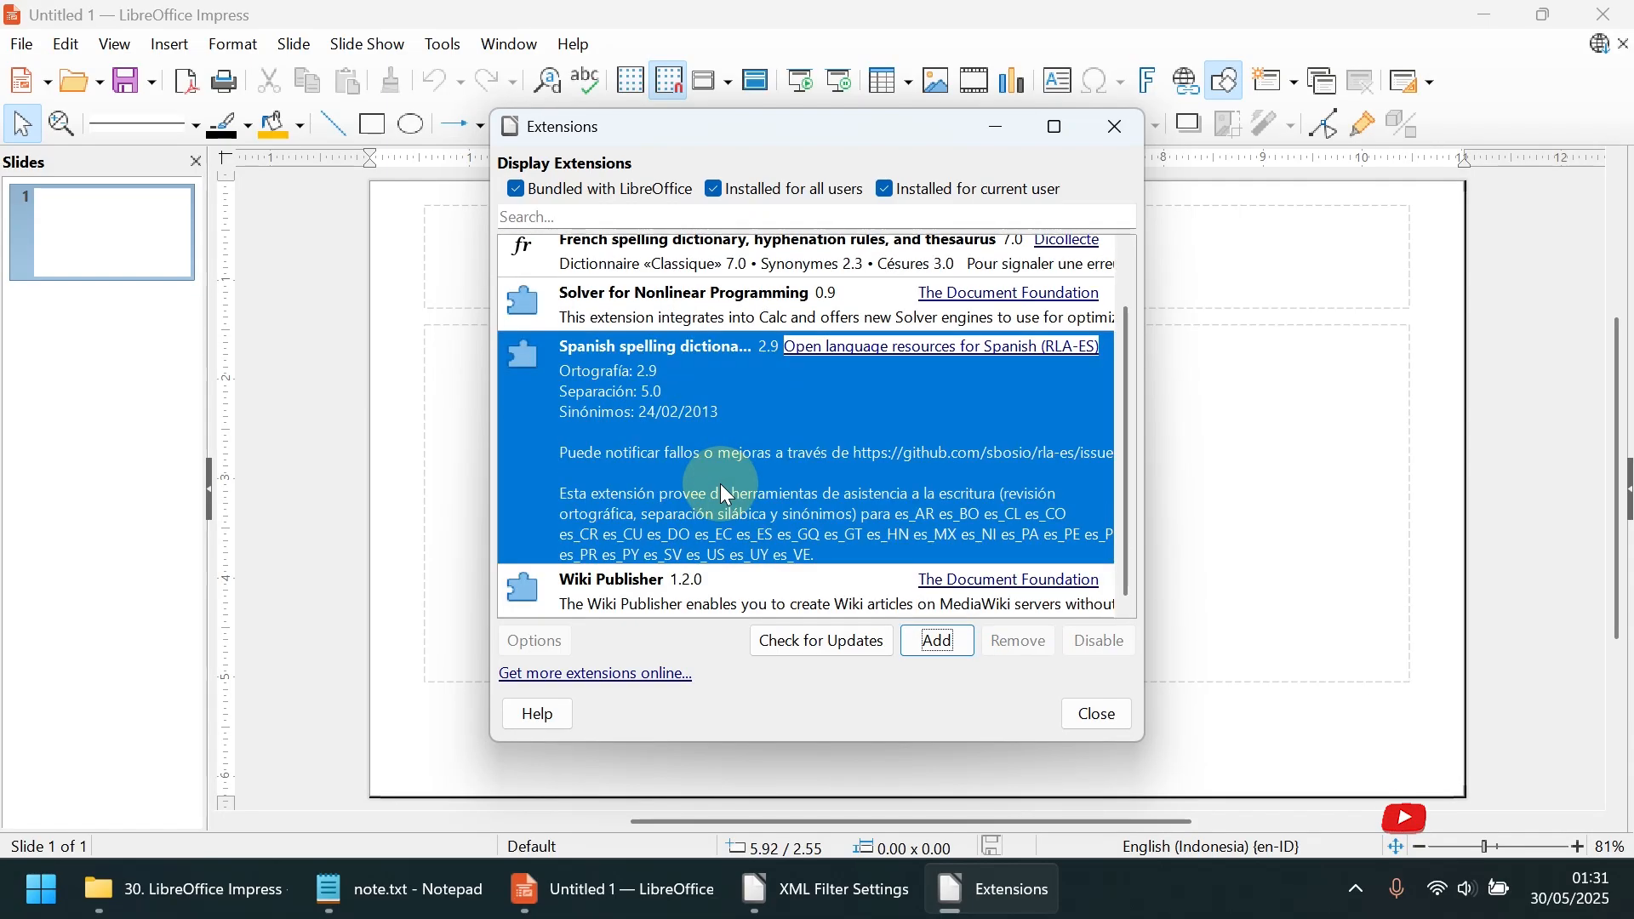
View the options of the Wiki Publisher extension and close them without changes
{"action": "left_click", "coordinate": [709, 582]}
{"action": "left_click", "coordinate": [545, 641]}
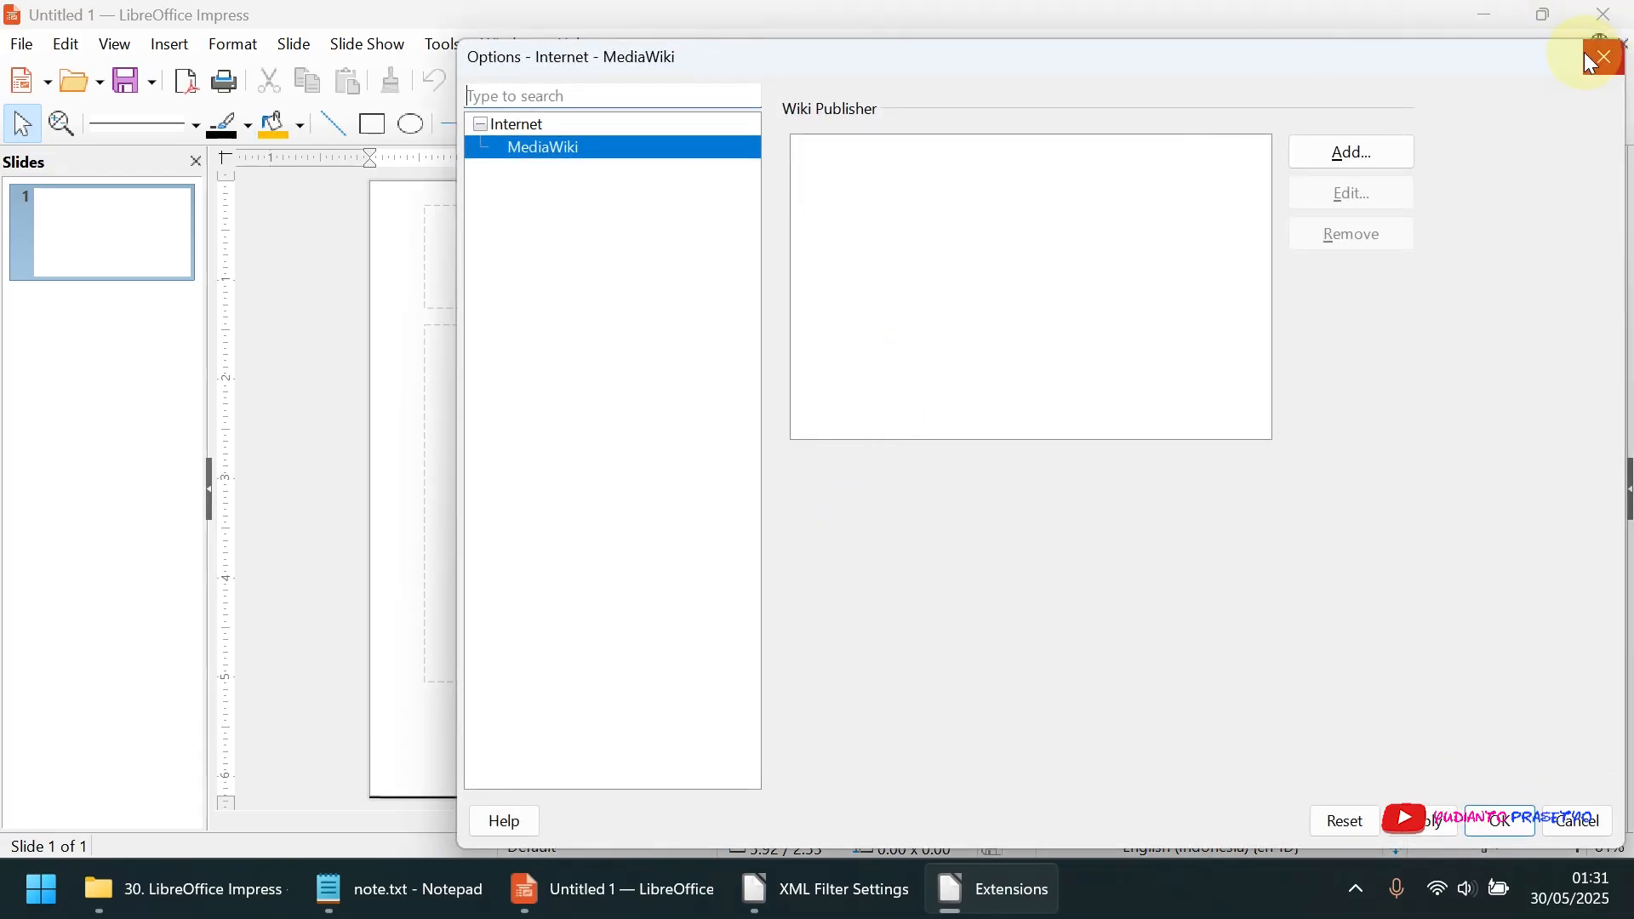
{"action": "left_click", "coordinate": [1585, 58]}
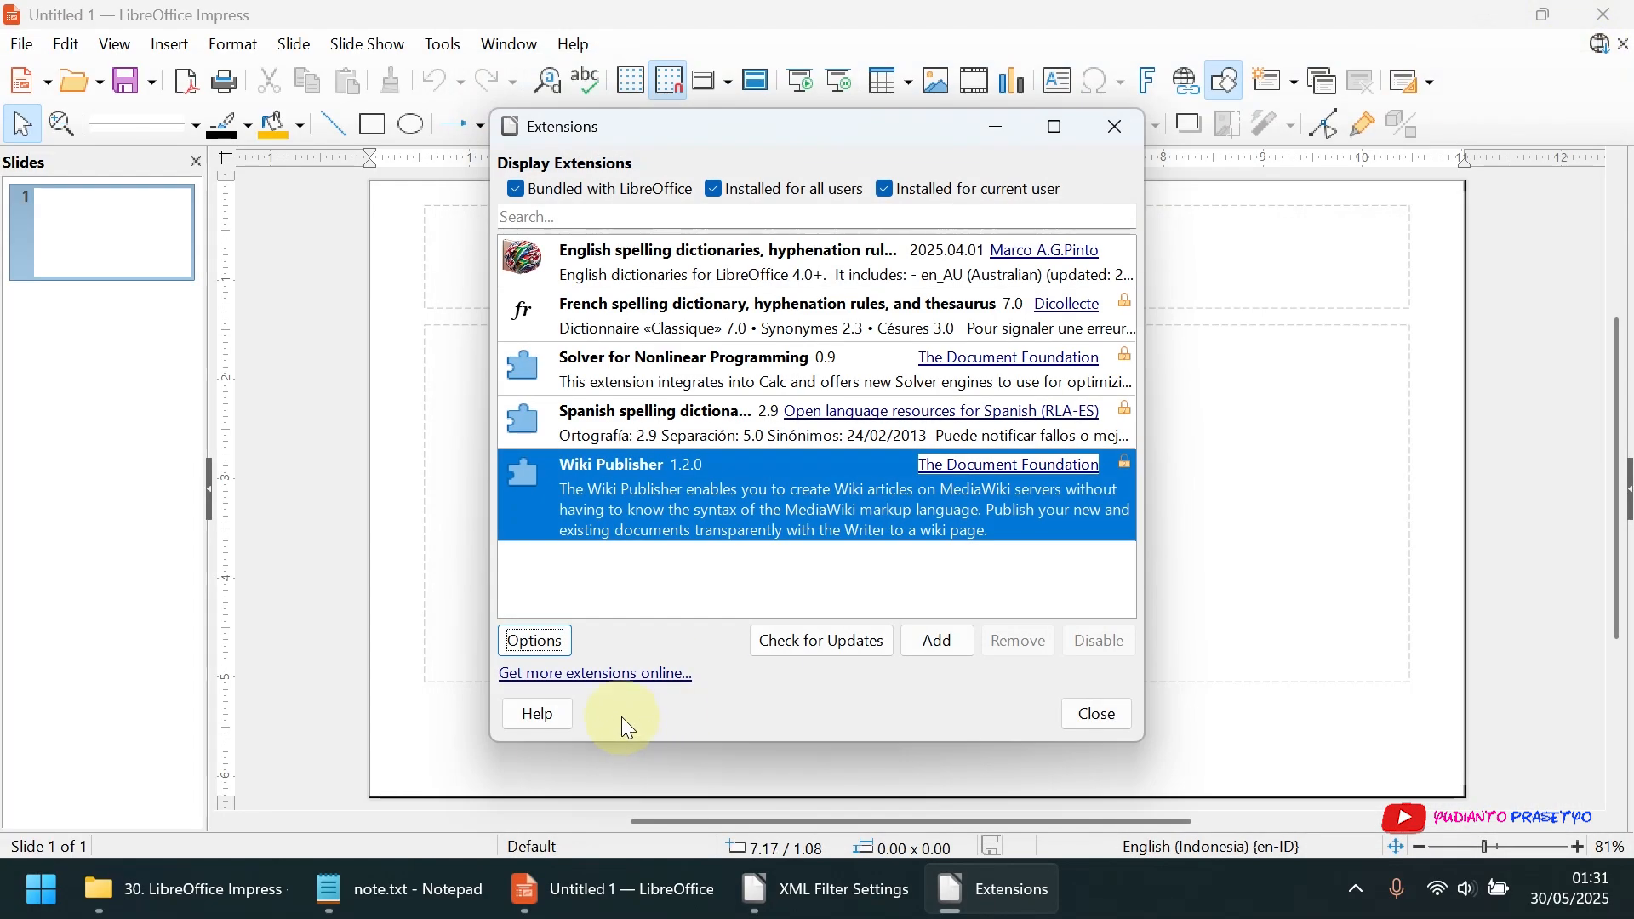
Browse the online LibreOffice extensions repository in the web browser, and close it along with the Extensions dialog
{"action": "left_click", "coordinate": [618, 677]}
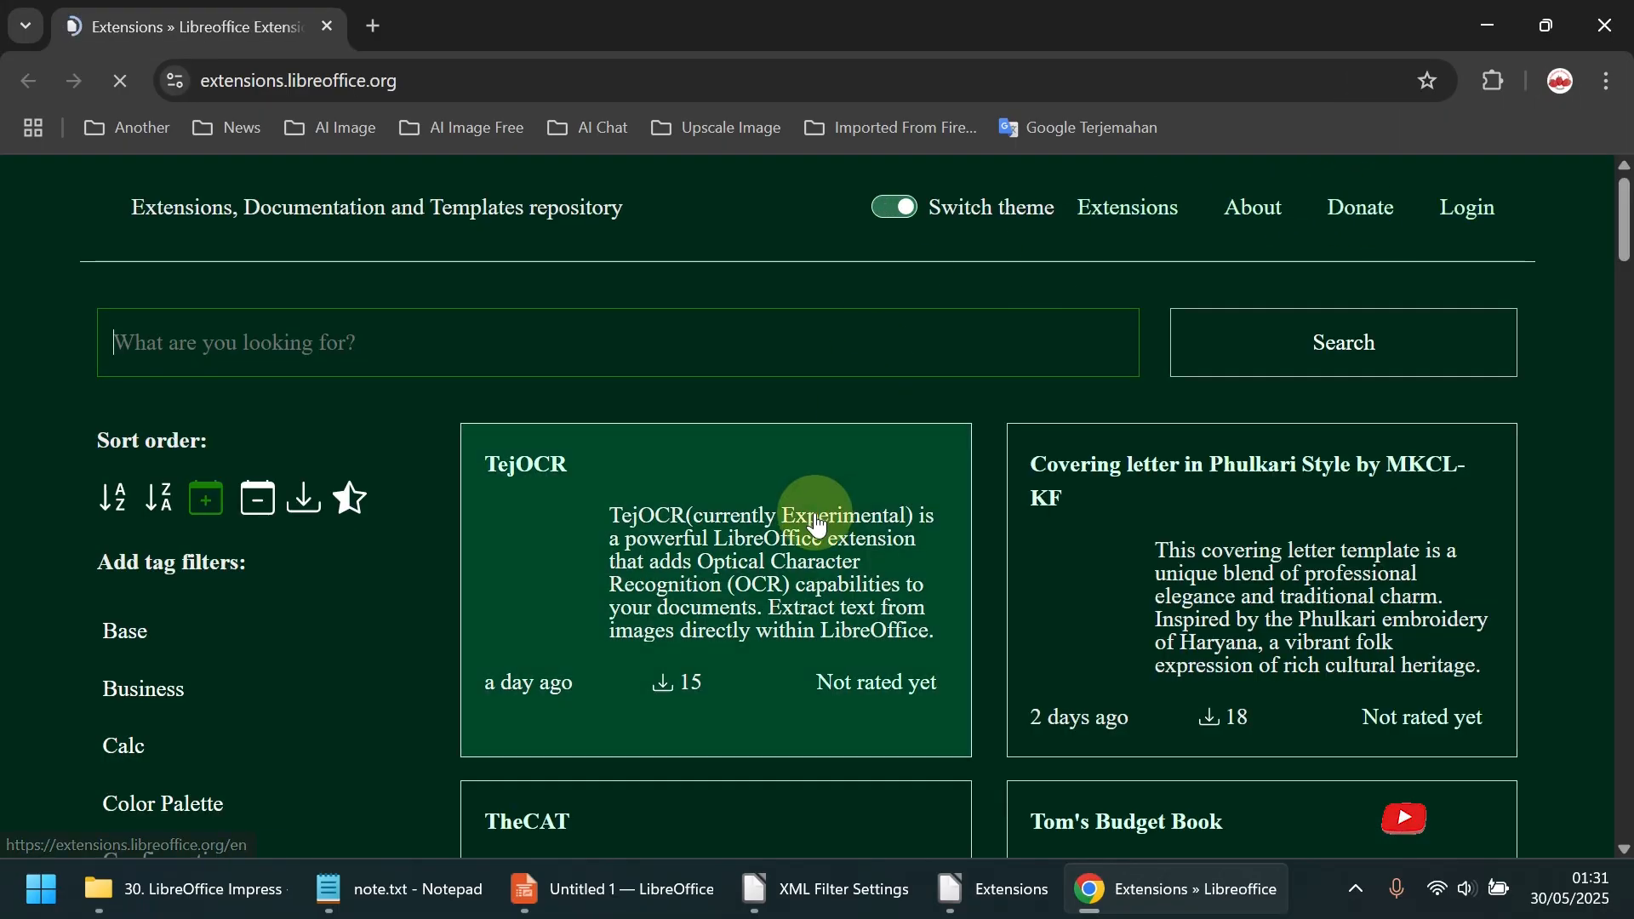
{"action": "scroll", "coordinate": [832, 533], "scroll_direction": "down", "scroll_amount": 4}
{"action": "scroll", "coordinate": [828, 534], "scroll_direction": "up", "scroll_amount": 1}
{"action": "scroll", "coordinate": [828, 534], "scroll_direction": "up", "scroll_amount": 1}
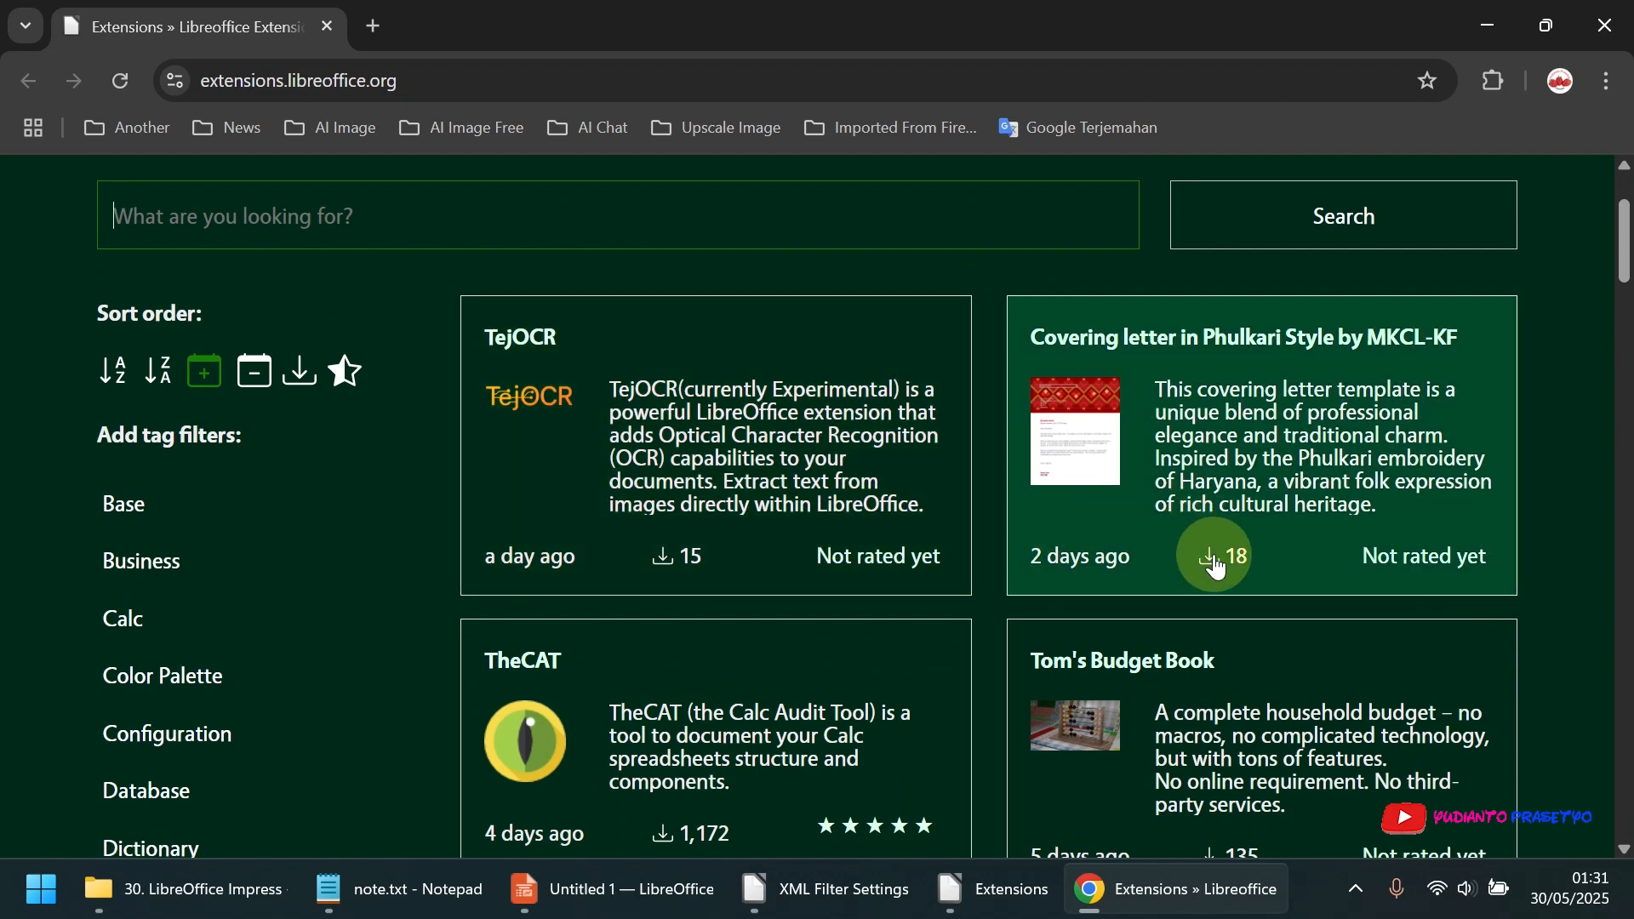
{"action": "left_click", "coordinate": [1622, 19]}
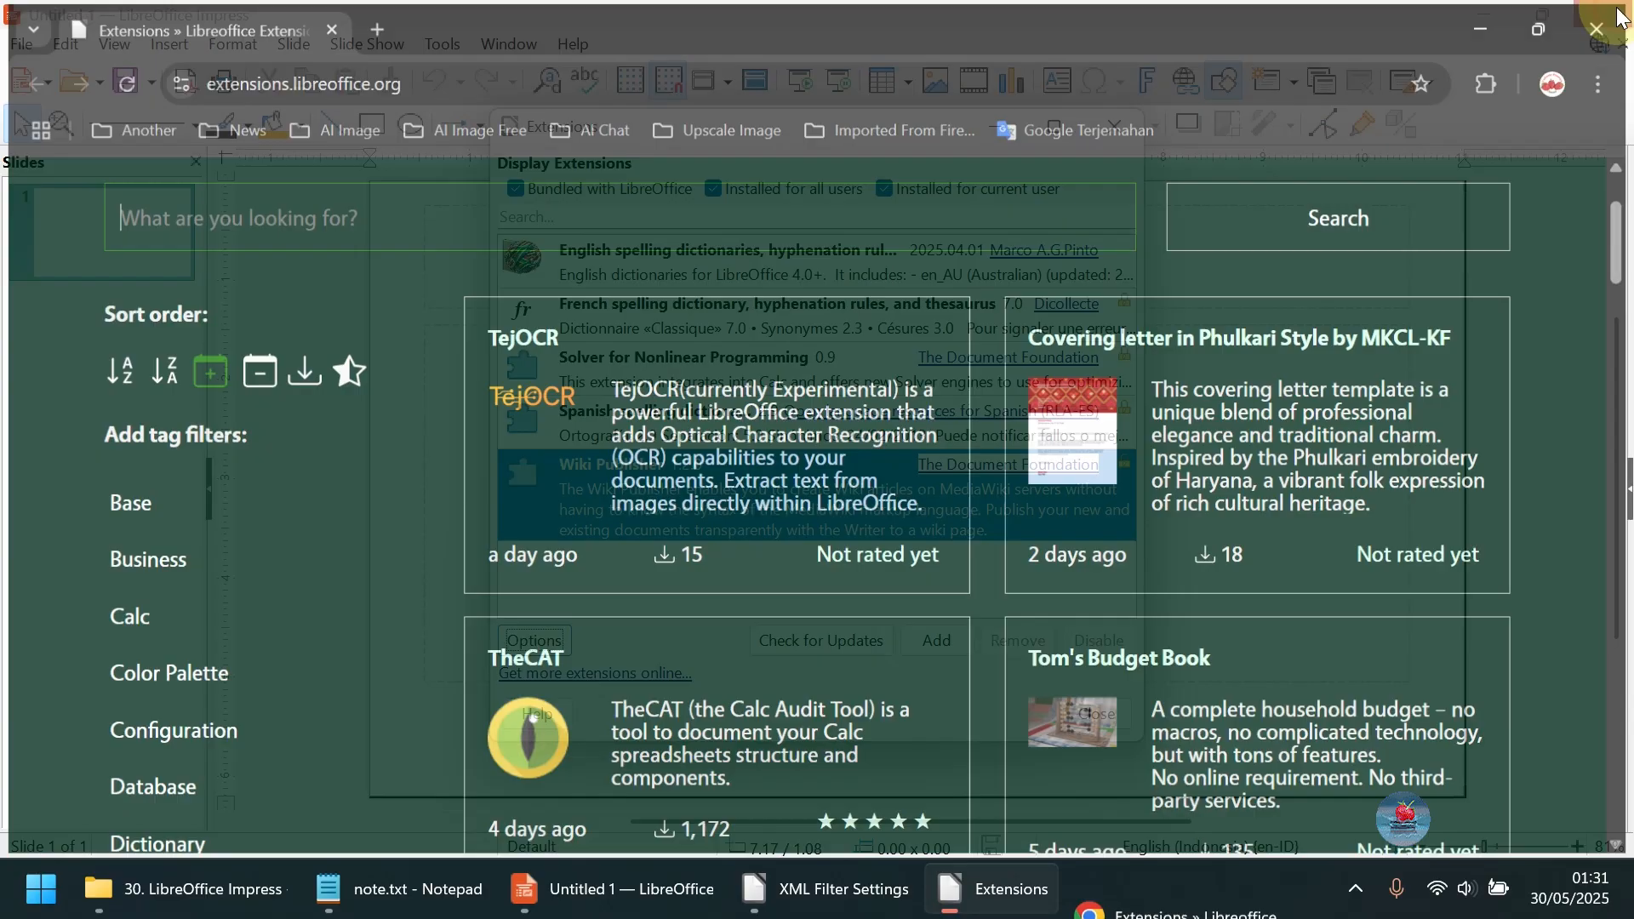
{"action": "left_click", "coordinate": [1096, 711]}
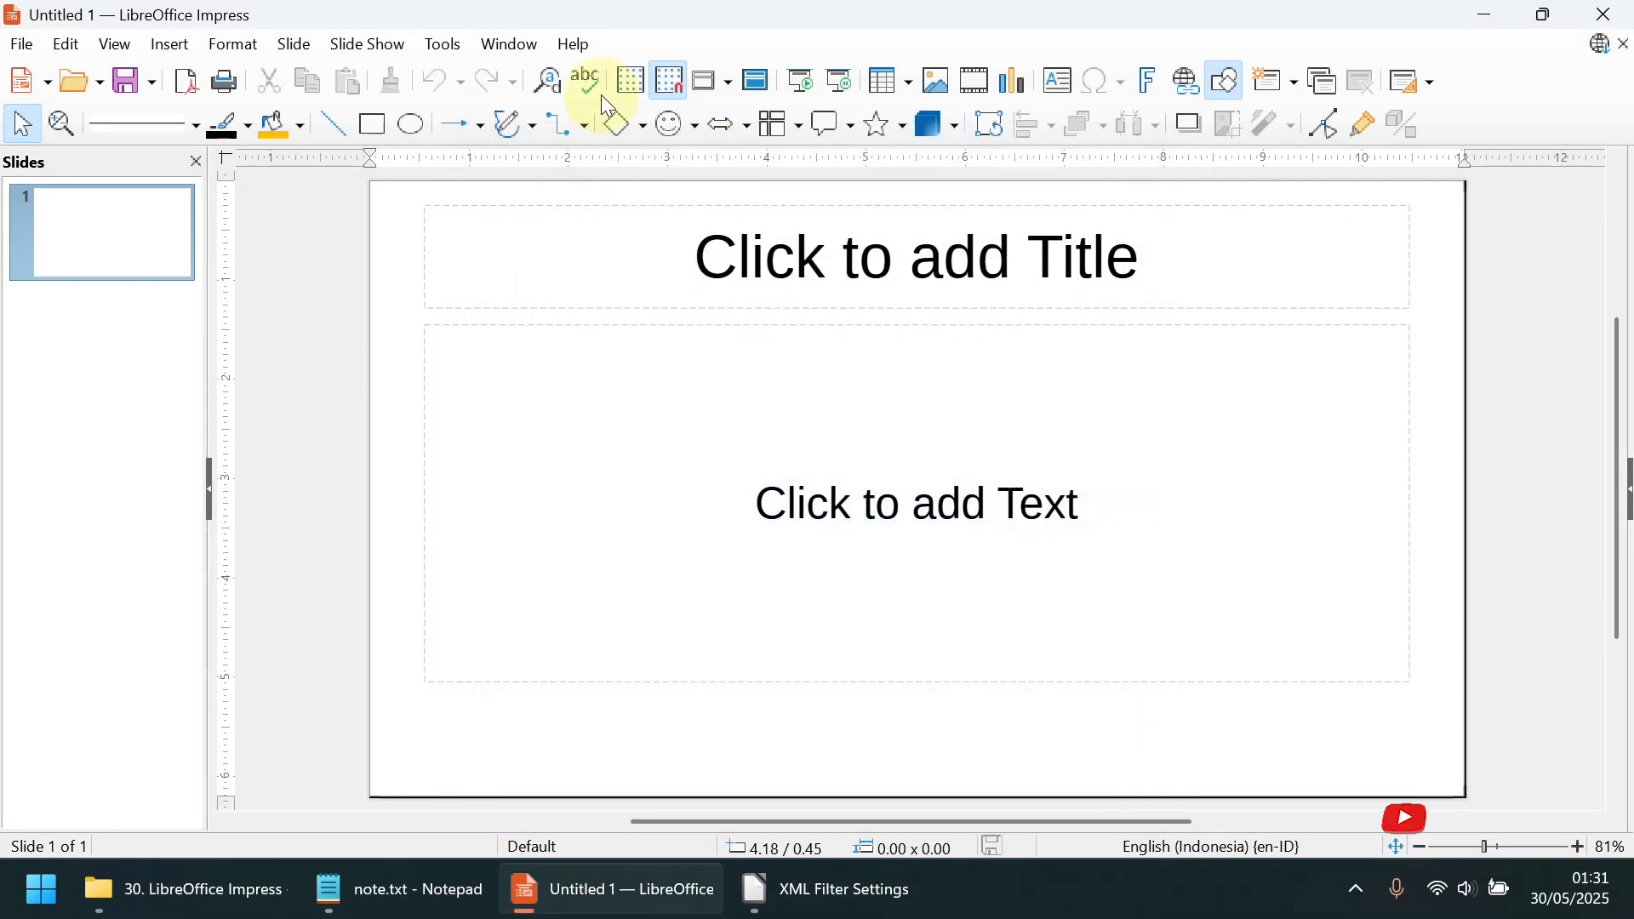
Open the Customise dialog and view the command settings for menus and toolbars
{"action": "left_click", "coordinate": [444, 44]}
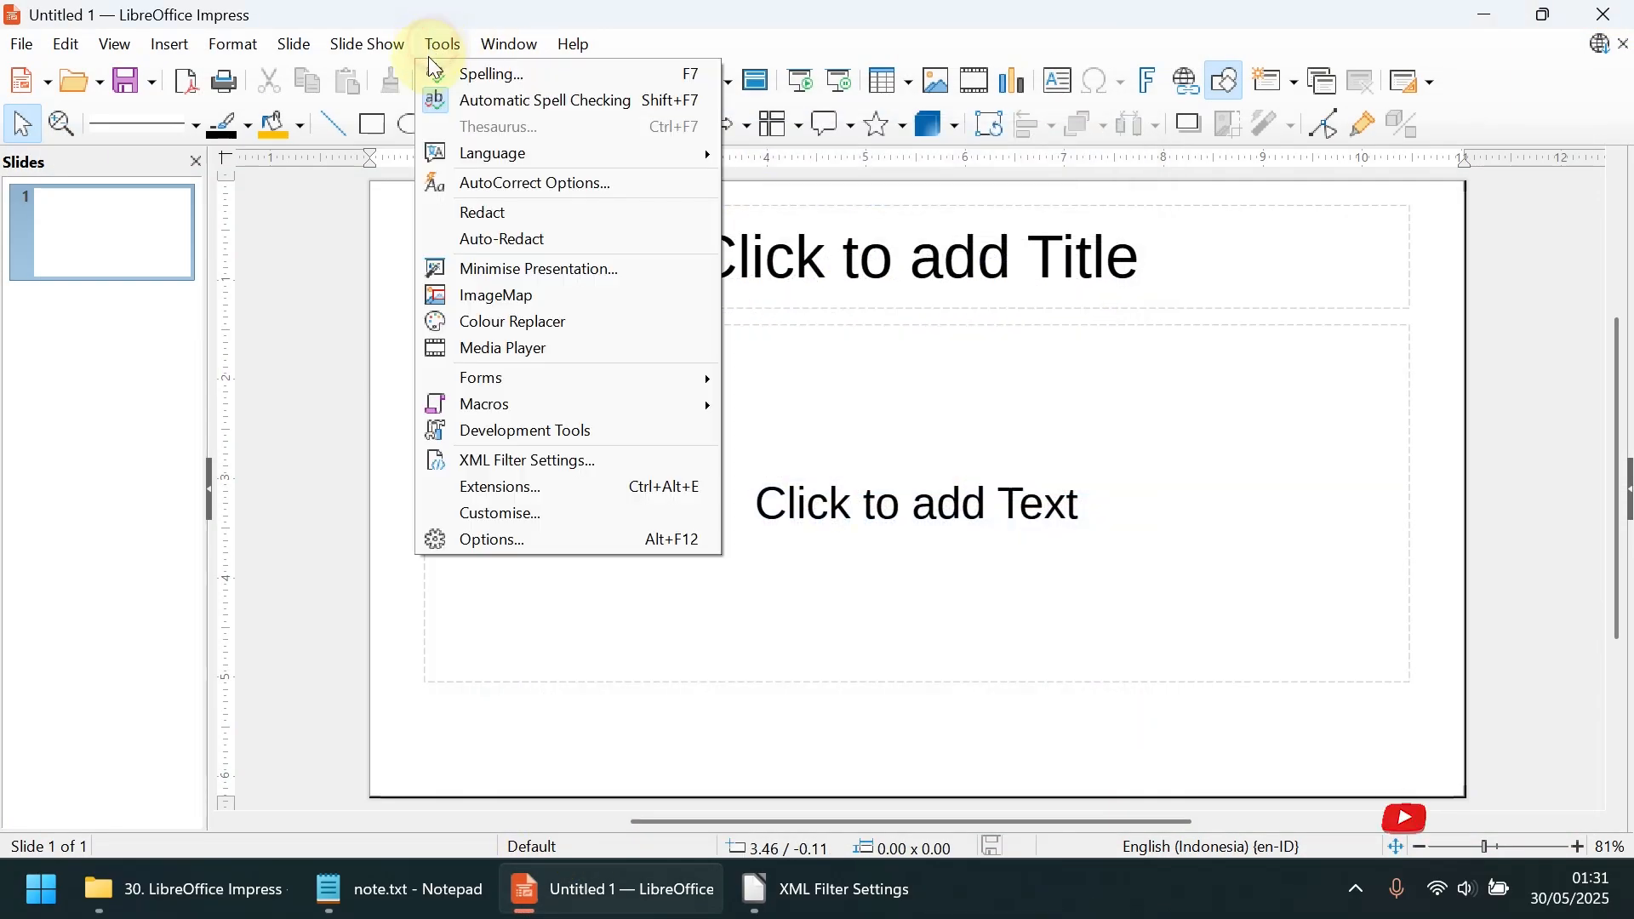
{"action": "left_click", "coordinate": [562, 514]}
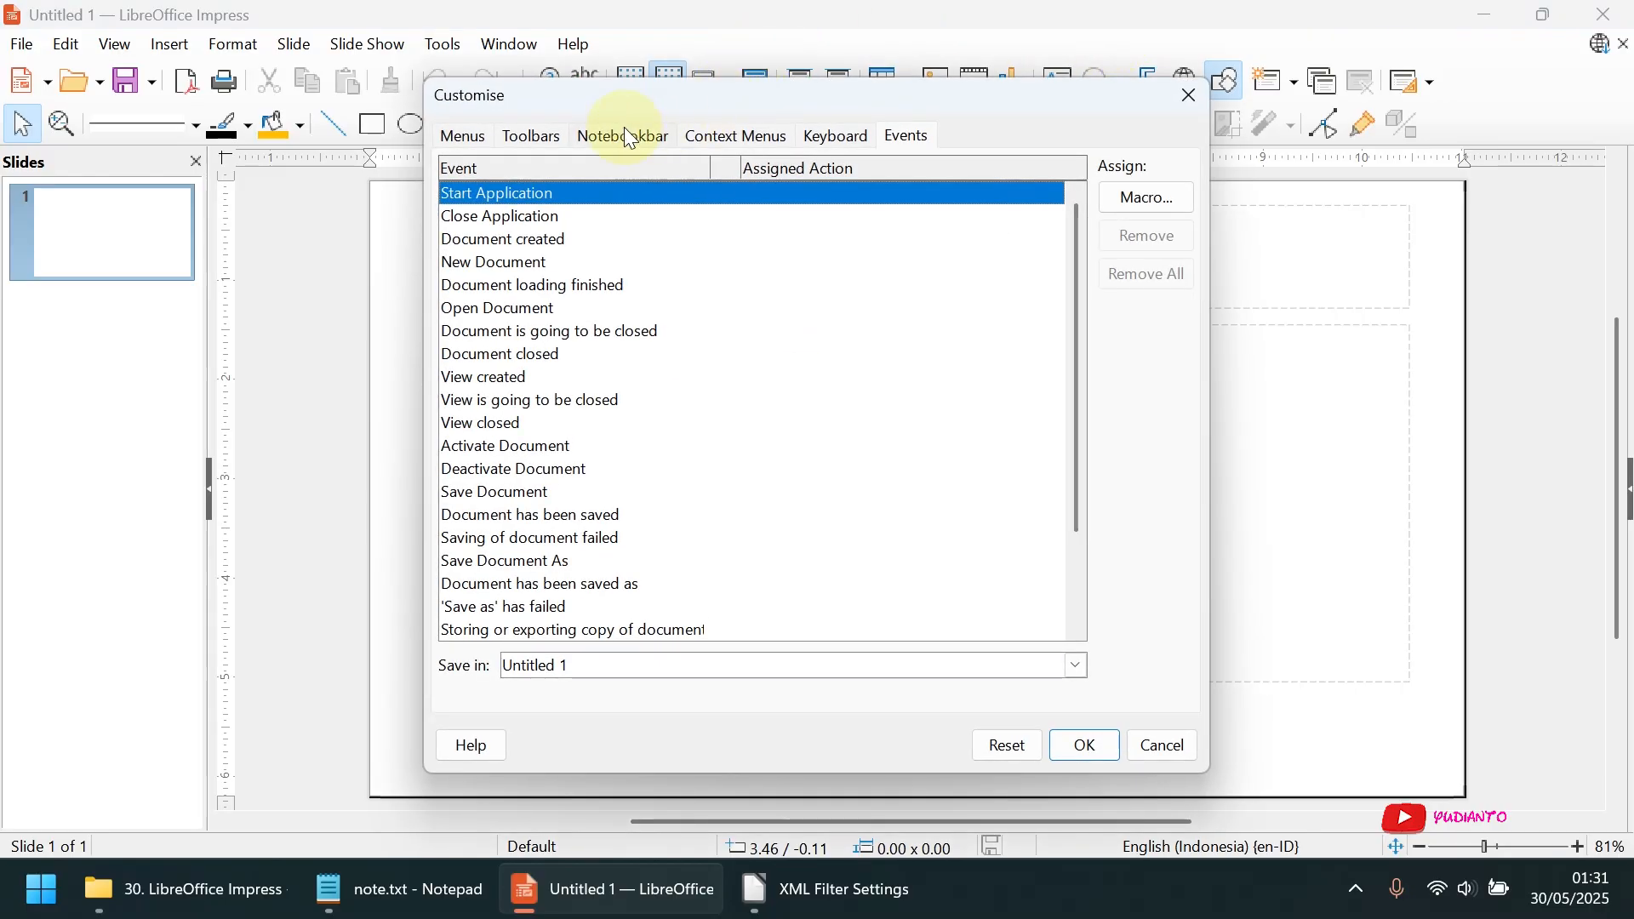
{"action": "left_click", "coordinate": [466, 136]}
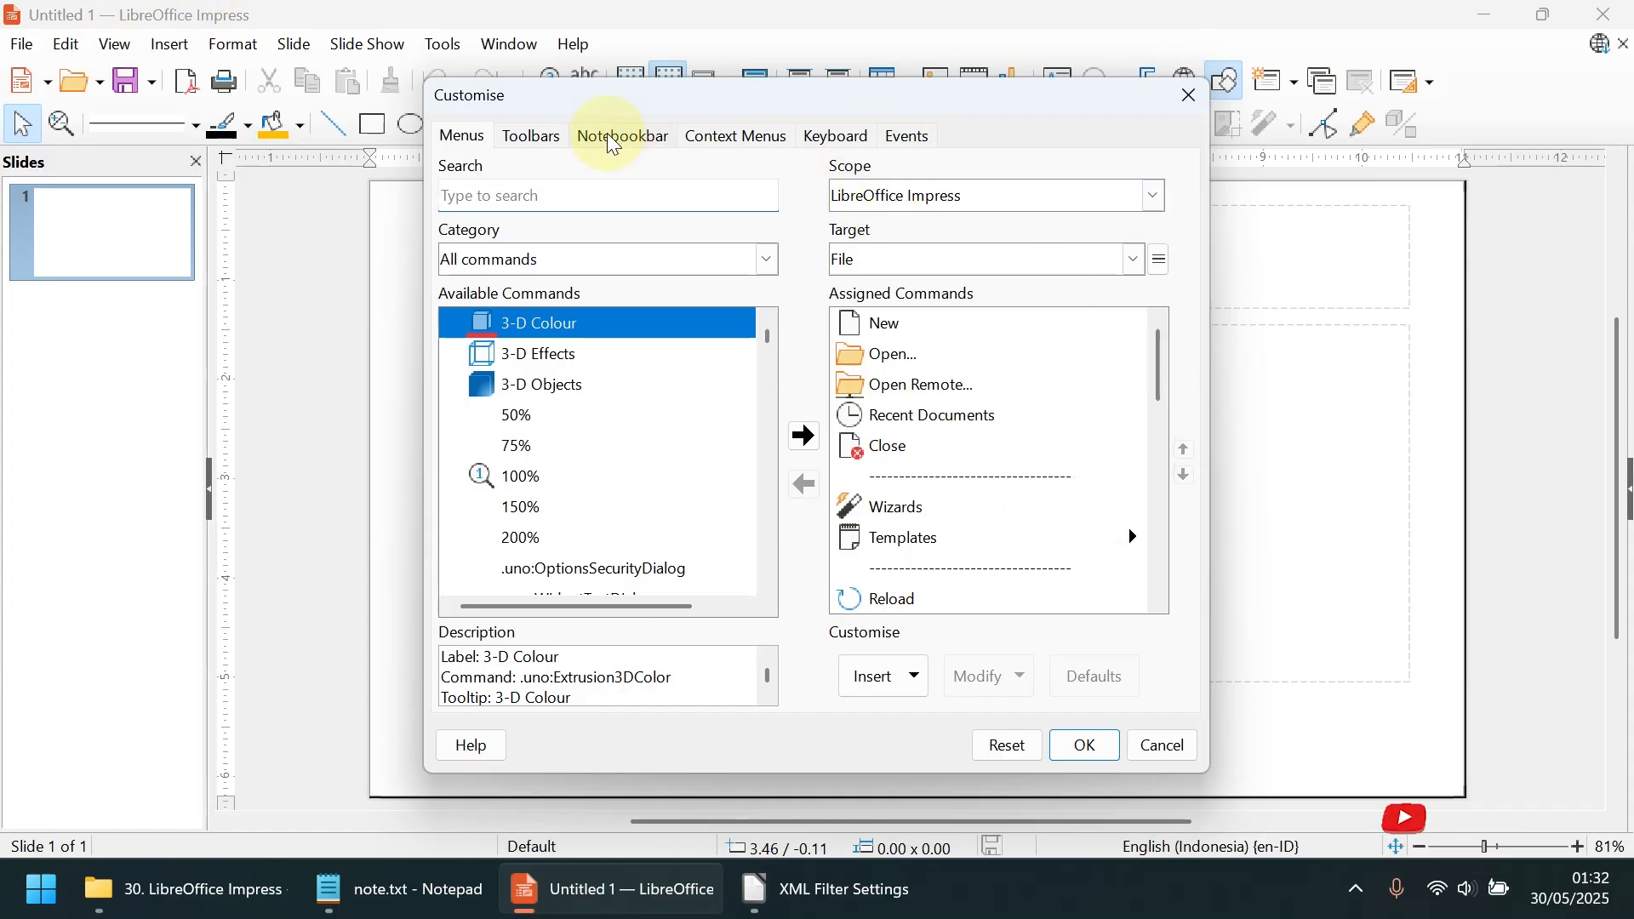
{"action": "left_click", "coordinate": [530, 136]}
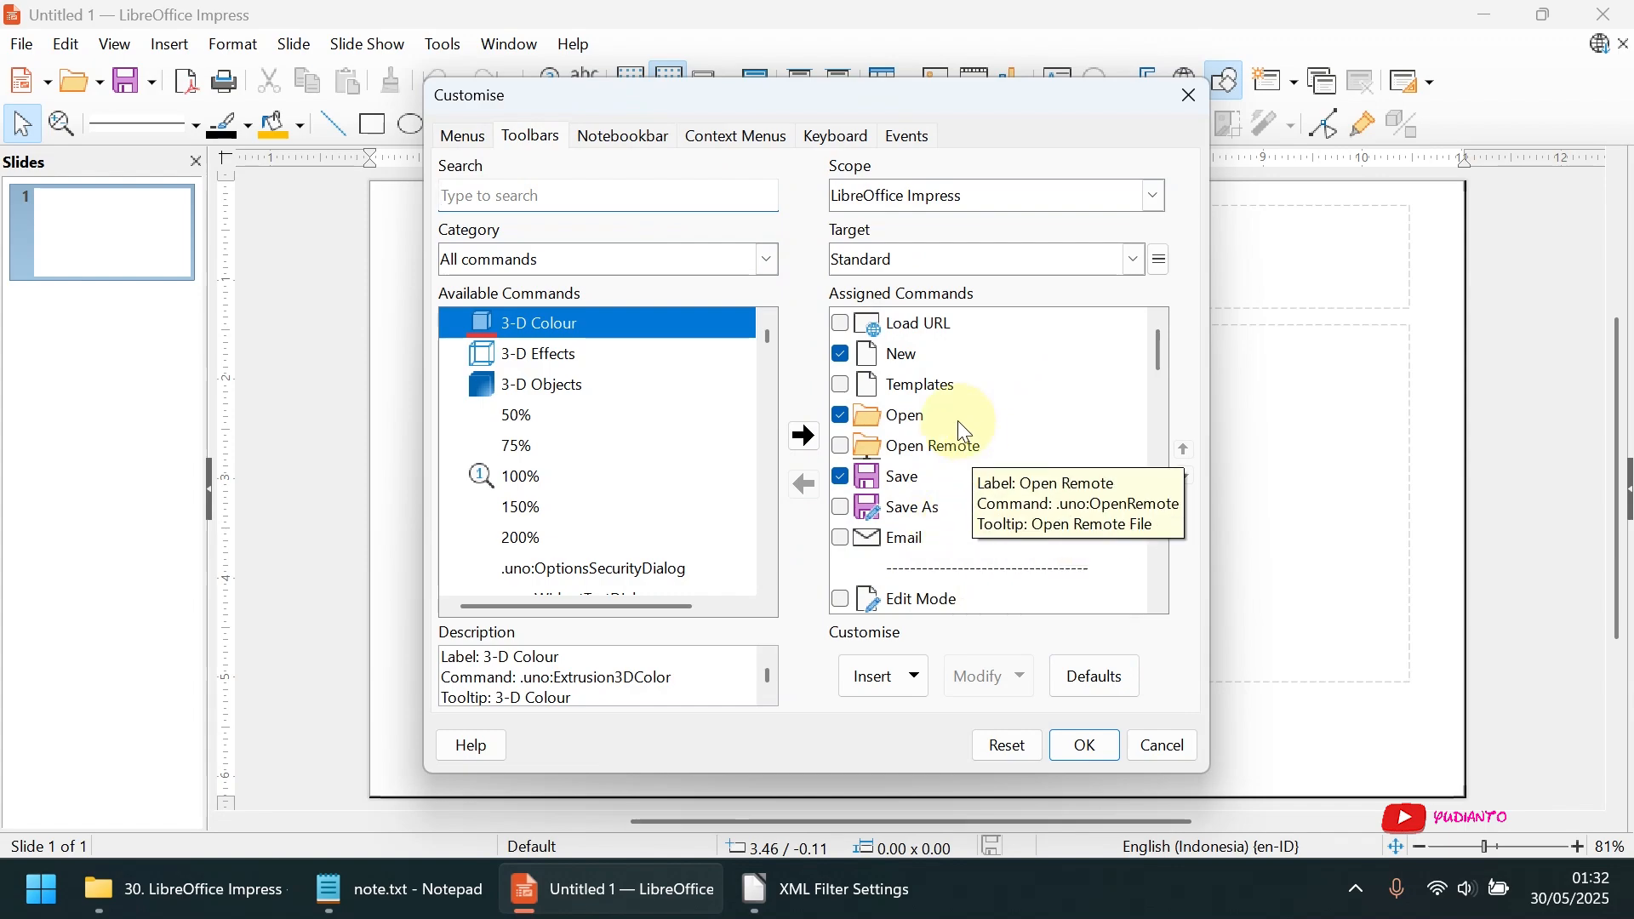
Review the Menus, Notebookbar, Context Menus, Keyboard and Events customisation settings, and close the Customise dialog without changes
{"action": "left_click", "coordinate": [465, 138]}
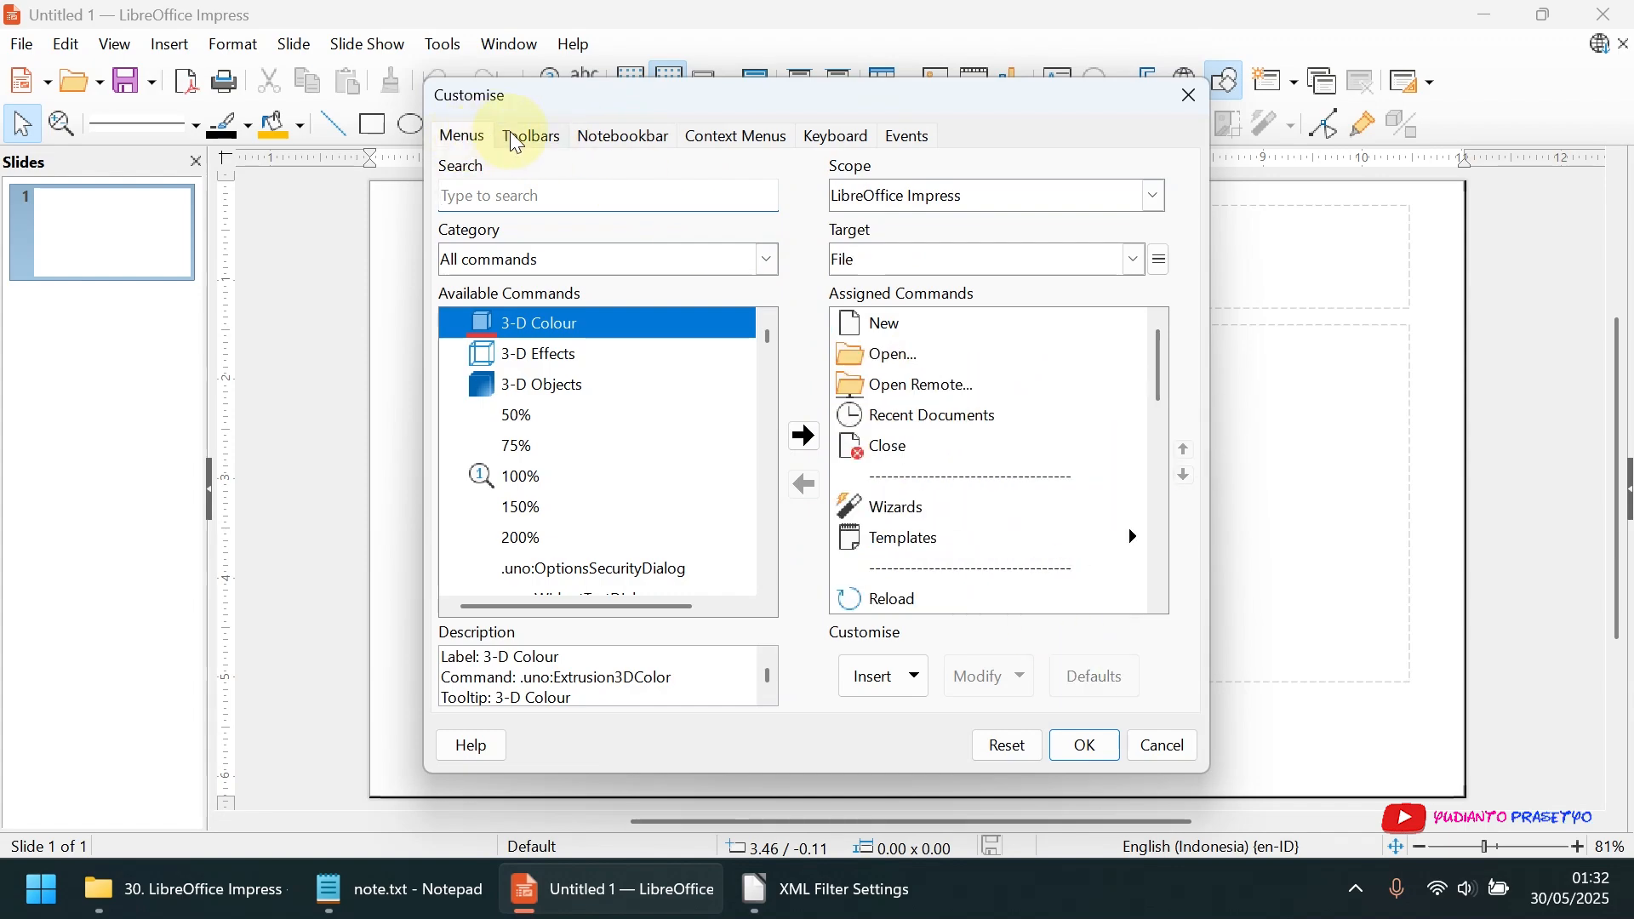
{"action": "left_click", "coordinate": [606, 134]}
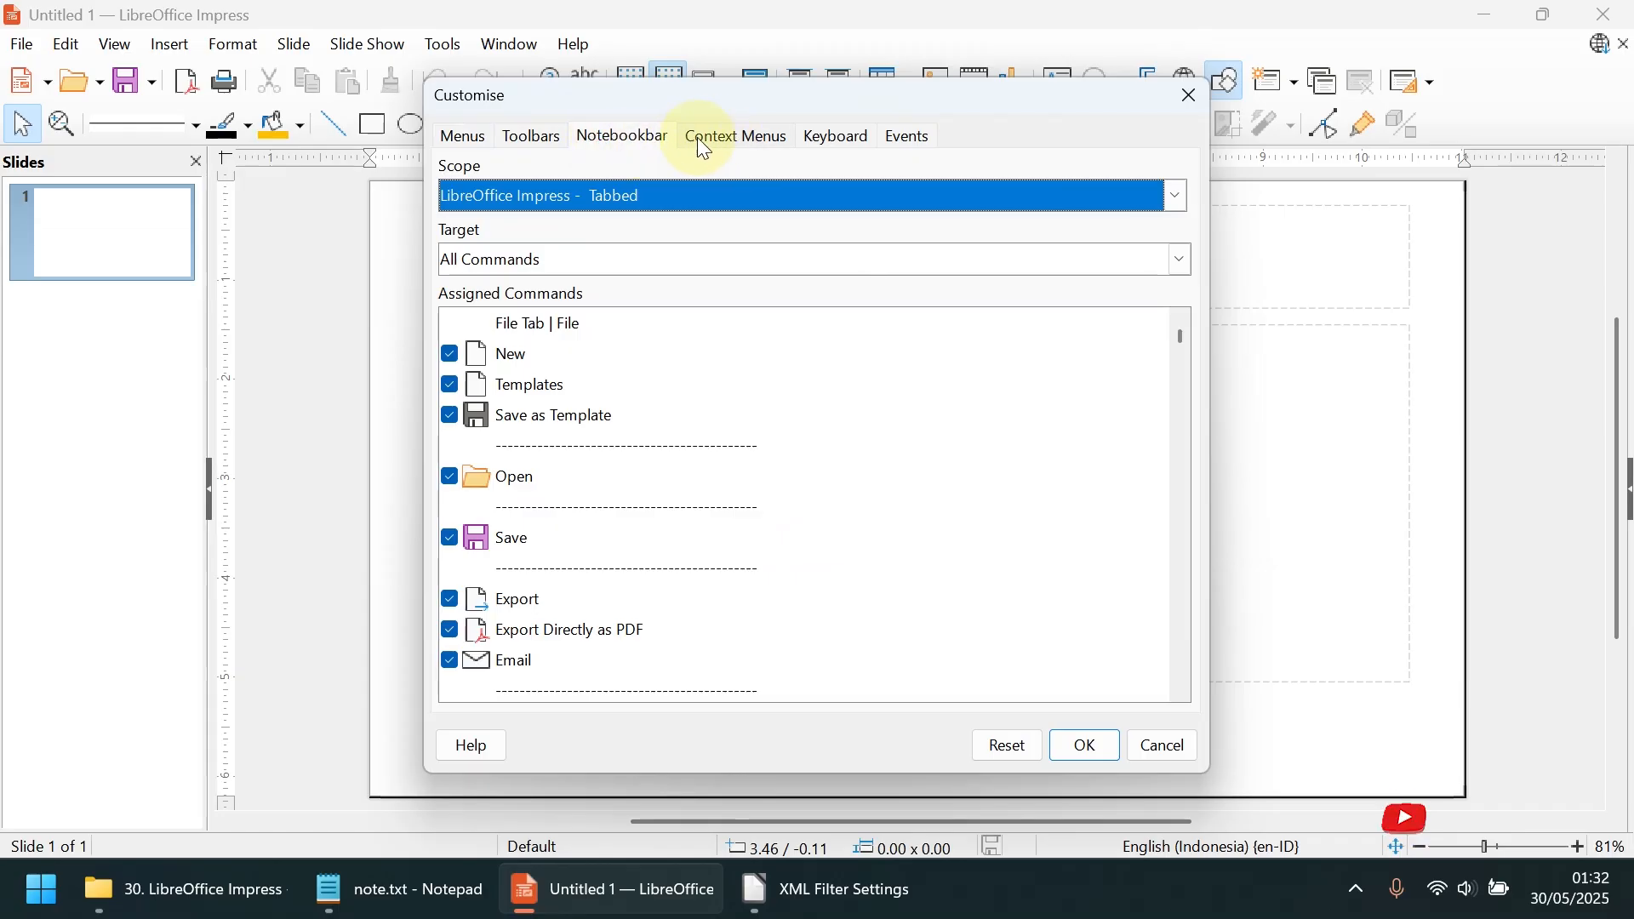
{"action": "left_click", "coordinate": [723, 138]}
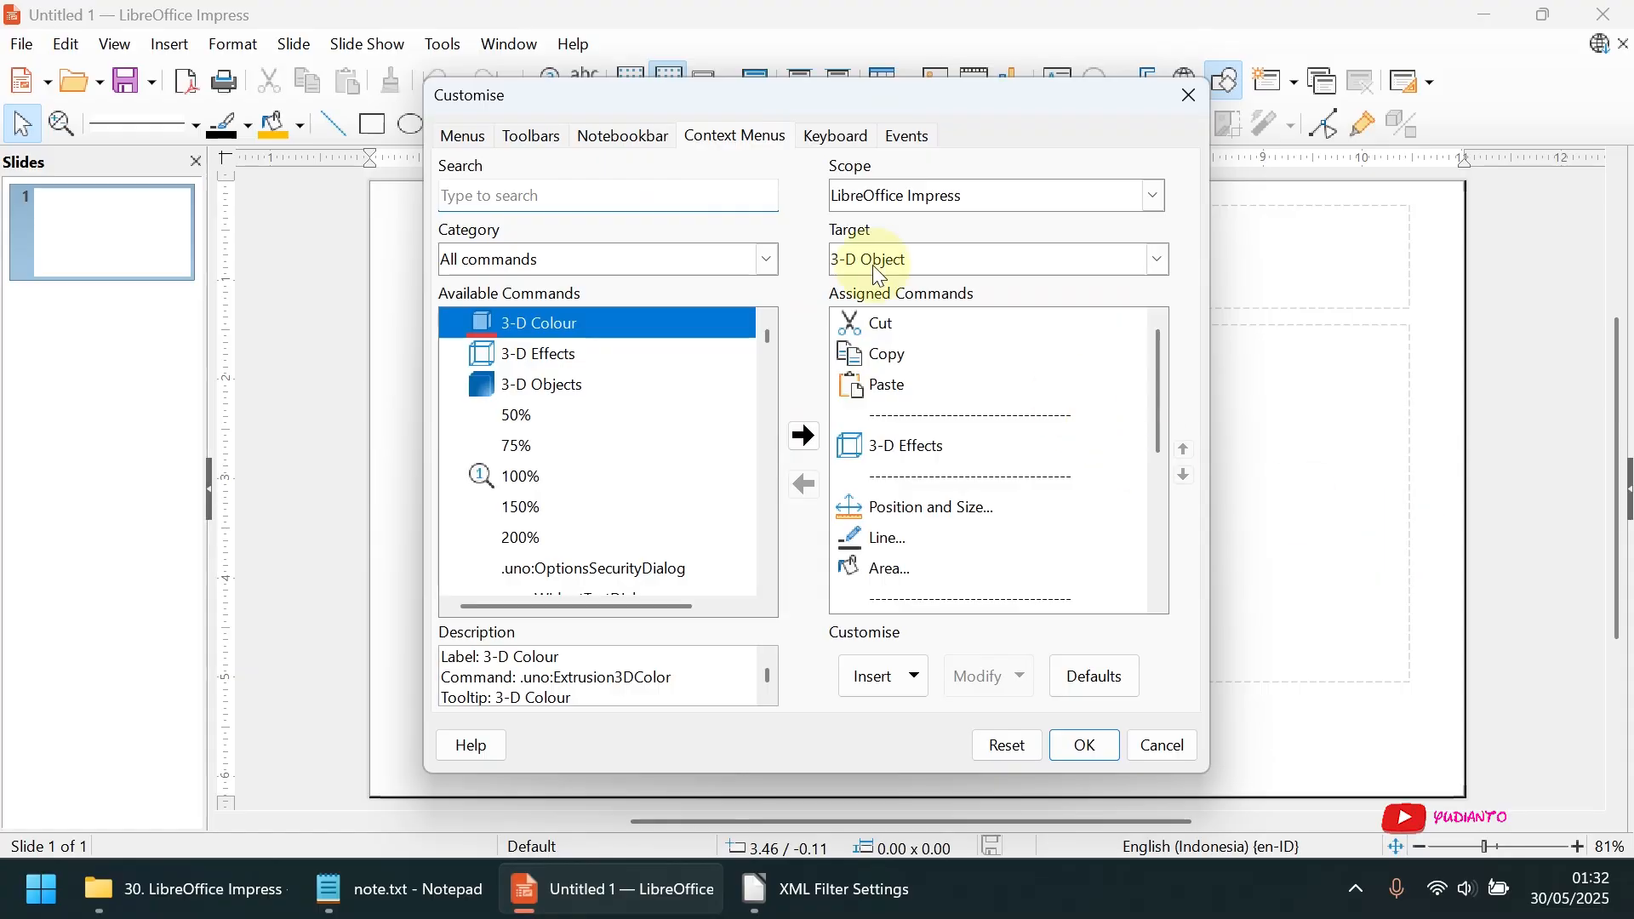
{"action": "left_click", "coordinate": [822, 141]}
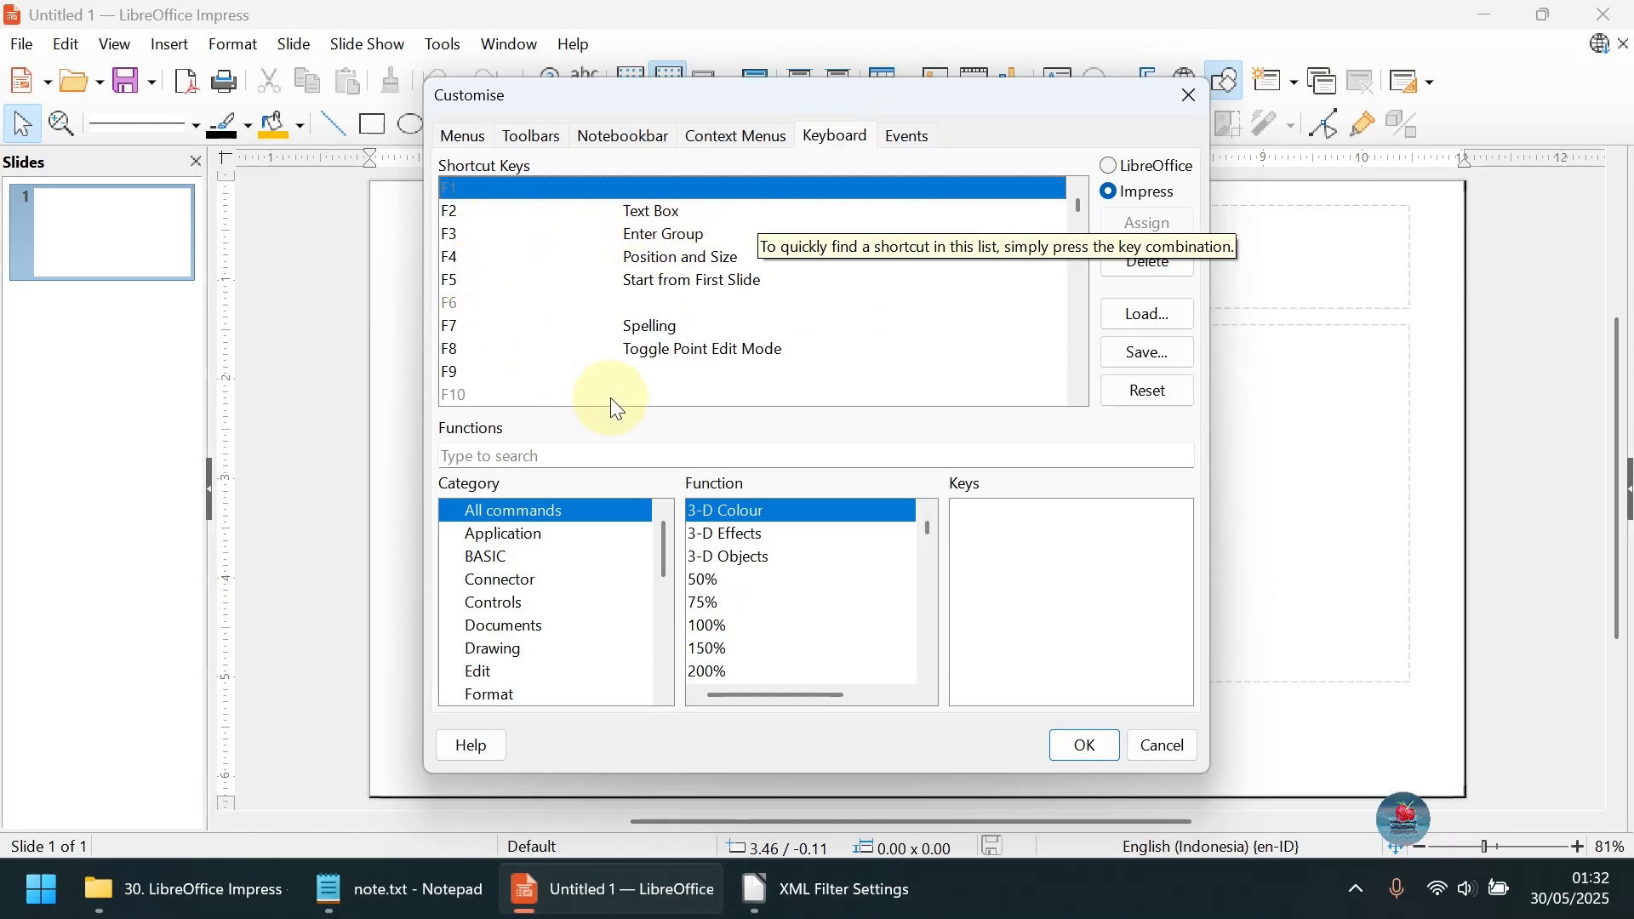
{"action": "left_click", "coordinate": [907, 136]}
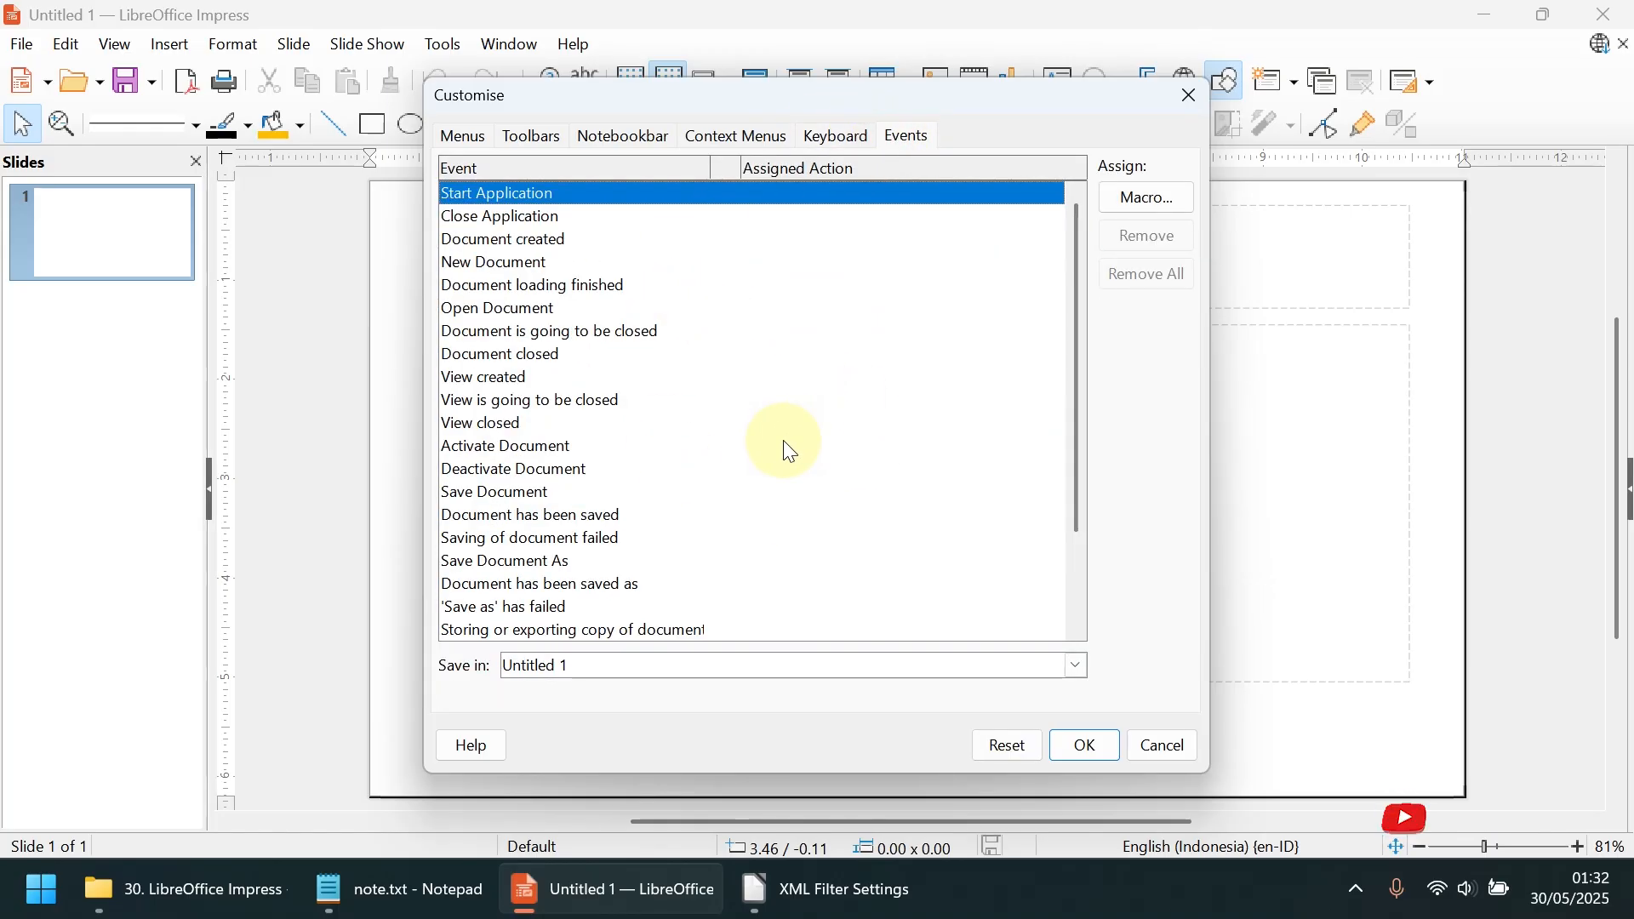
{"action": "left_click", "coordinate": [1144, 748]}
Open the Options dialog and view the General and View settings of the LibreOffice category
{"action": "left_click", "coordinate": [444, 44]}
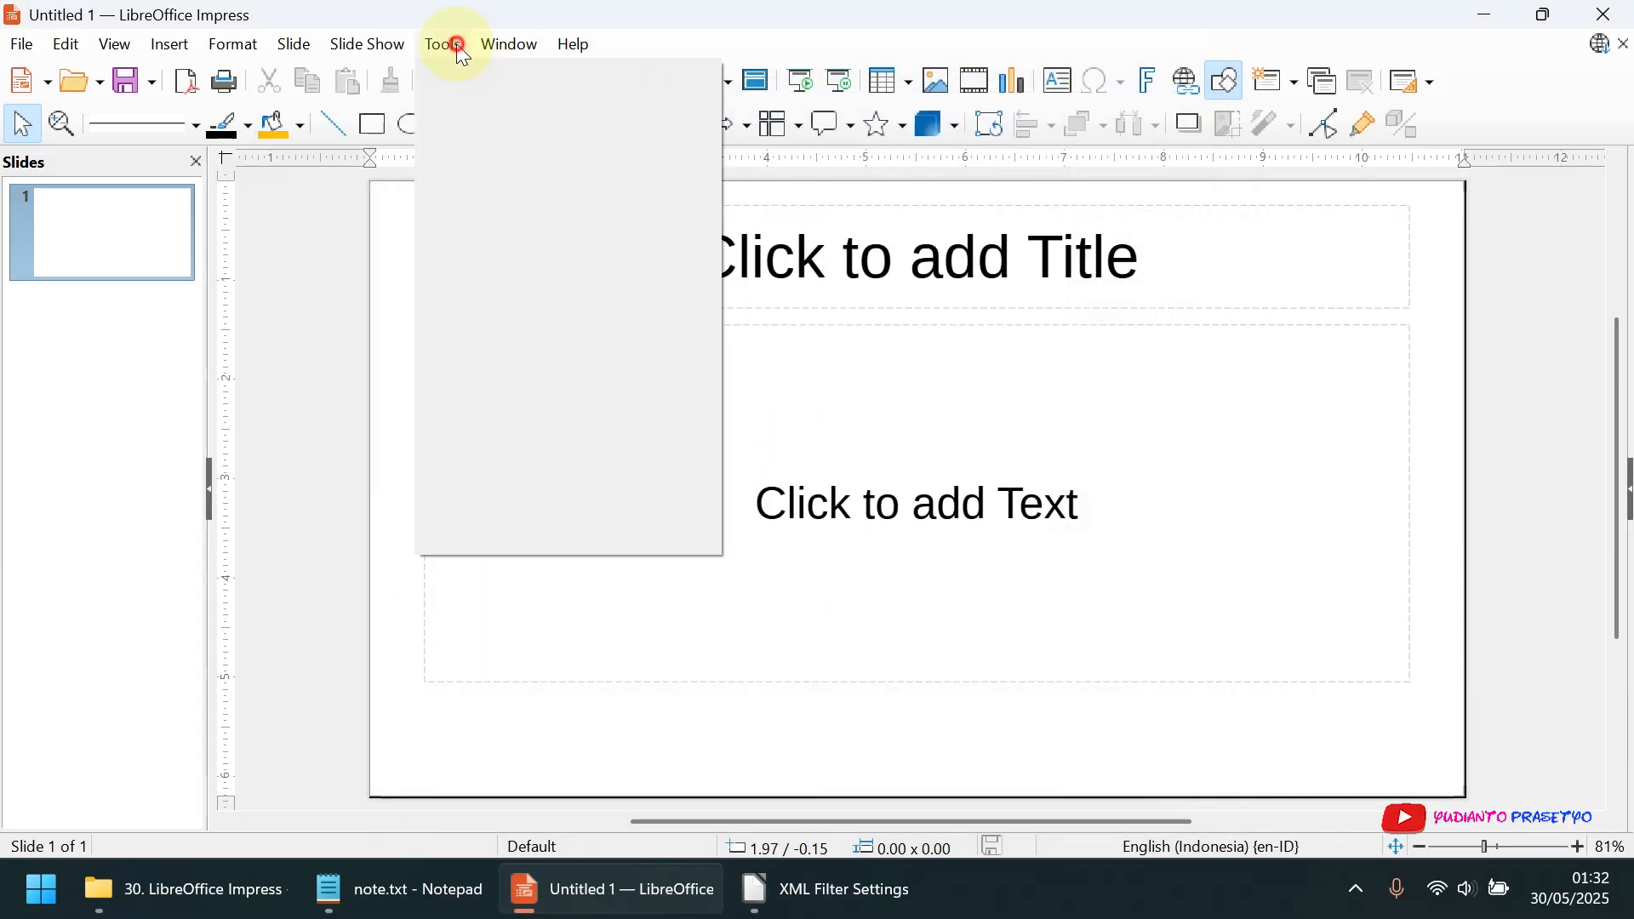
{"action": "left_click", "coordinate": [508, 549]}
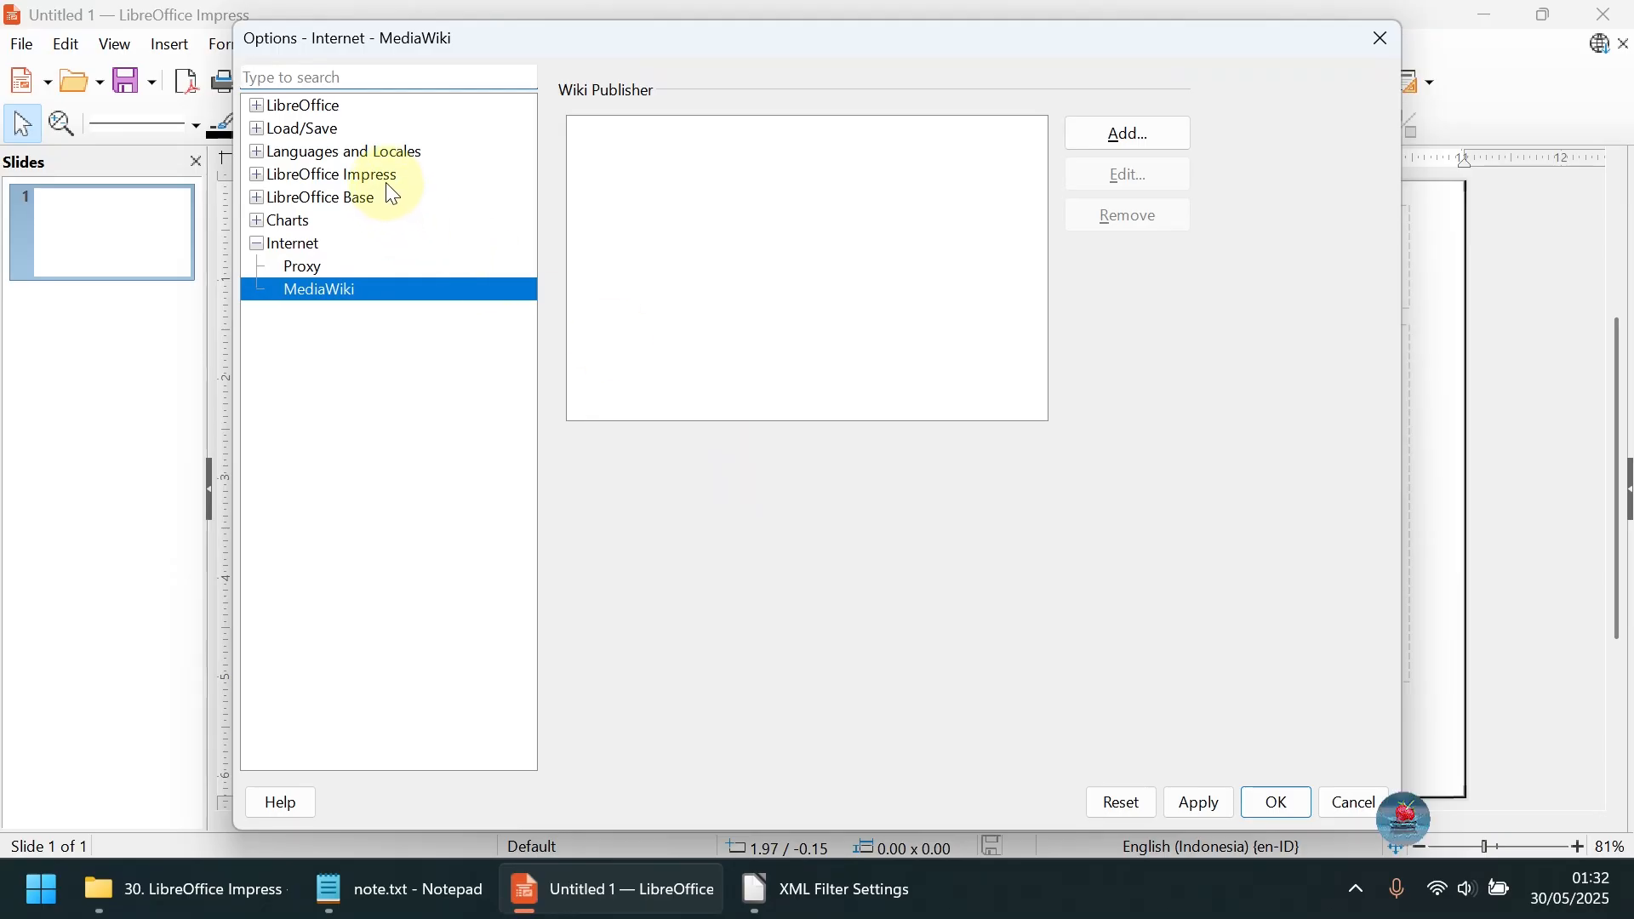
{"action": "left_click", "coordinate": [304, 105]}
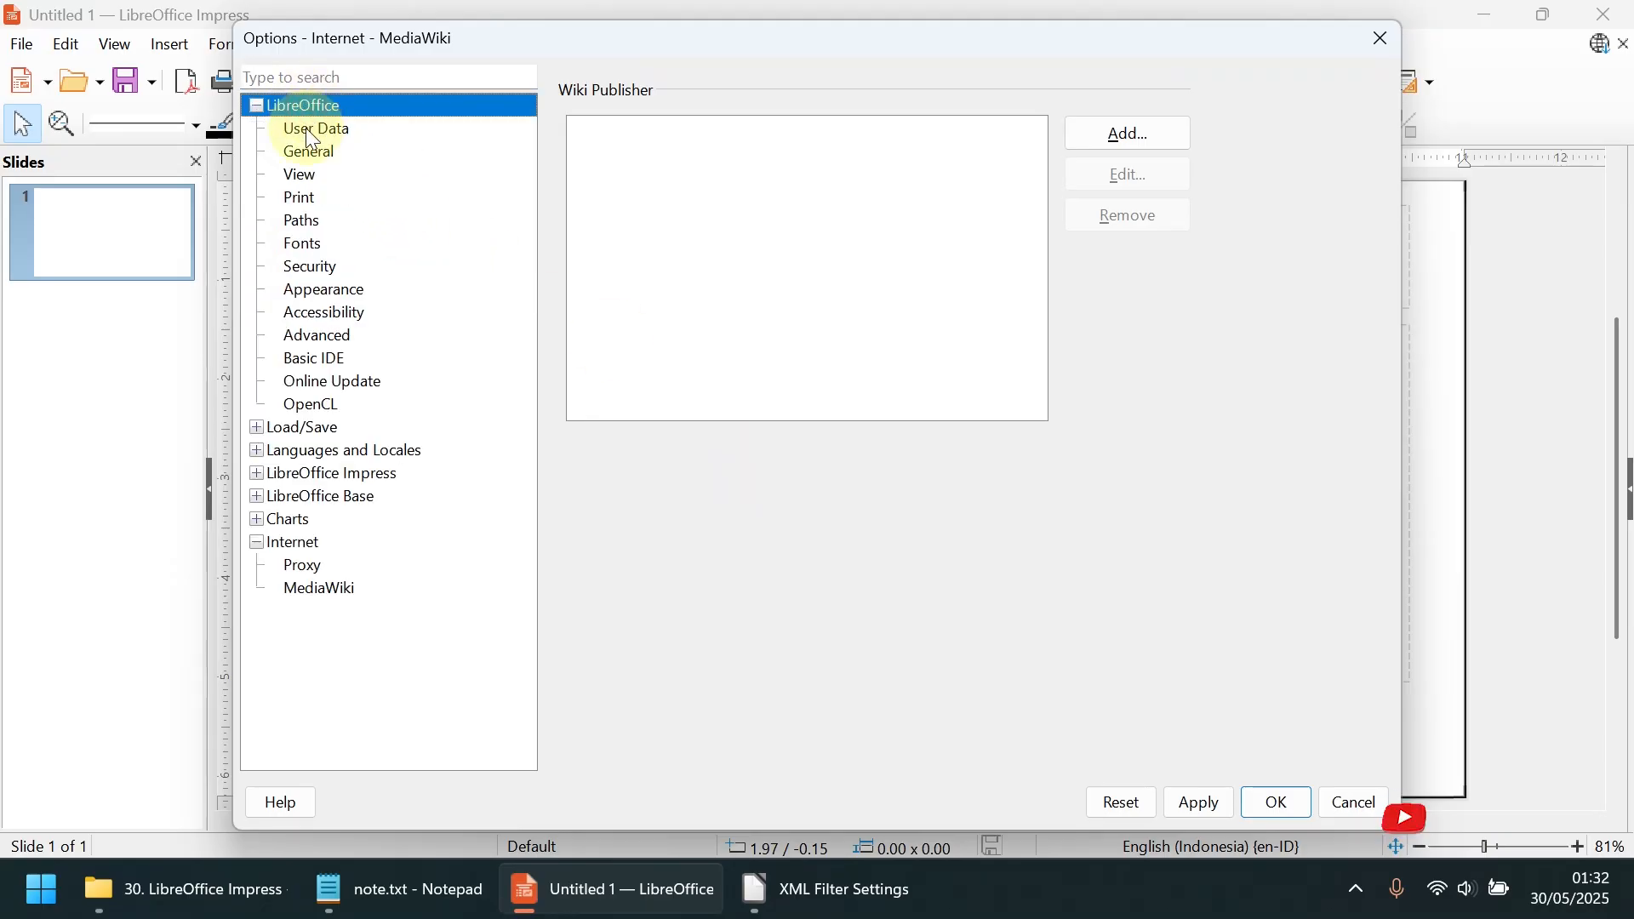
{"action": "left_click", "coordinate": [311, 152]}
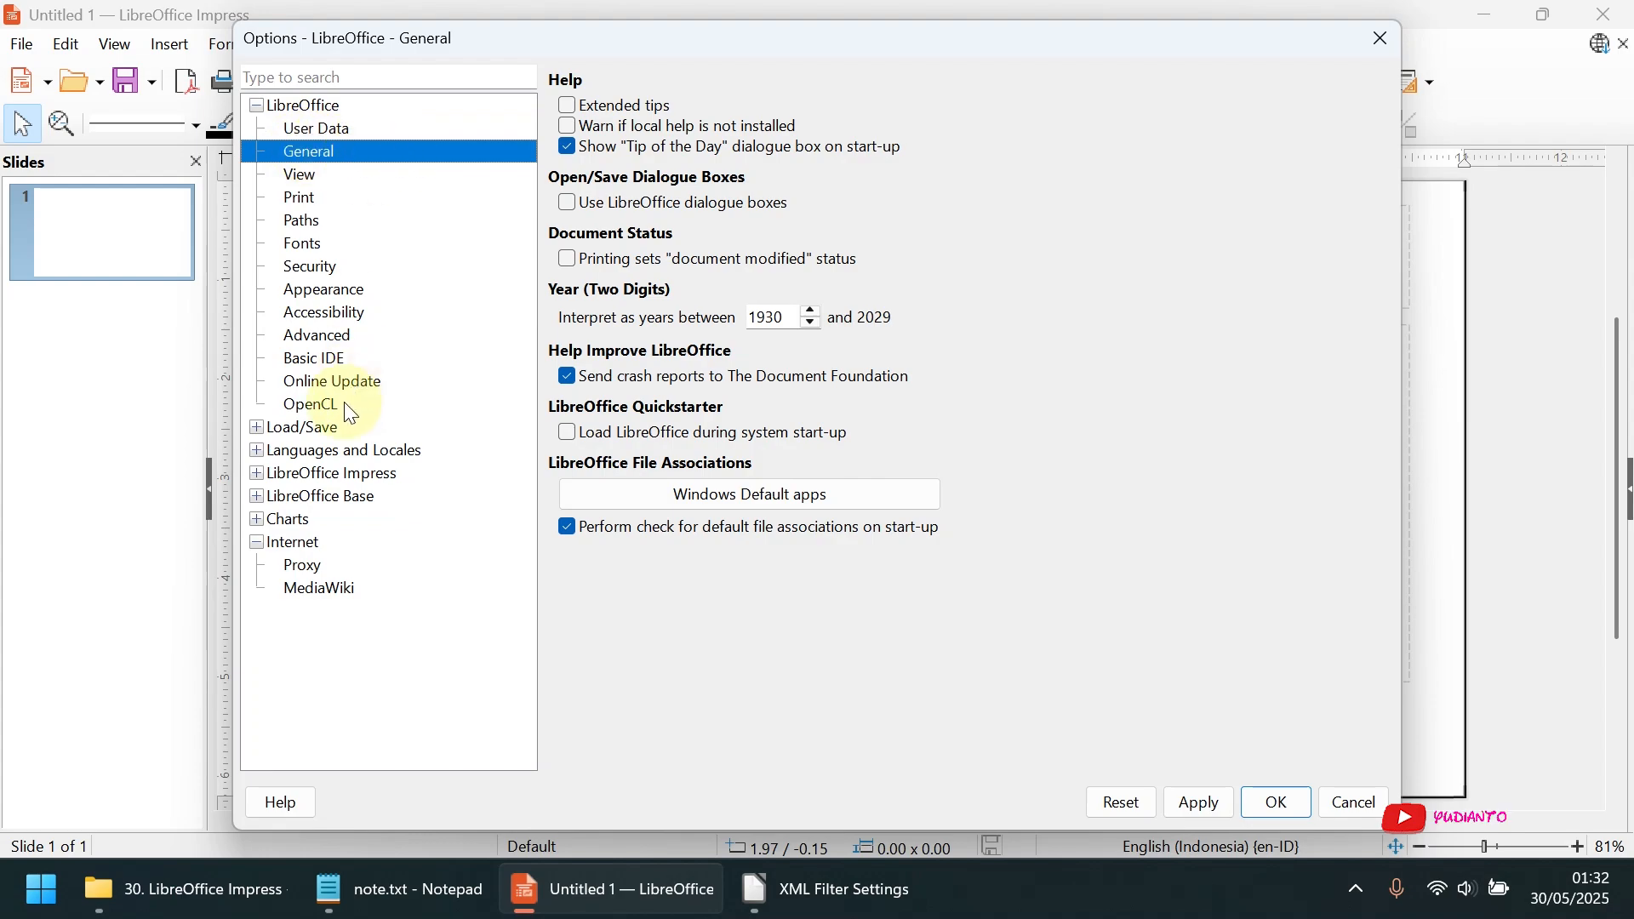
{"action": "left_click", "coordinate": [311, 177]}
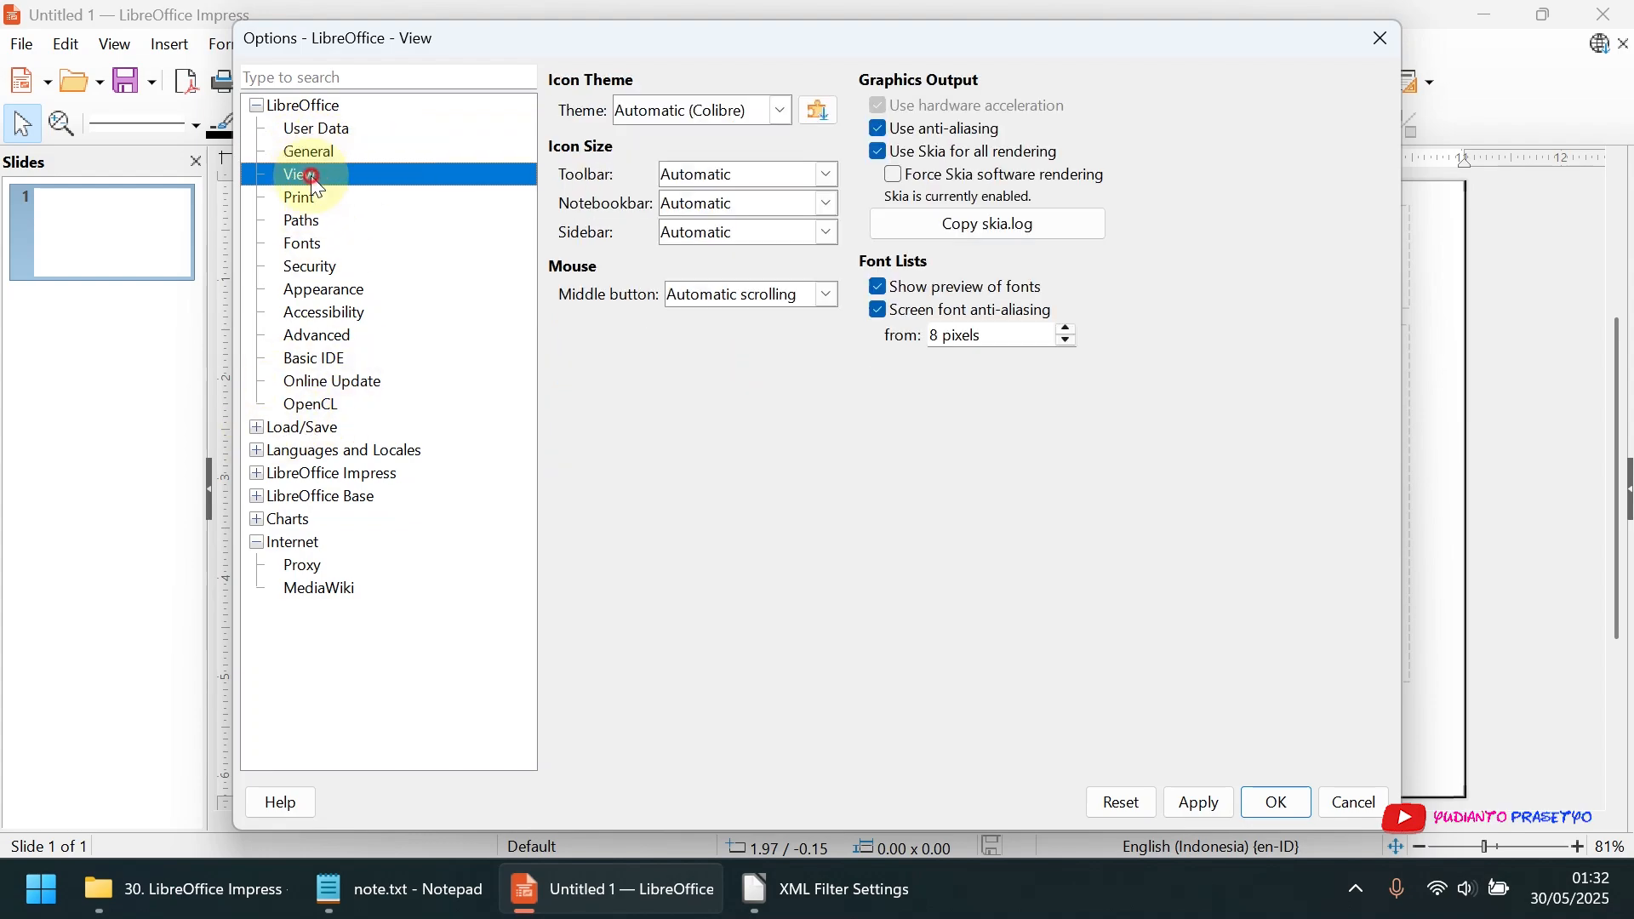
View the general Load/Save options and the file formats available for always saving Impress presentations
{"action": "left_click", "coordinate": [260, 433]}
{"action": "left_click", "coordinate": [321, 456]}
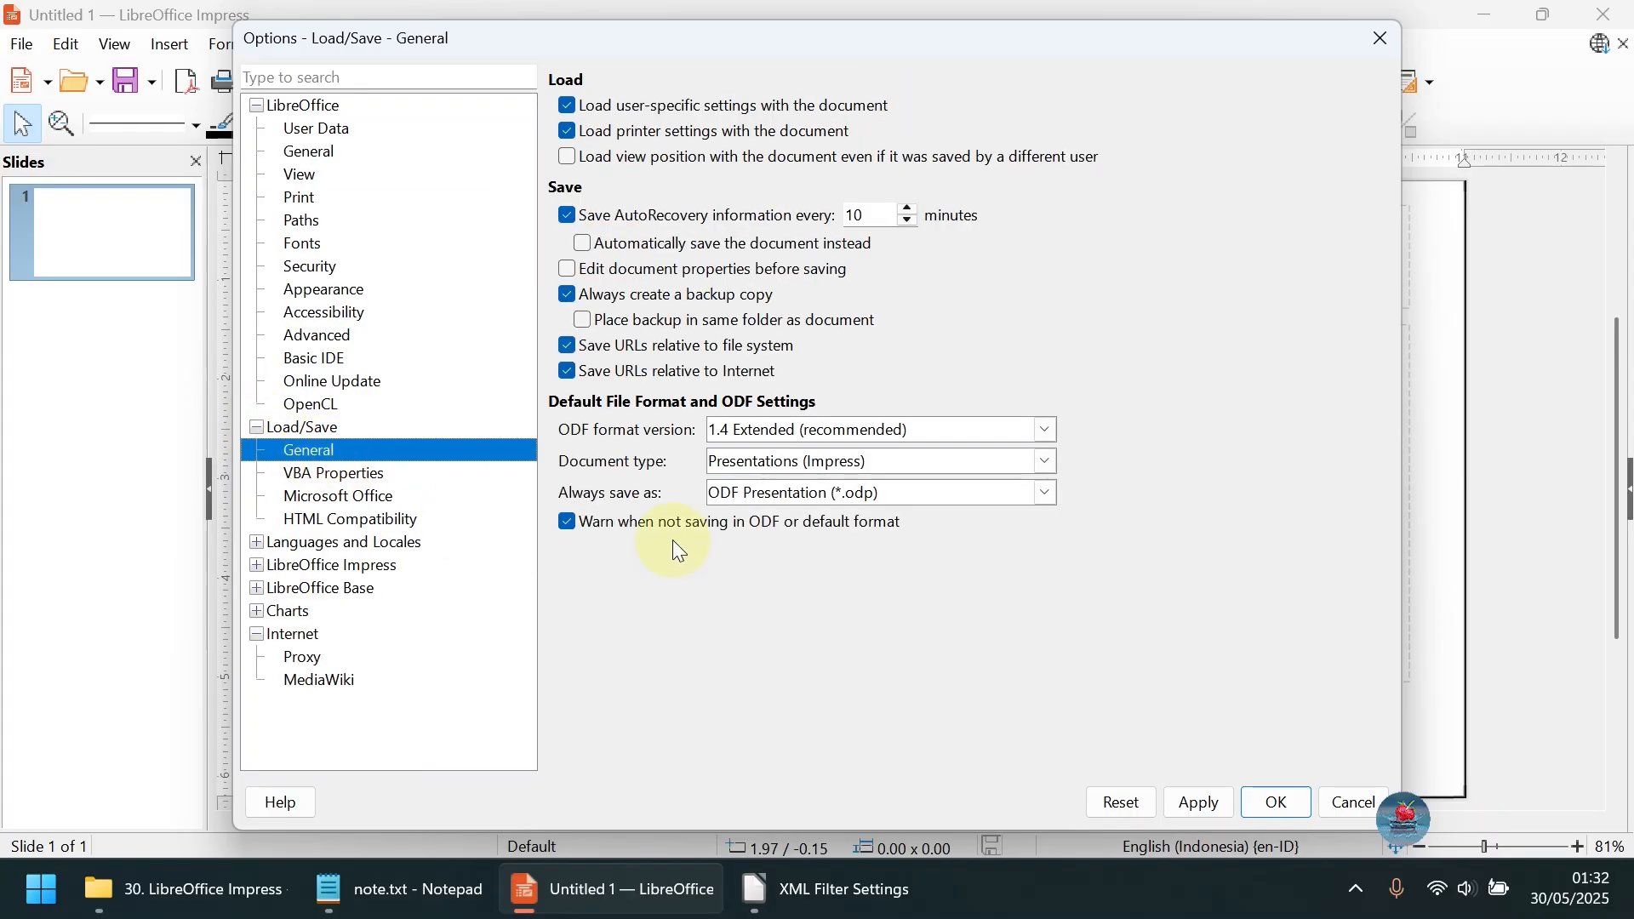
{"action": "left_click", "coordinate": [1045, 493]}
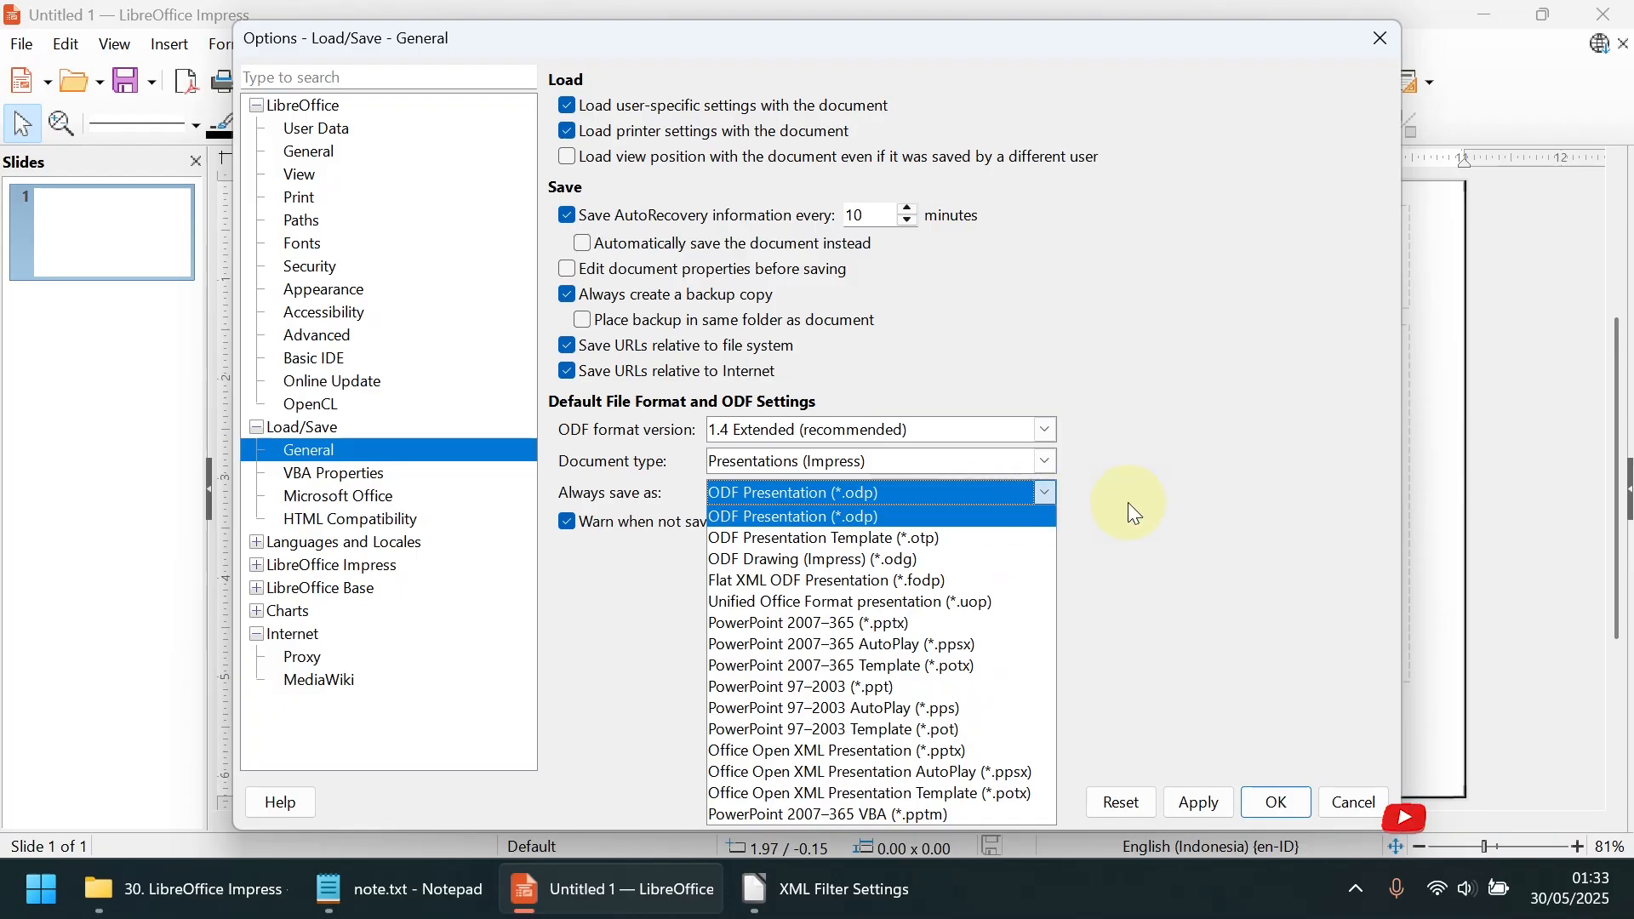
Start PowerPoint from the Microsoft Office 2021 group and view the file types its Open dialog supports on this PC
{"action": "left_click", "coordinate": [41, 889]}
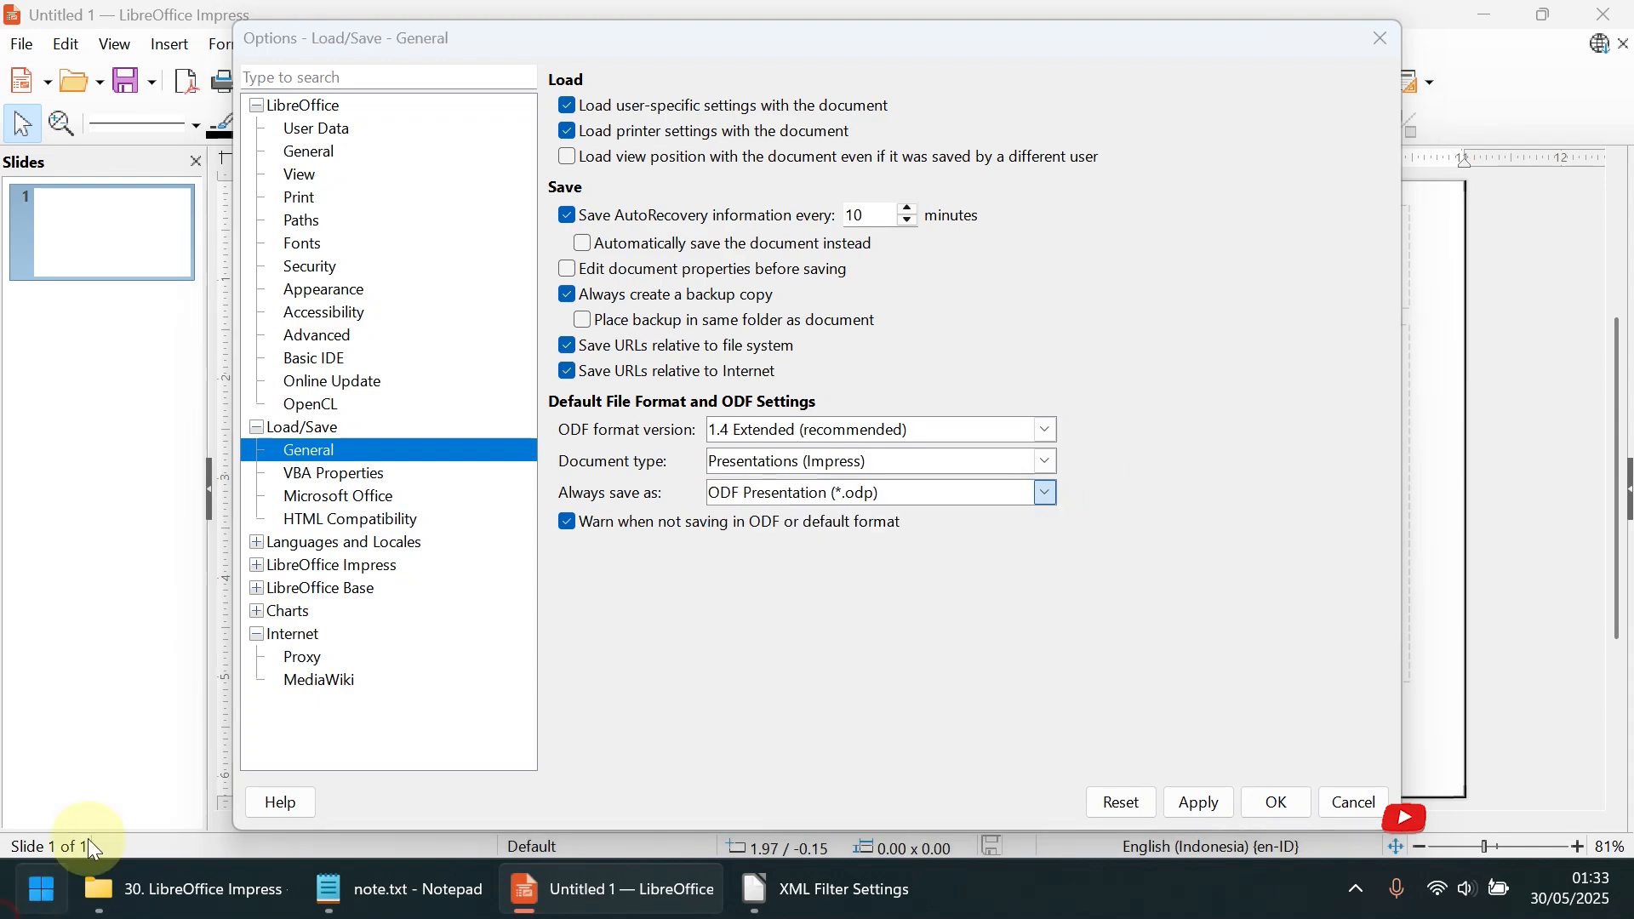
{"action": "left_click", "coordinate": [620, 277]}
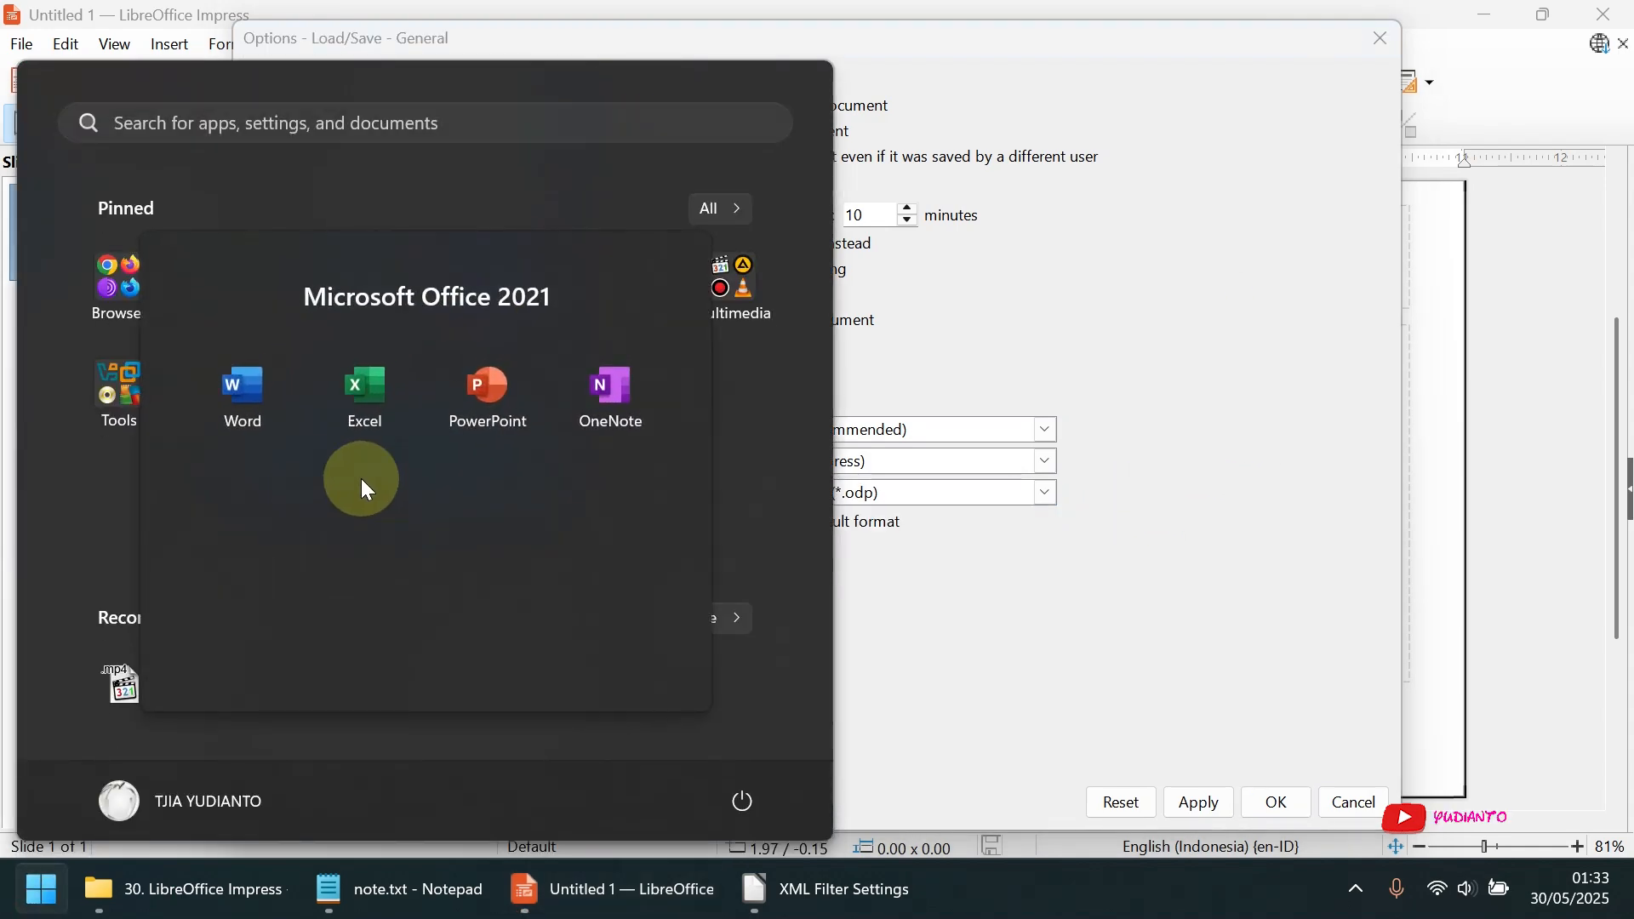
{"action": "left_click", "coordinate": [491, 401]}
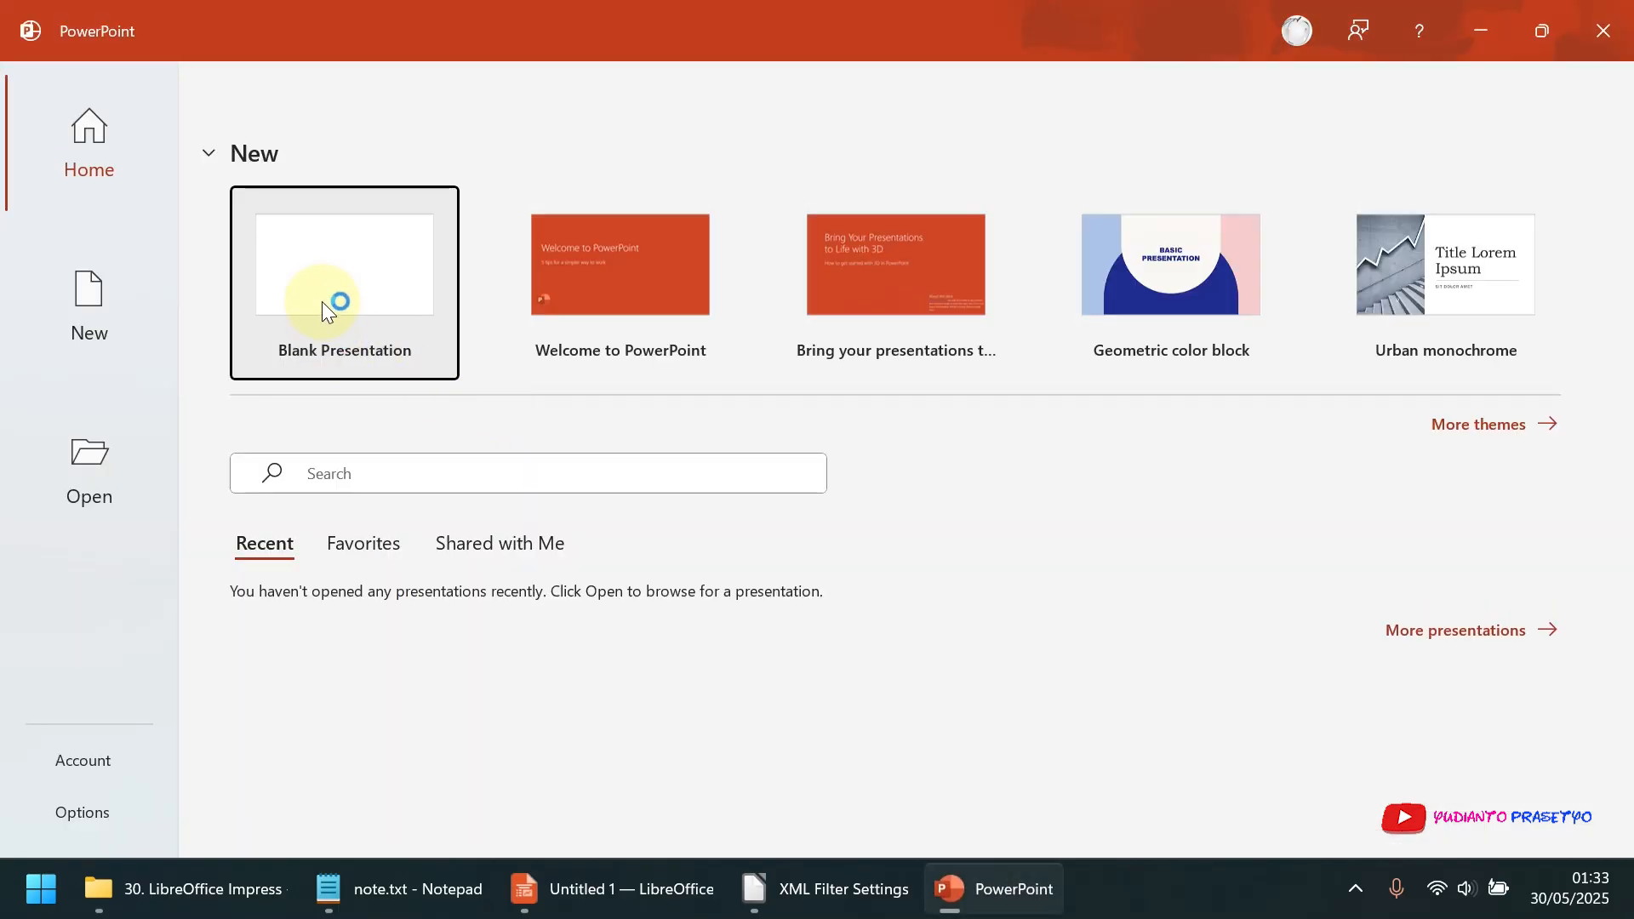
{"action": "left_click", "coordinate": [34, 489]}
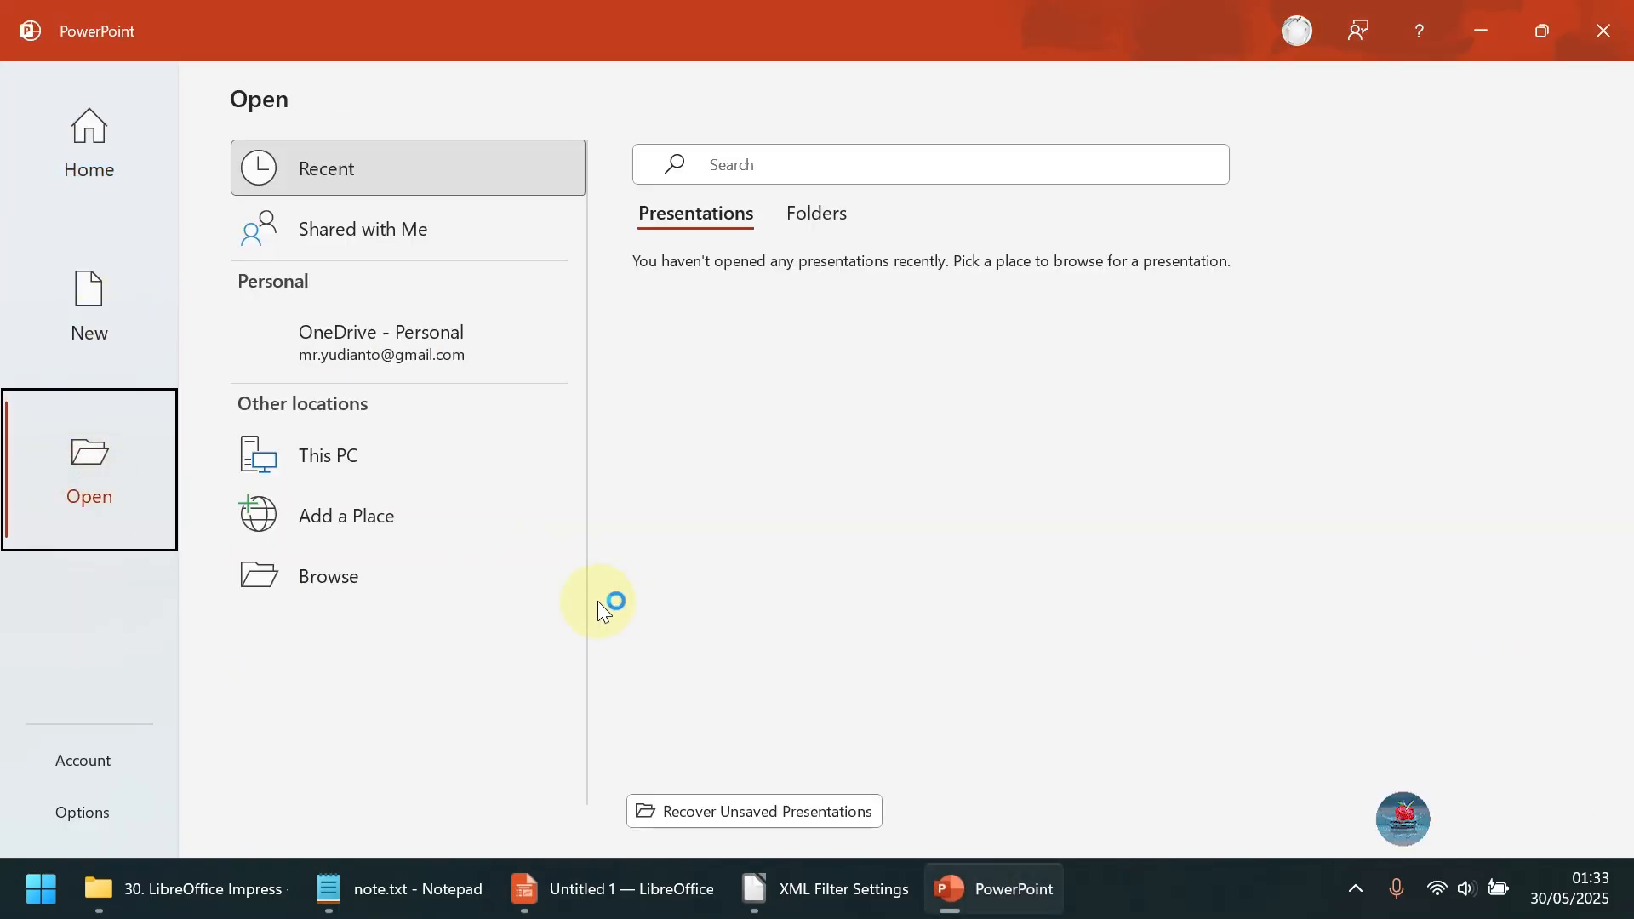
{"action": "left_click", "coordinate": [351, 458]}
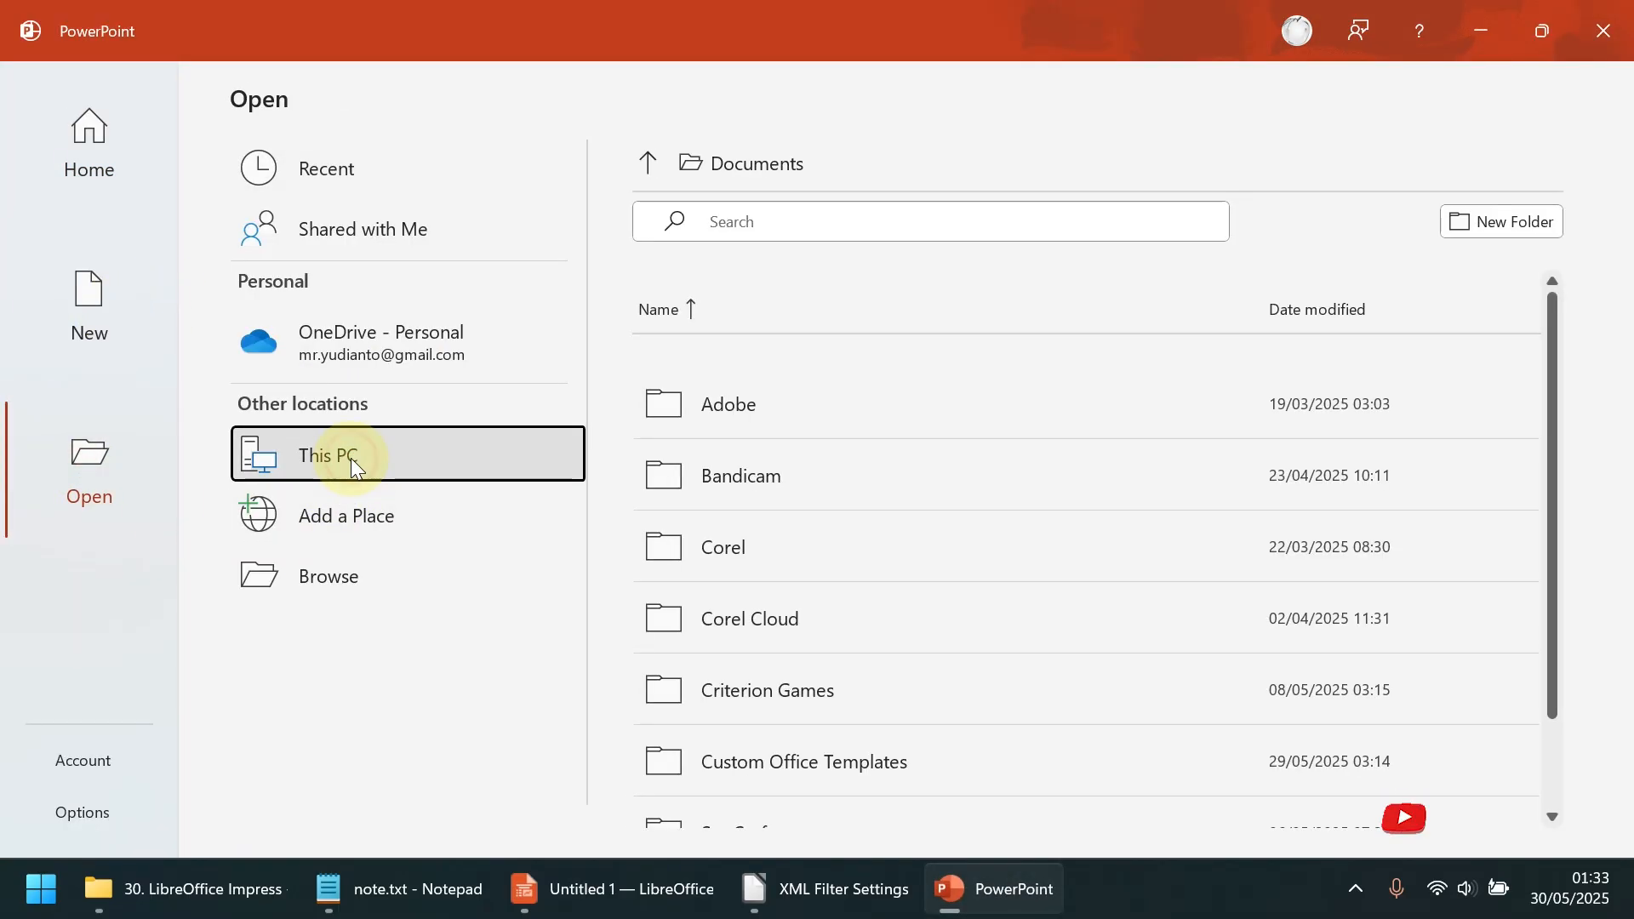
{"action": "left_click", "coordinate": [351, 563]}
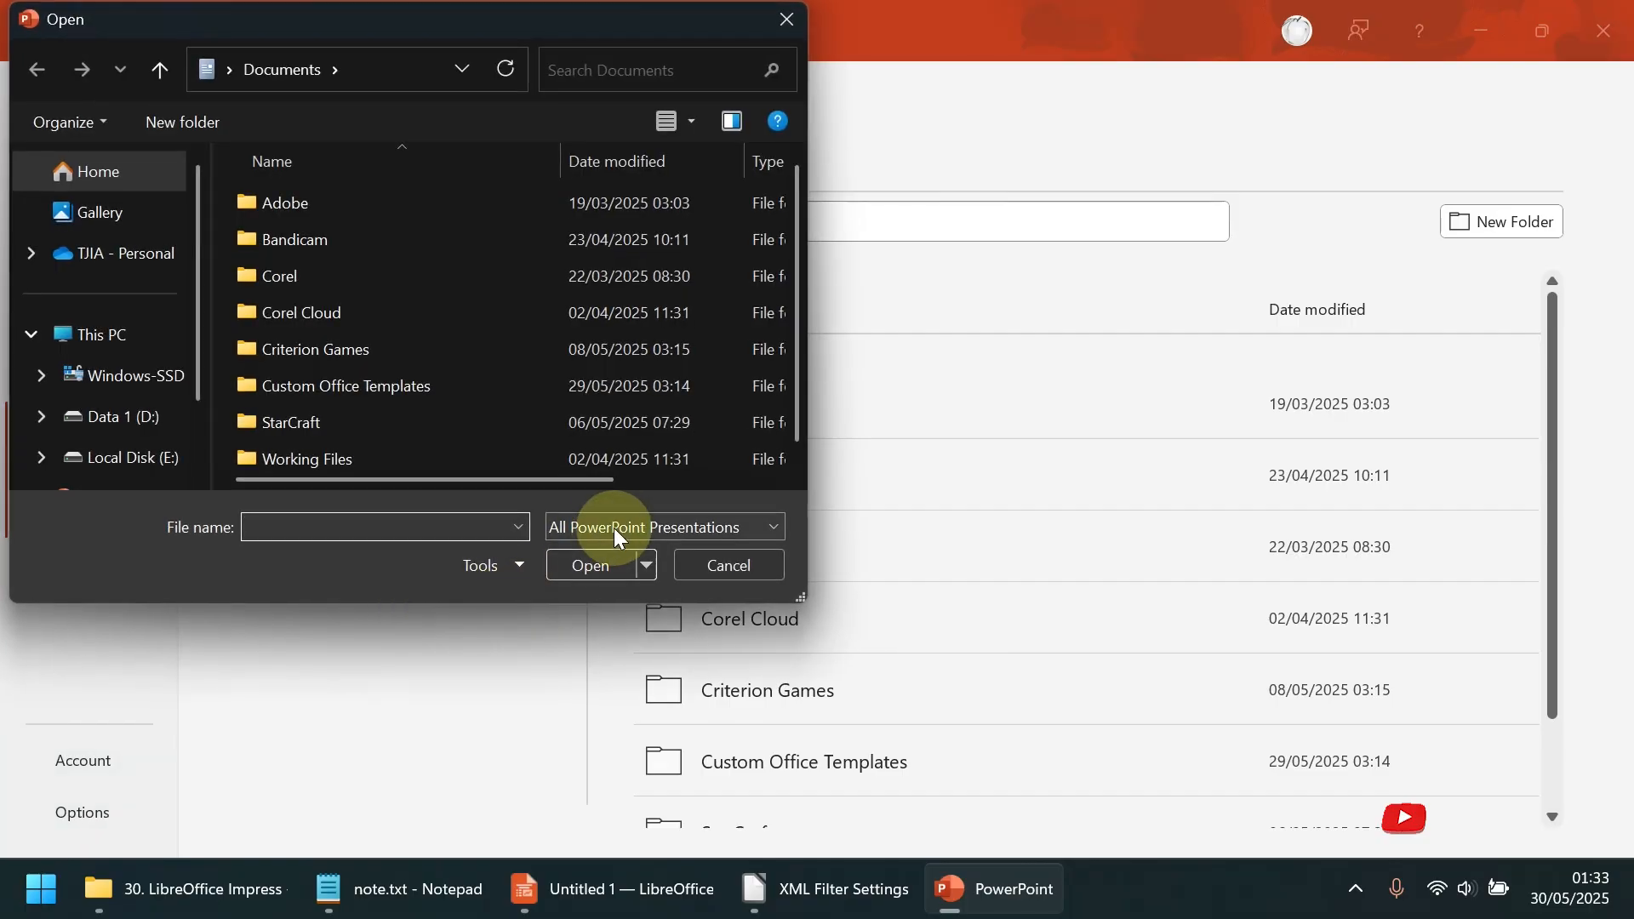
{"action": "left_click", "coordinate": [619, 532]}
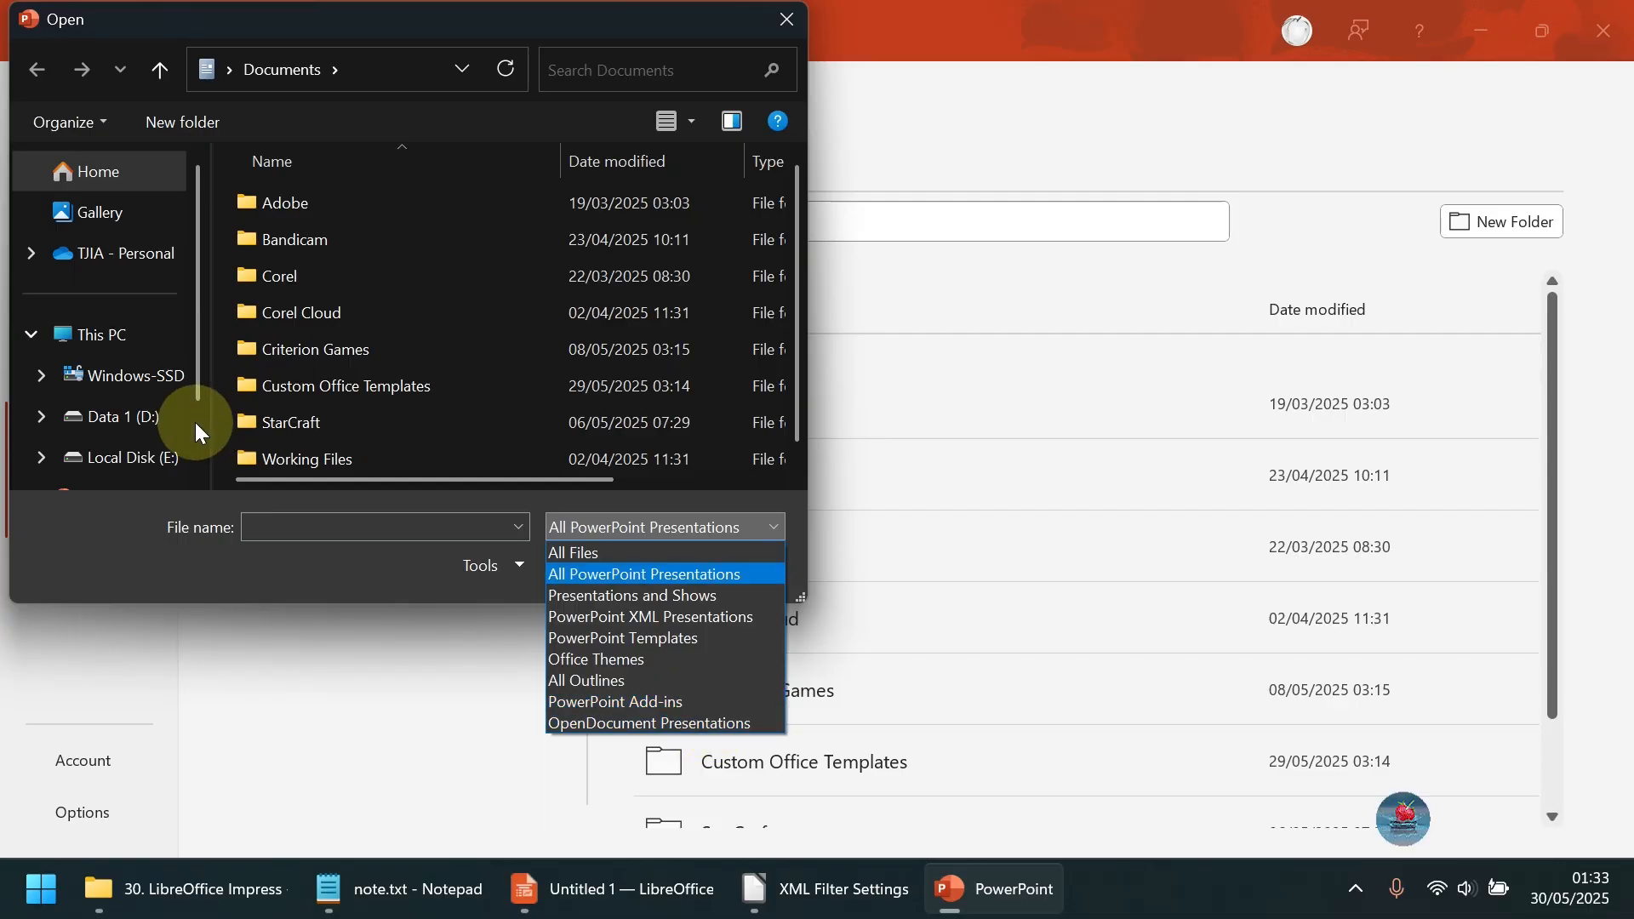
Open the Database presentation from the Berkas Materi Youtube, Belajar MySql, 2. Database folder on Local Disk (E:)
{"action": "left_click", "coordinate": [153, 421]}
{"action": "left_click", "coordinate": [136, 457]}
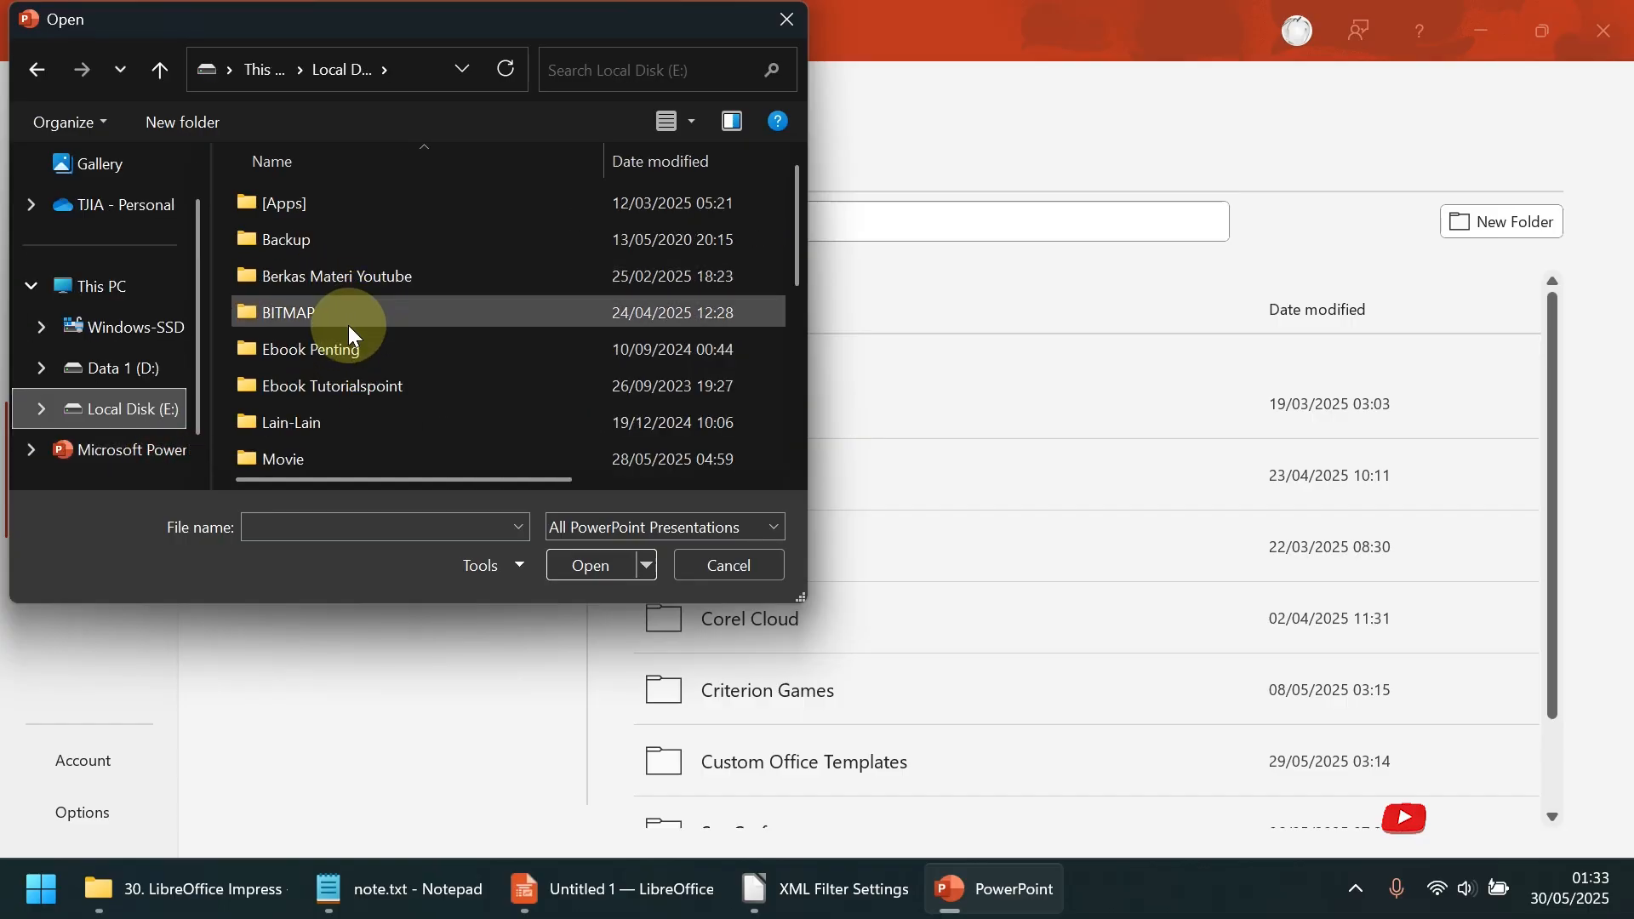
{"action": "double_click", "coordinate": [326, 274]}
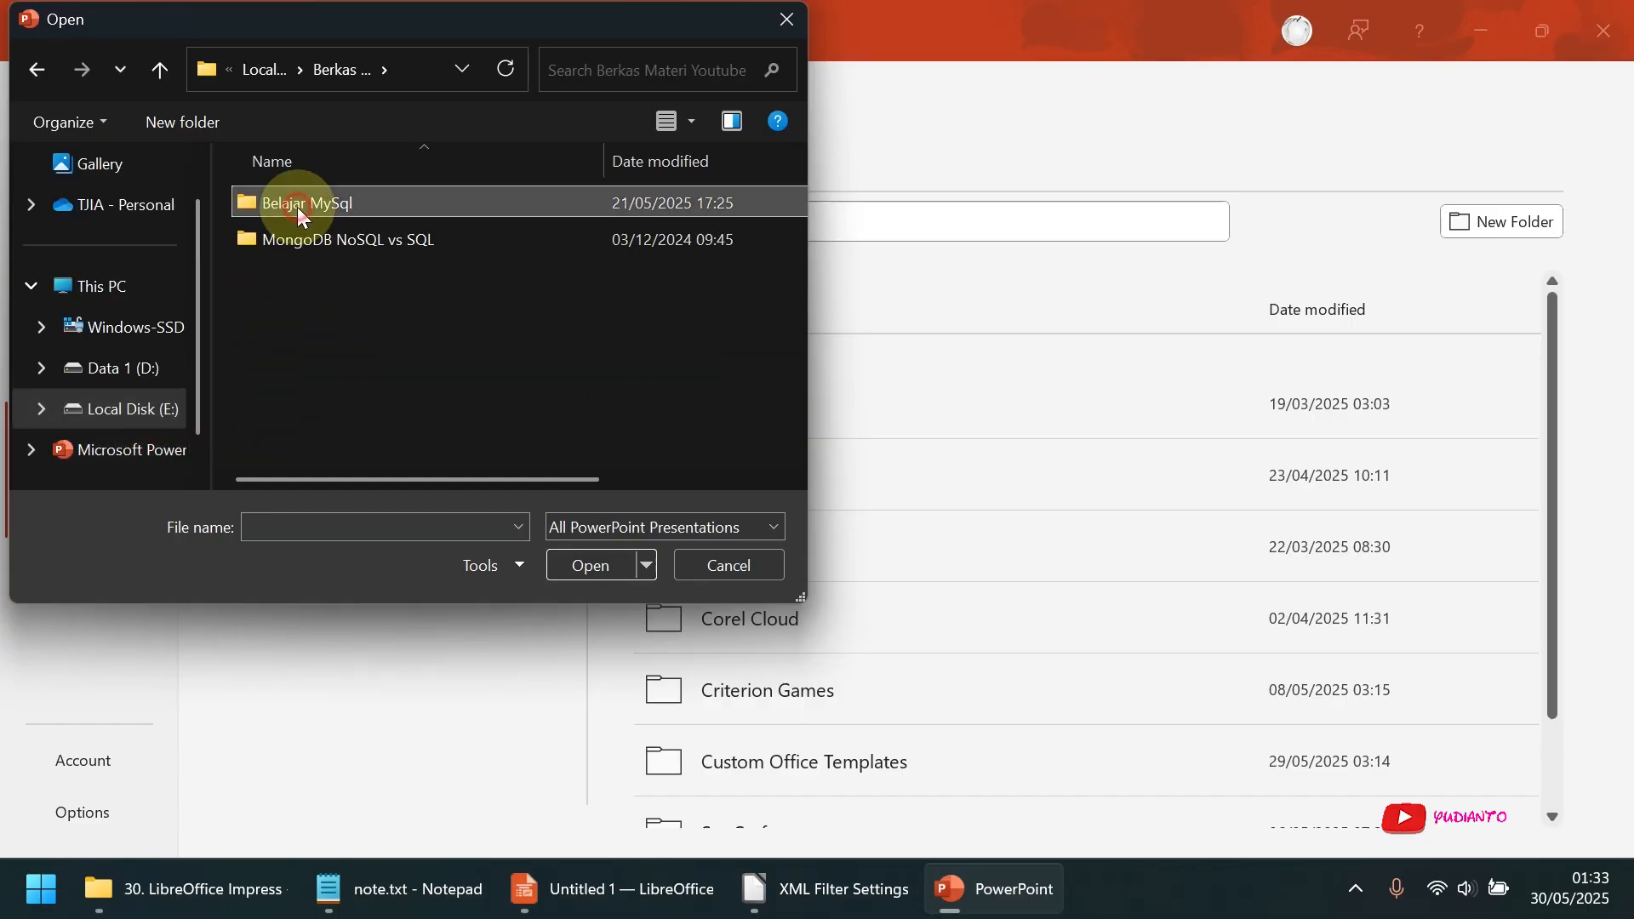
{"action": "double_click", "coordinate": [298, 204]}
{"action": "double_click", "coordinate": [294, 238]}
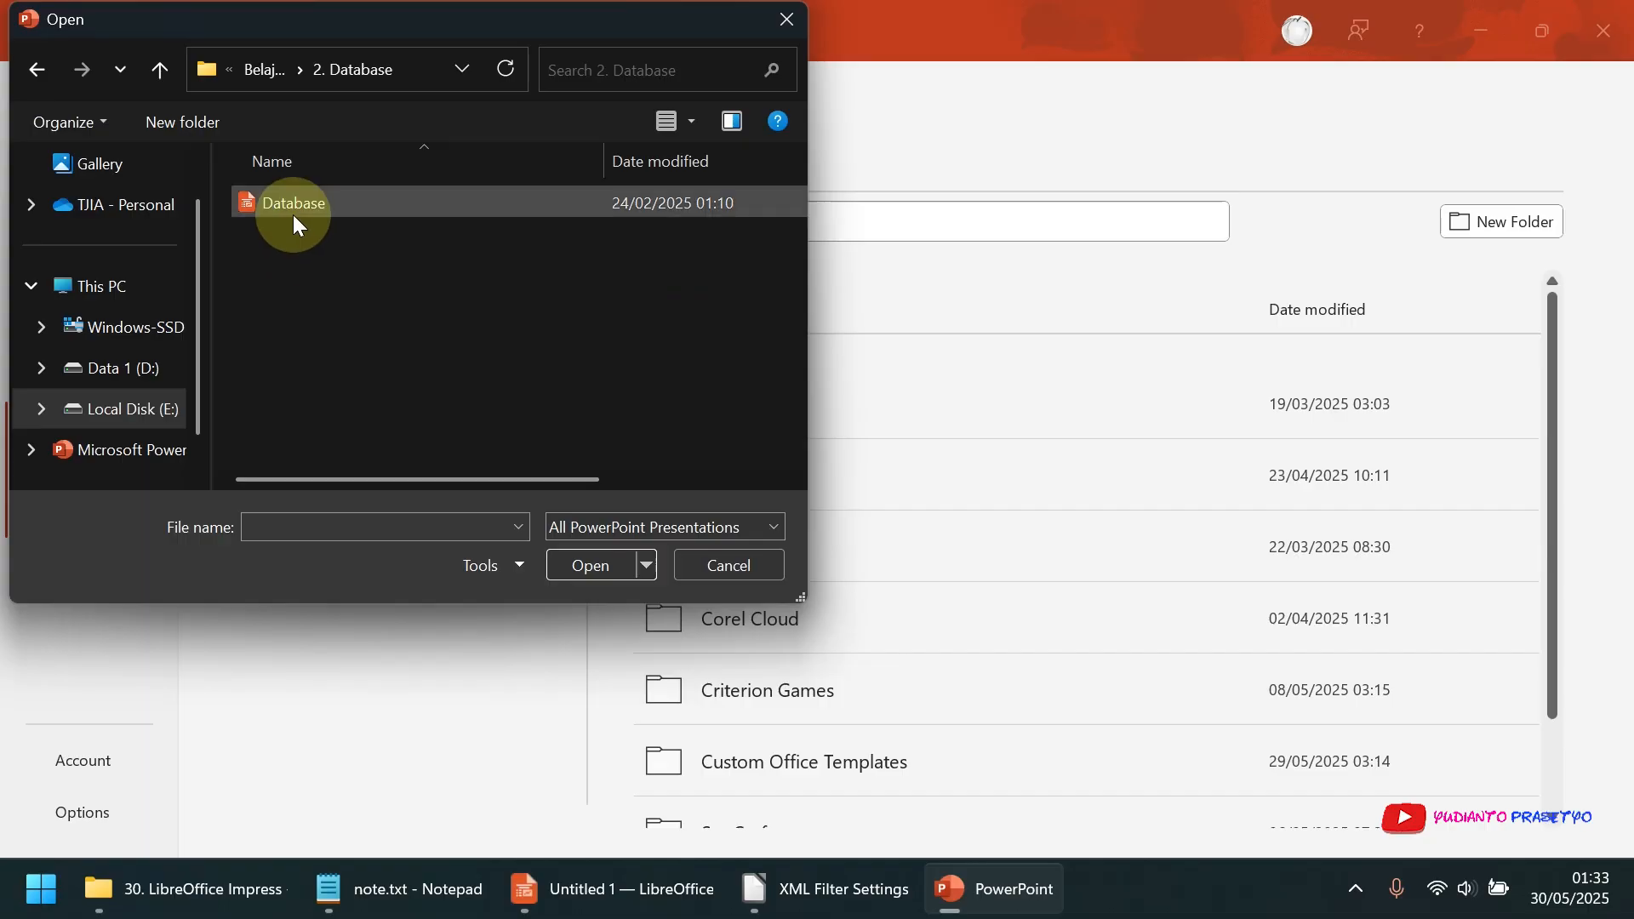
{"action": "double_click", "coordinate": [294, 211]}
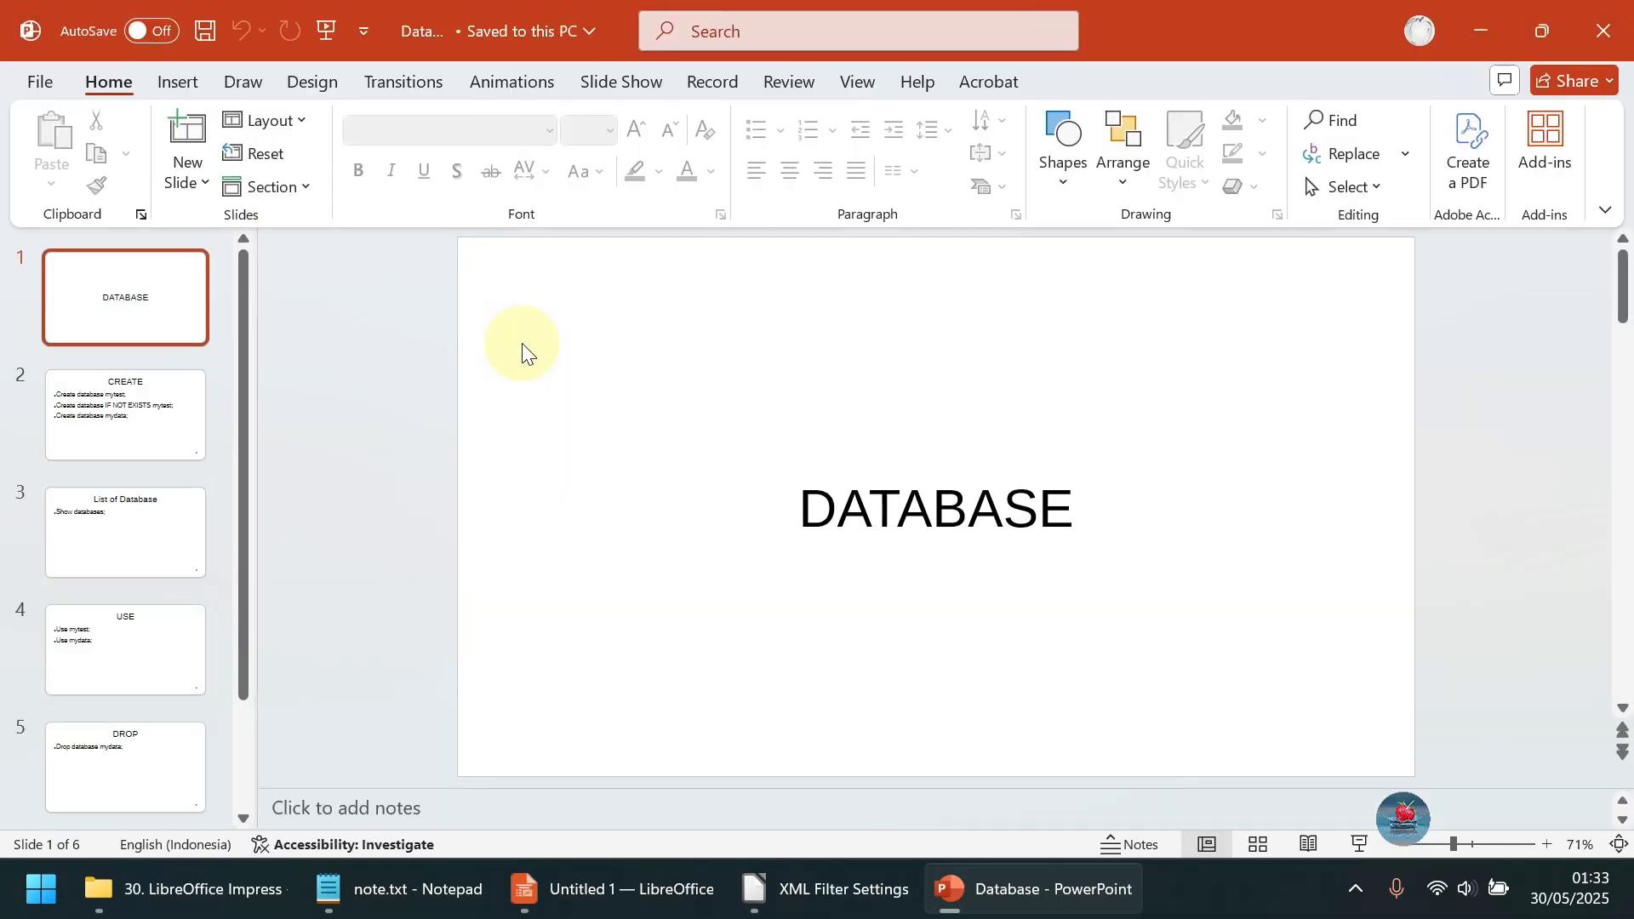
View slides 2 to 6 of the Database presentation and close PowerPoint
{"action": "left_click", "coordinate": [172, 404]}
{"action": "left_click", "coordinate": [120, 557]}
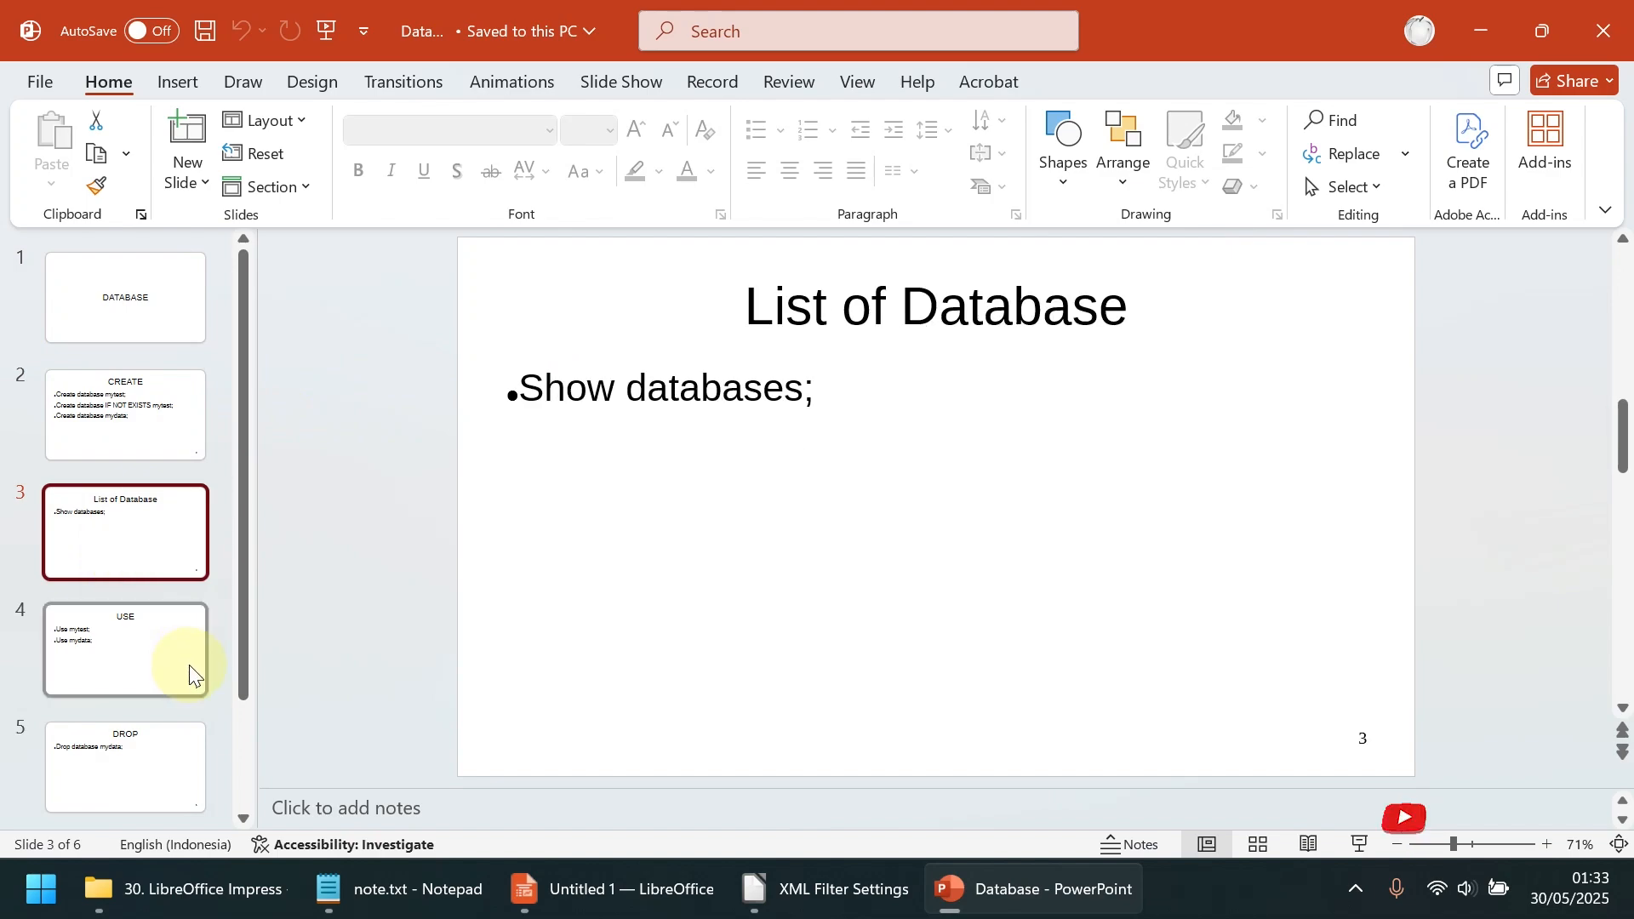
{"action": "left_click", "coordinate": [161, 677]}
{"action": "scroll", "coordinate": [157, 679], "scroll_direction": "down", "scroll_amount": 2}
{"action": "left_click", "coordinate": [157, 665]}
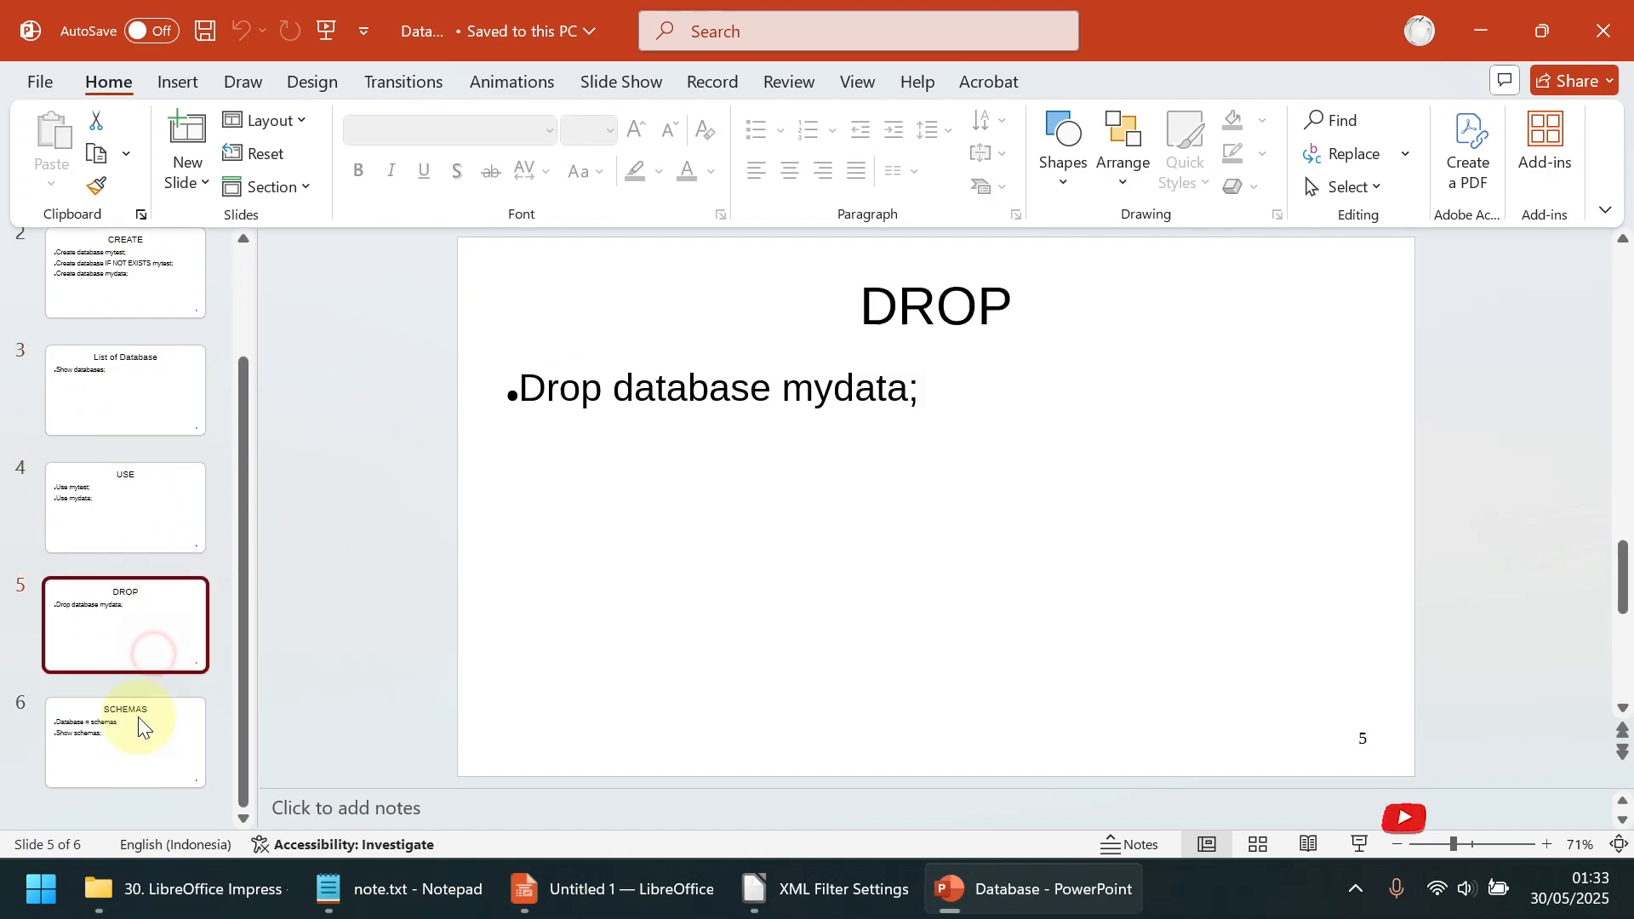
{"action": "left_click", "coordinate": [140, 725]}
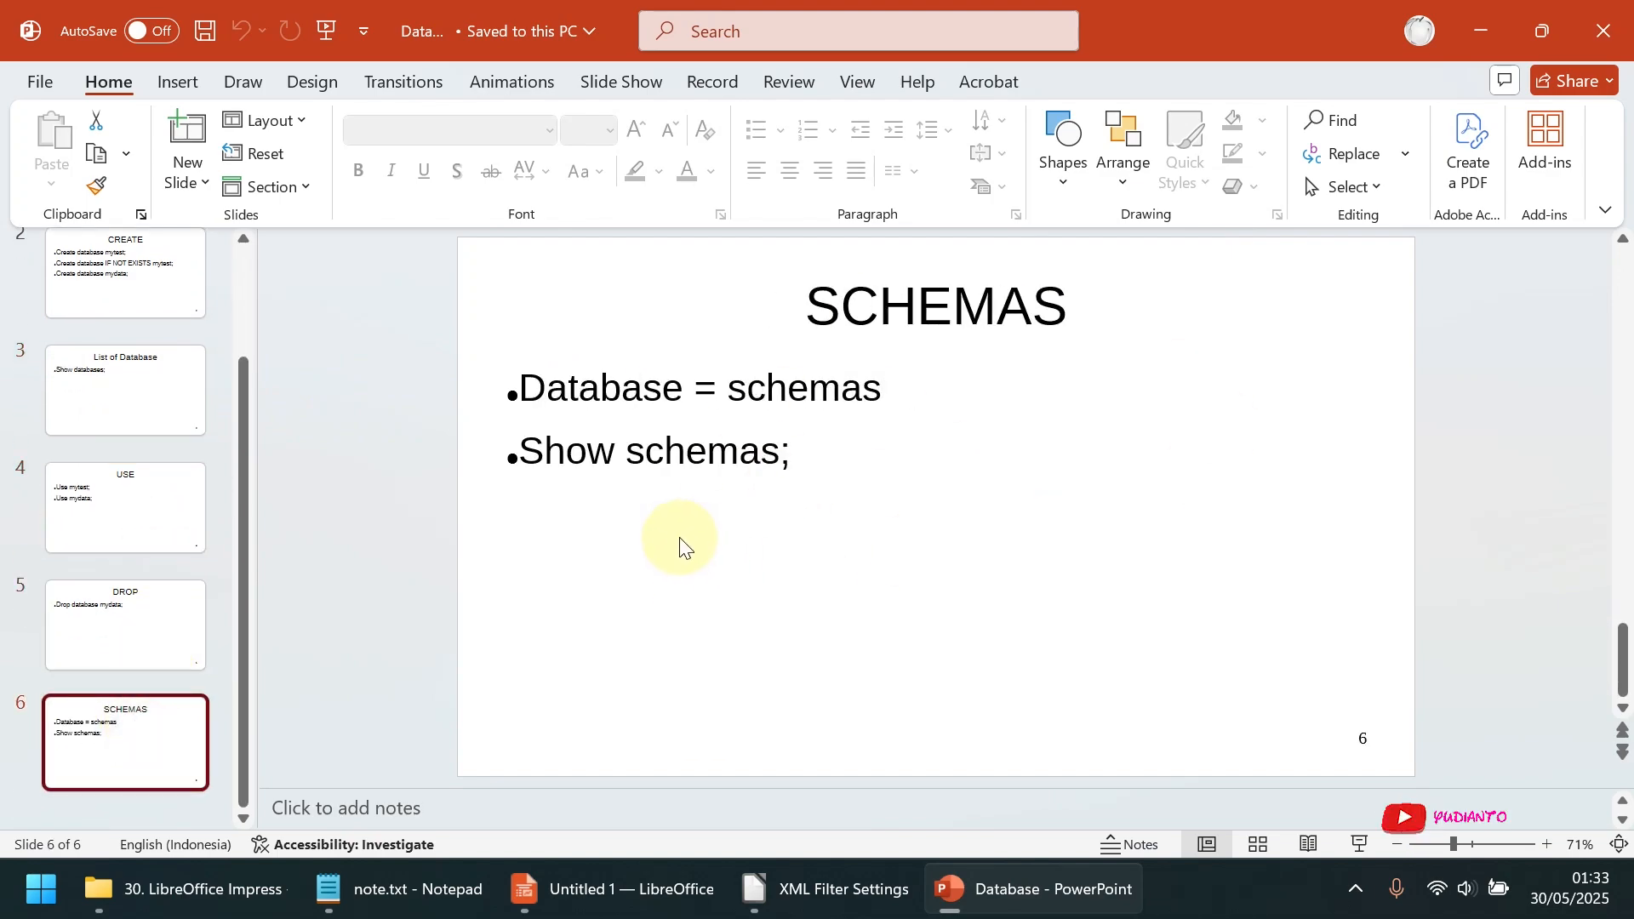
{"action": "left_click", "coordinate": [1589, 28]}
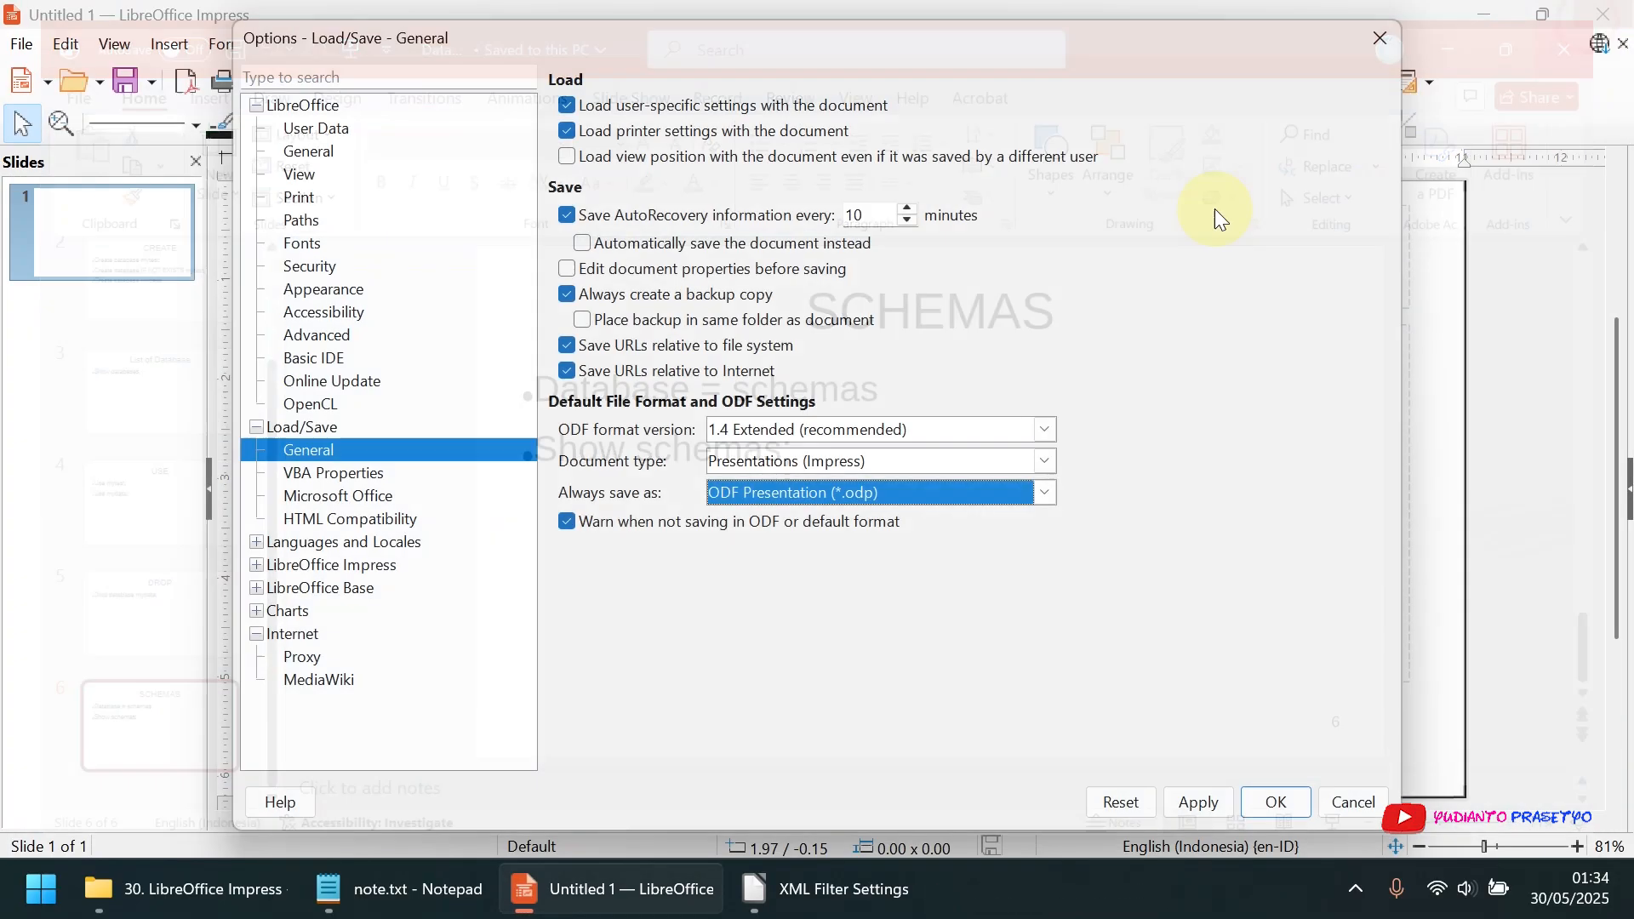
View the presentation formats offered for always saving documents again, and cancel the Options dialog
{"action": "left_click", "coordinate": [879, 497]}
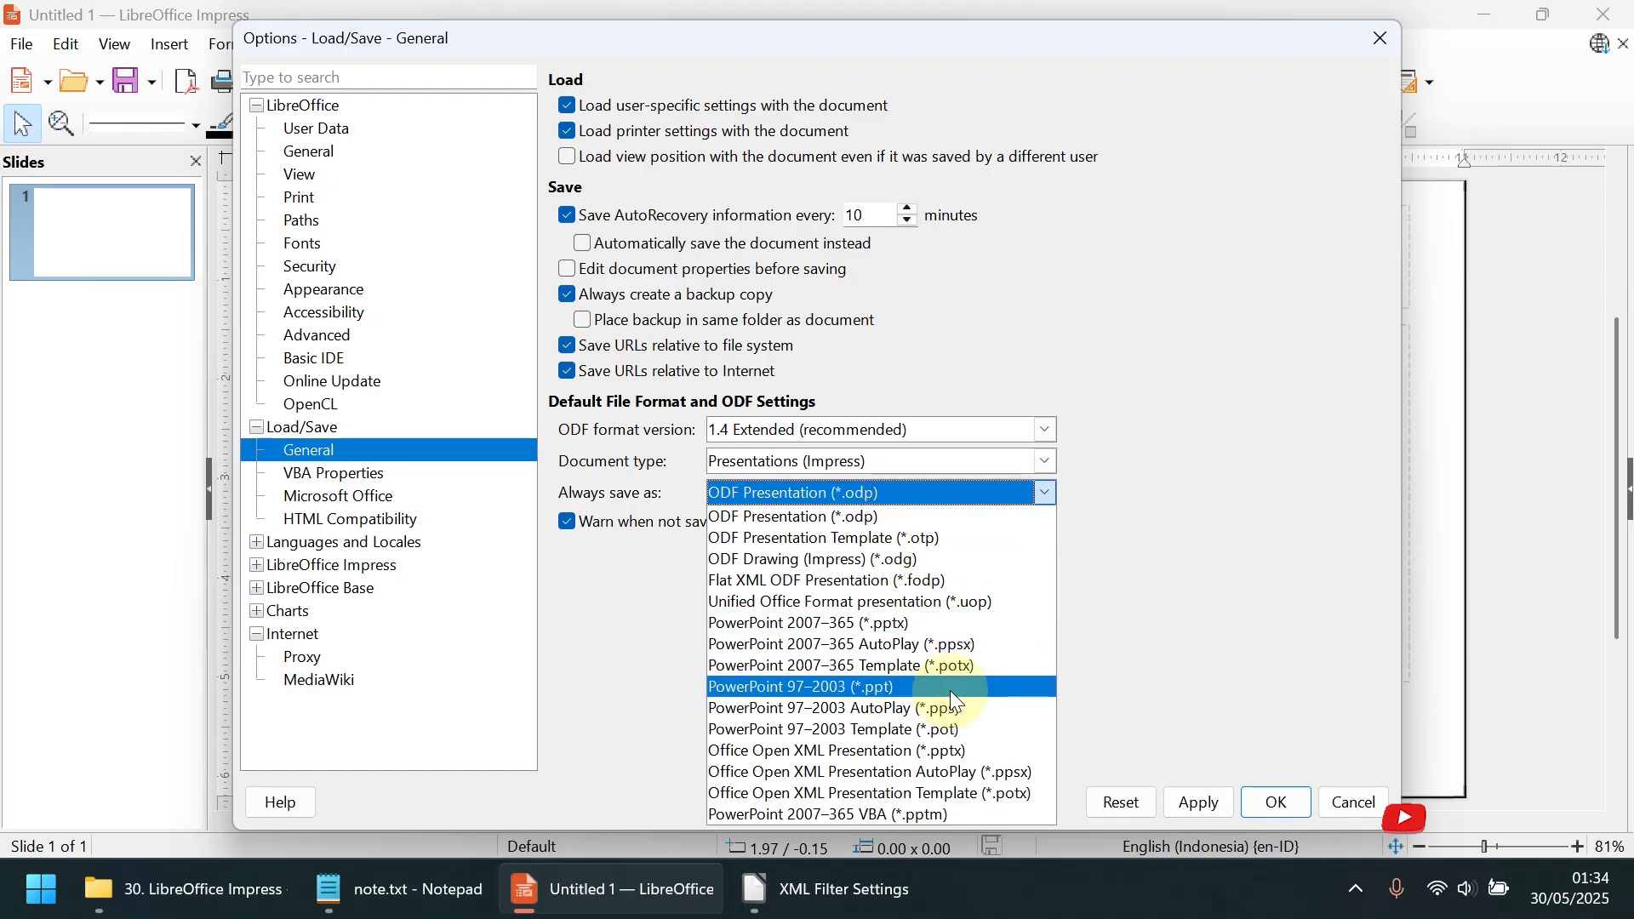
{"action": "left_click", "coordinate": [1349, 803]}
{"action": "left_click", "coordinate": [1350, 801]}
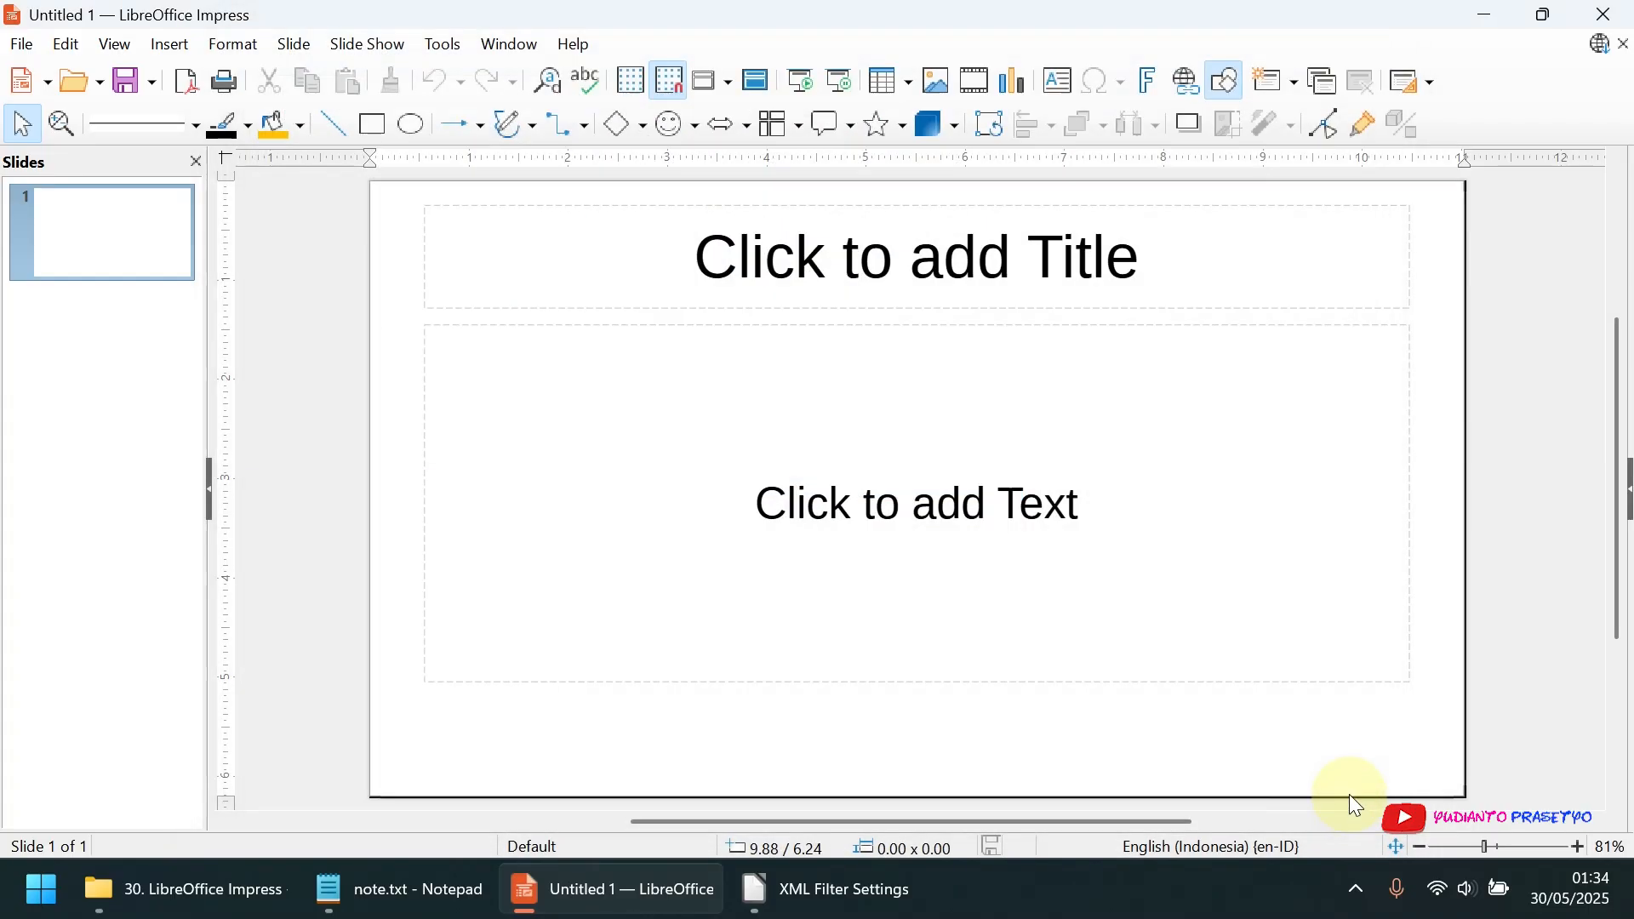
Reopen the Options dialog and view the User Data, General and Advanced settings of the LibreOffice category
{"action": "left_click", "coordinate": [441, 44]}
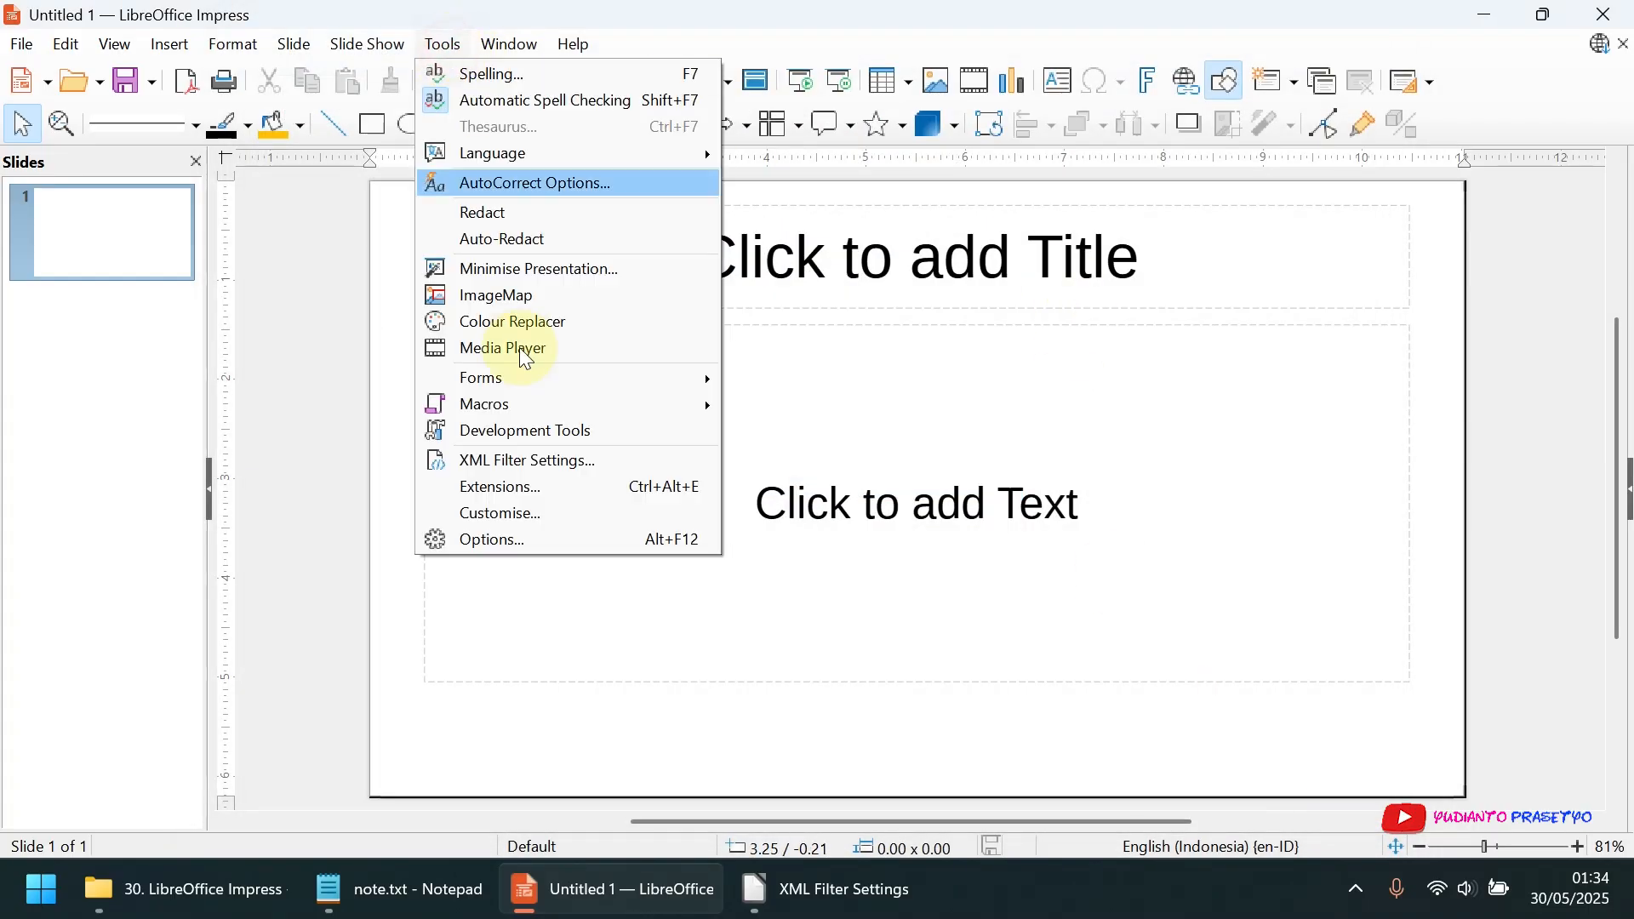
{"action": "left_click", "coordinate": [555, 538]}
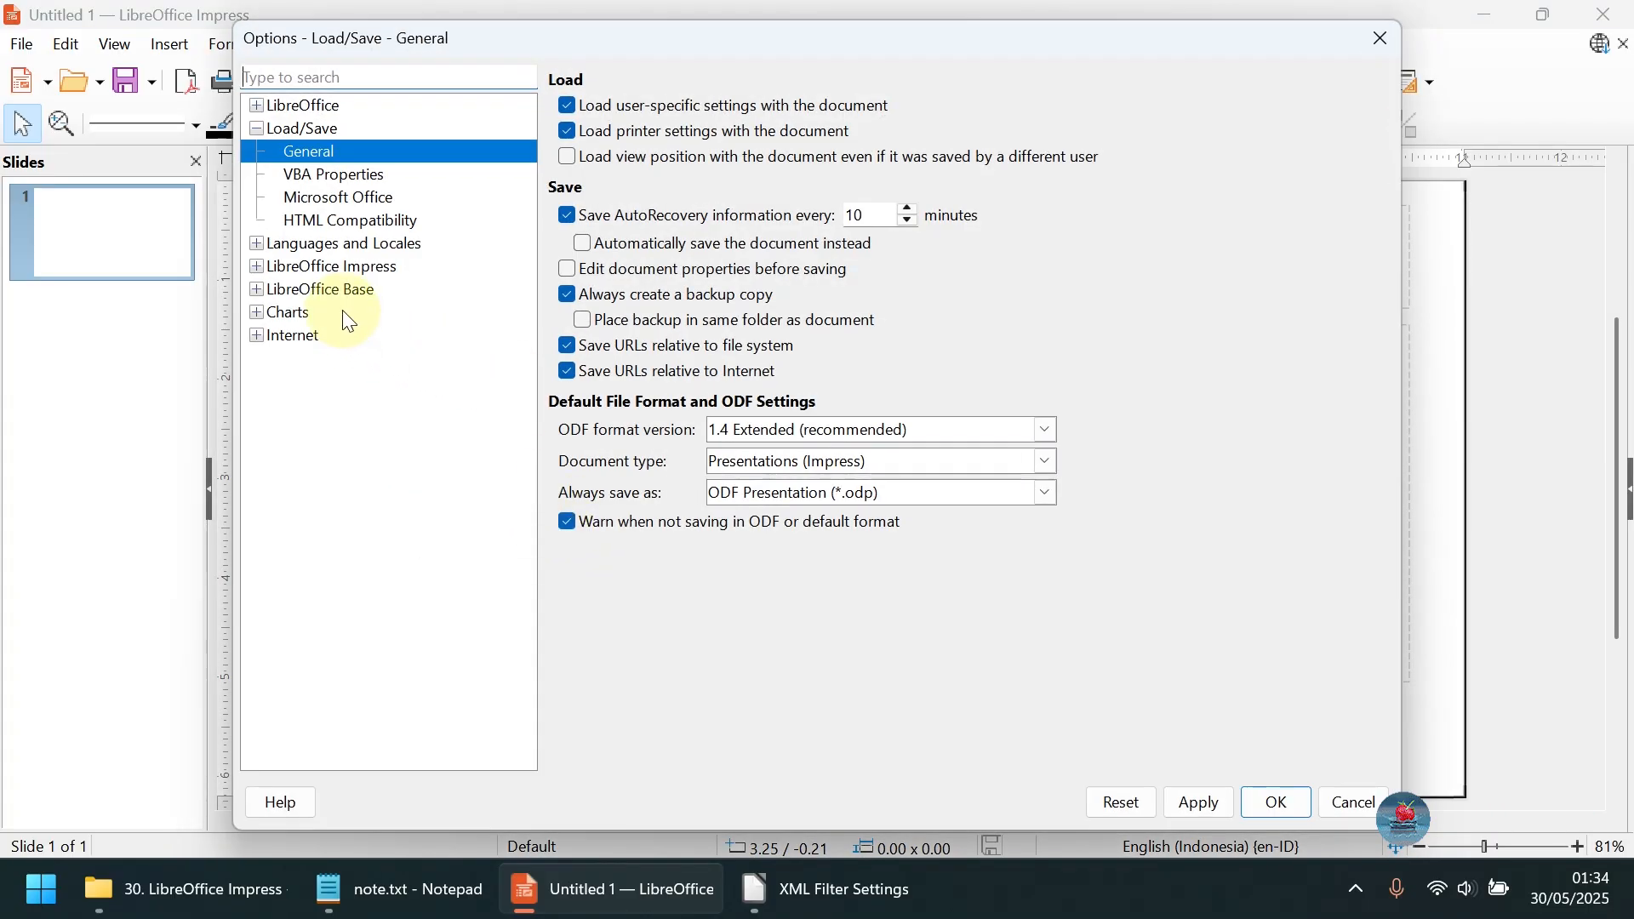
{"action": "left_click", "coordinate": [305, 103]}
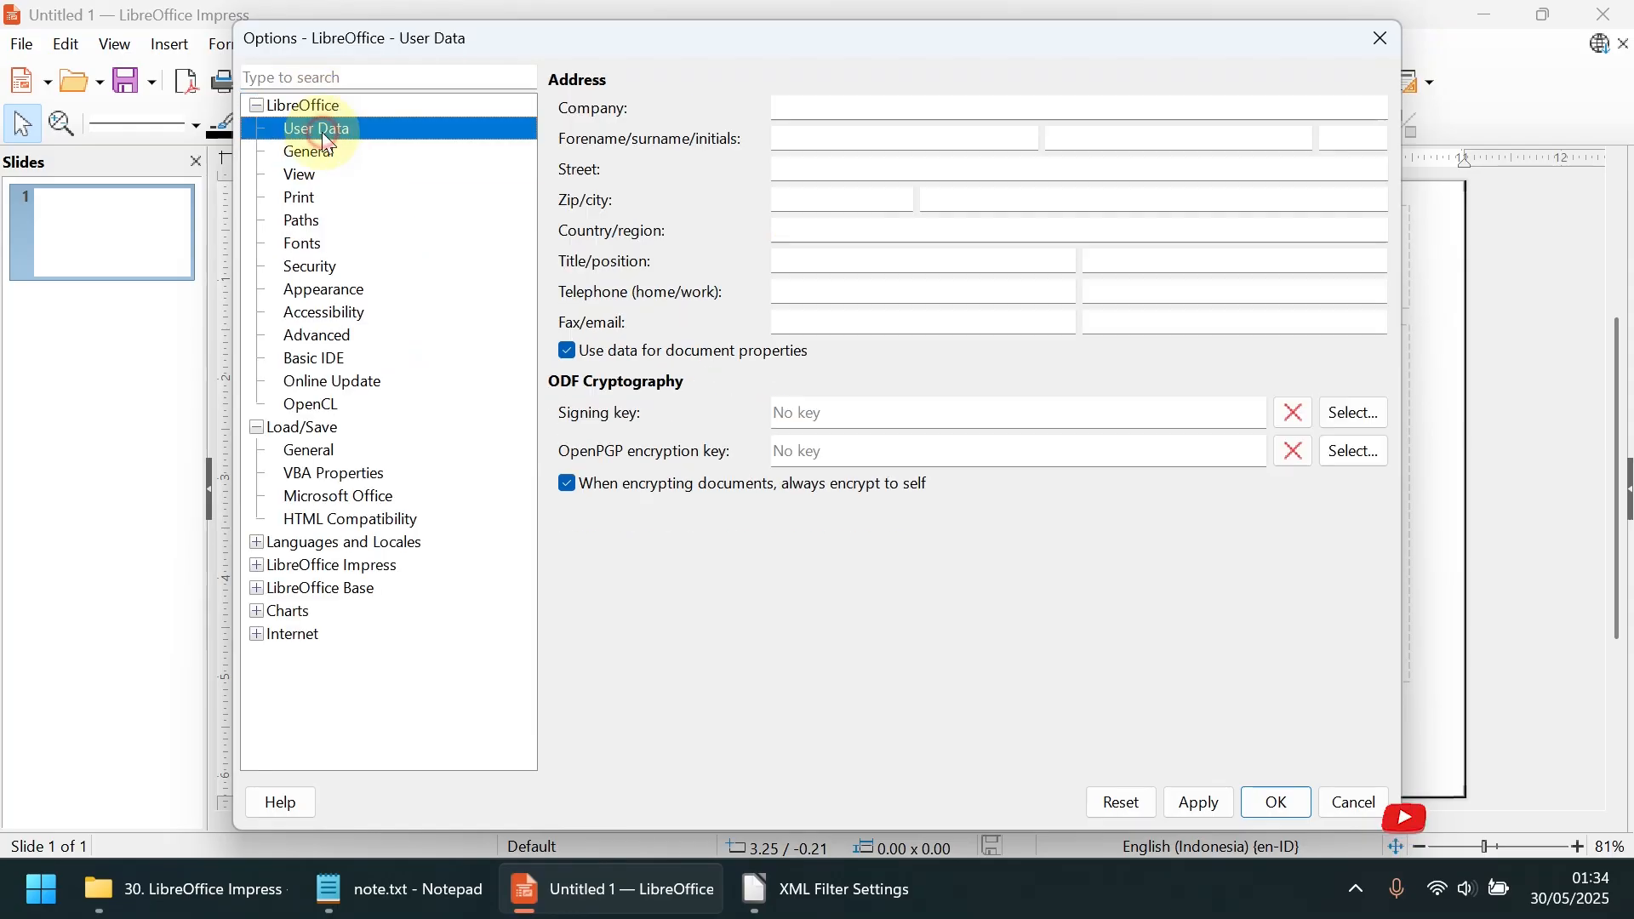
{"action": "left_click", "coordinate": [316, 129]}
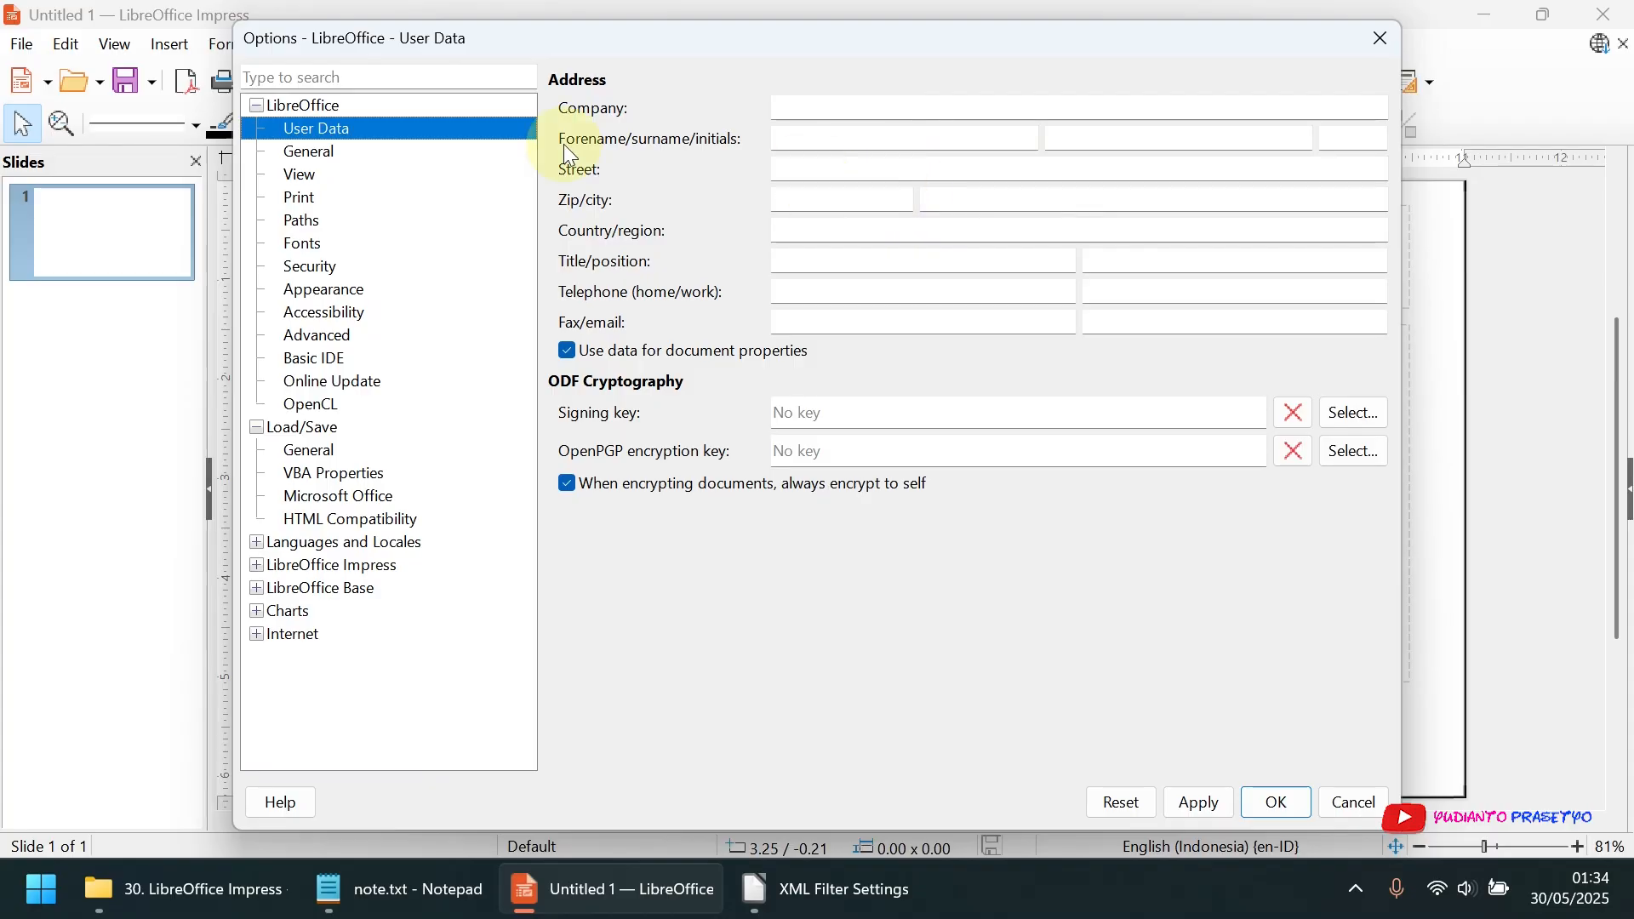
{"action": "left_click", "coordinate": [298, 153]}
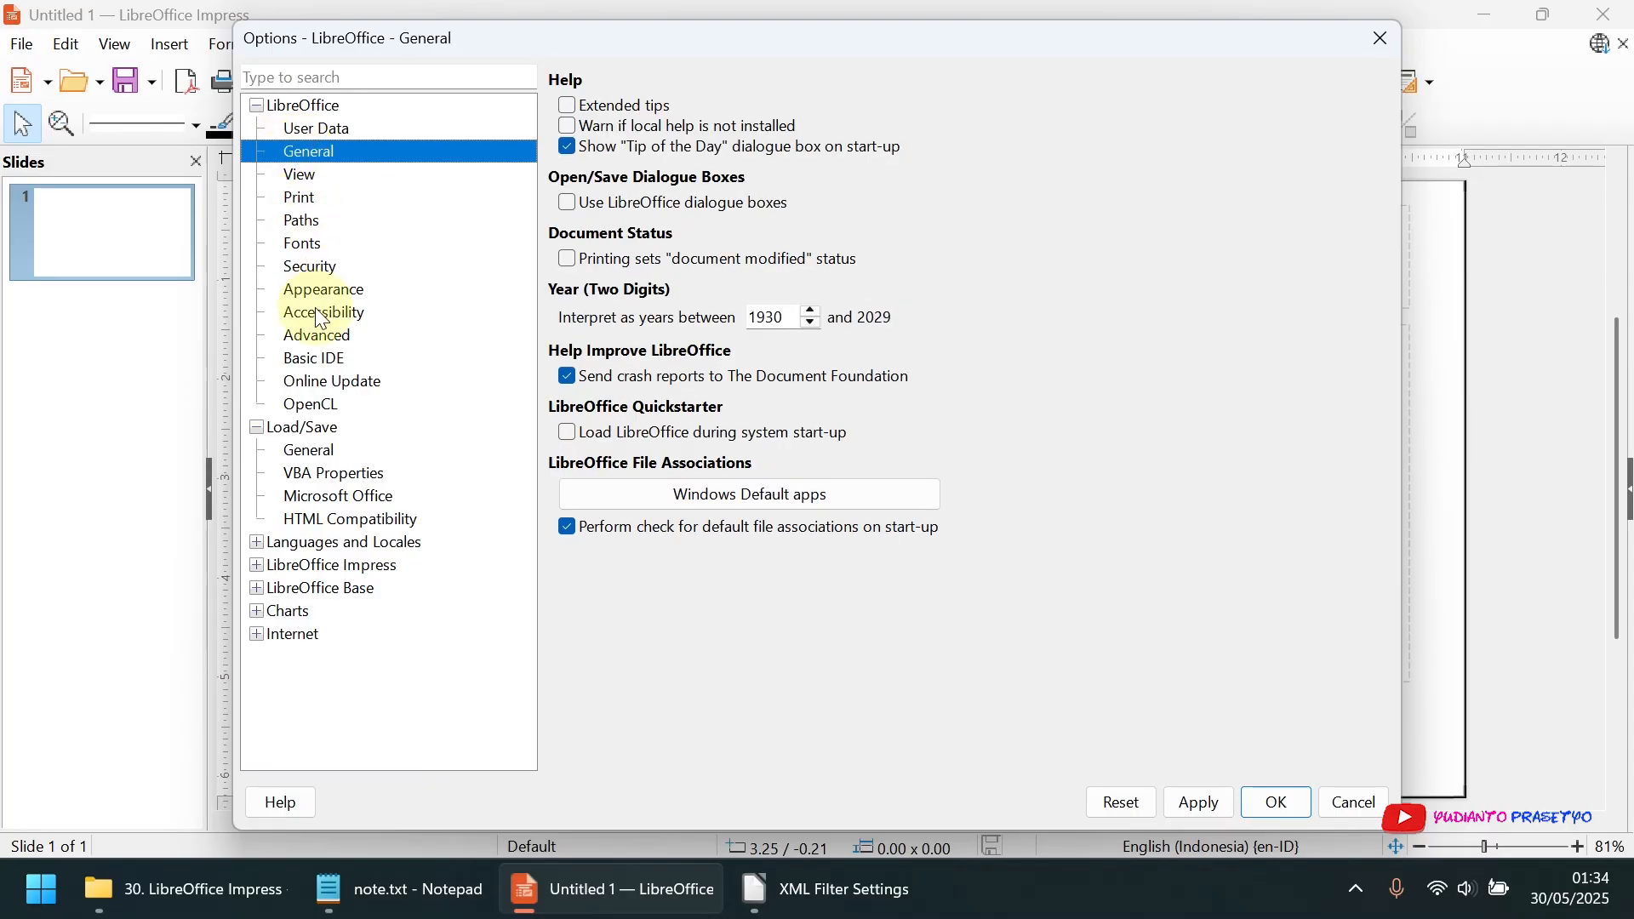
{"action": "left_click", "coordinate": [327, 335]}
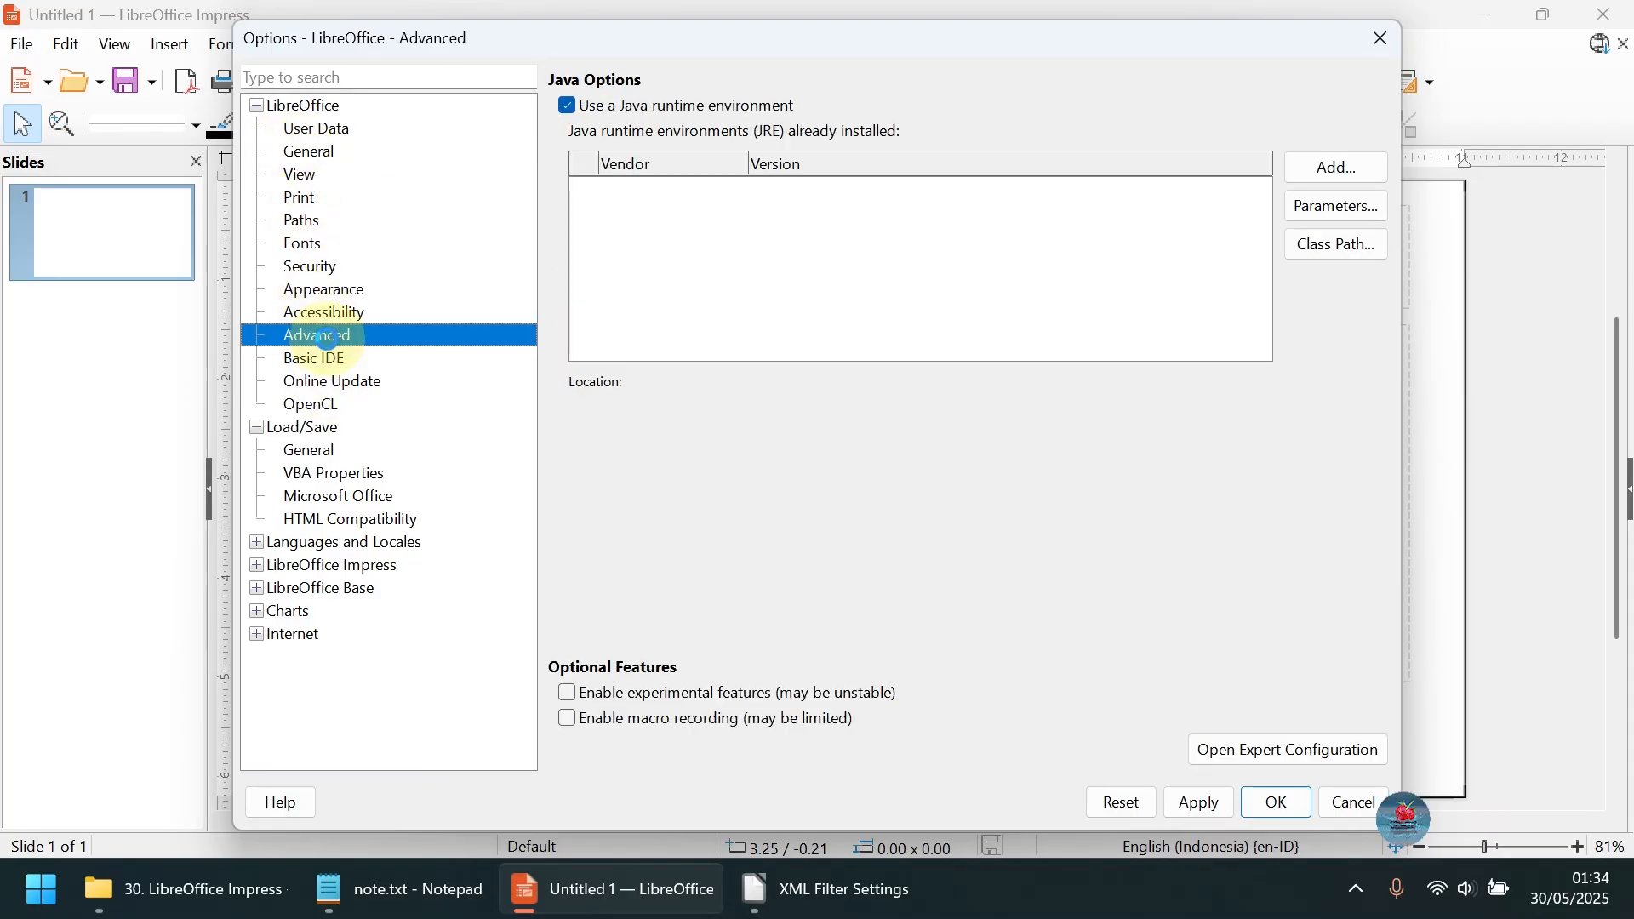
Review the General and User Data settings of the LibreOffice category again and cancel the Options dialog
{"action": "left_click", "coordinate": [311, 151]}
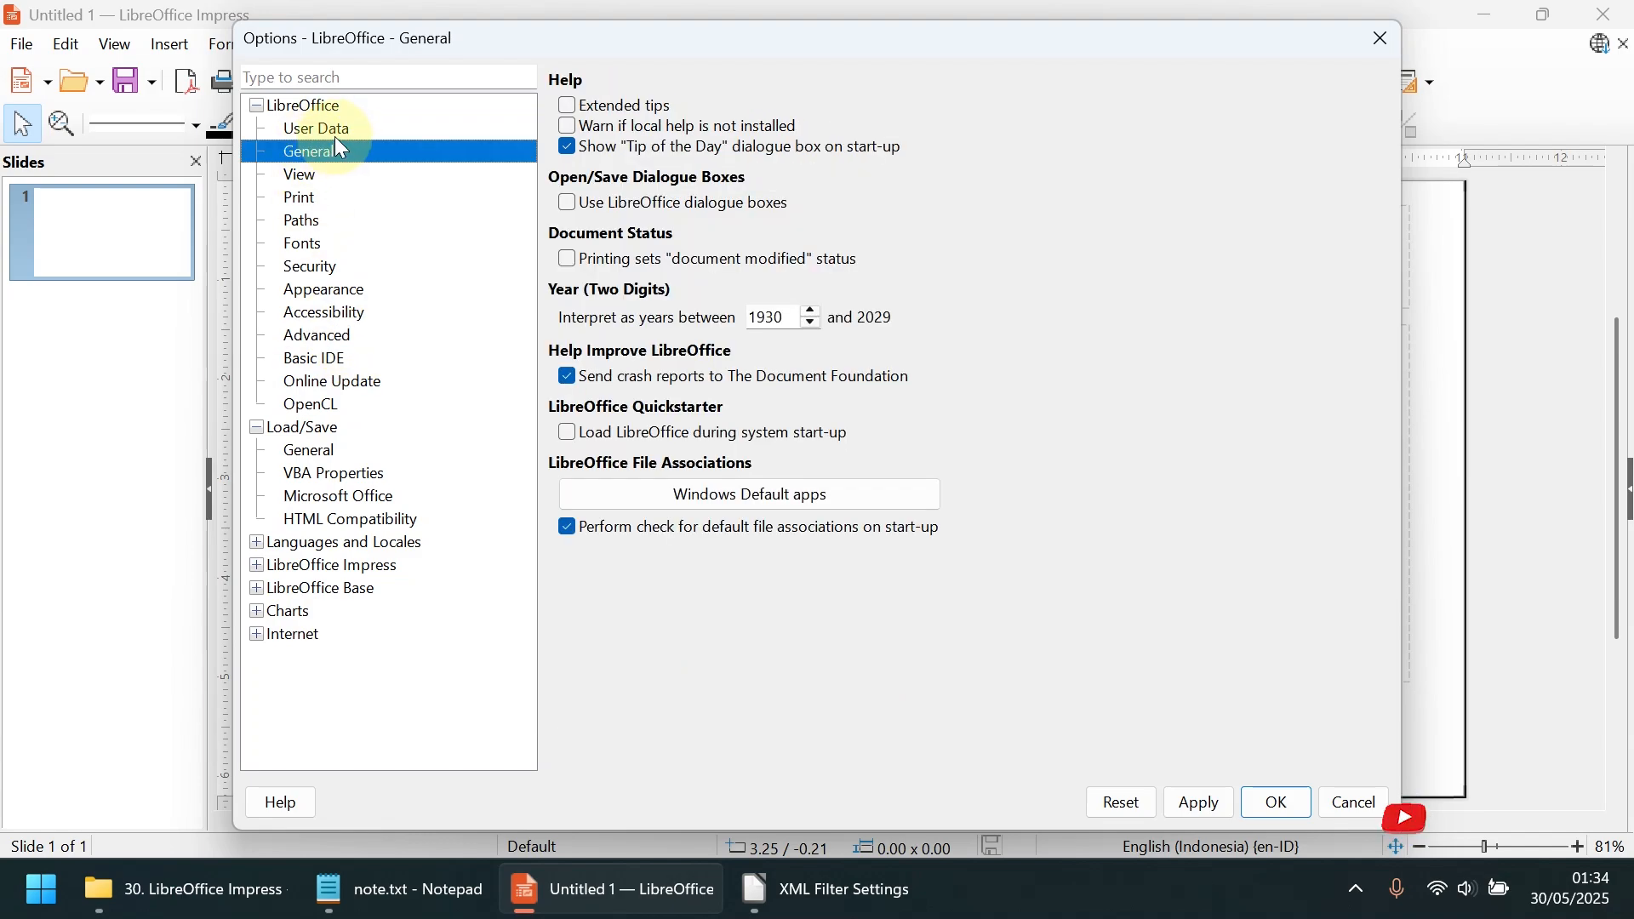
{"action": "left_click", "coordinate": [334, 136]}
{"action": "left_click", "coordinate": [1351, 799]}
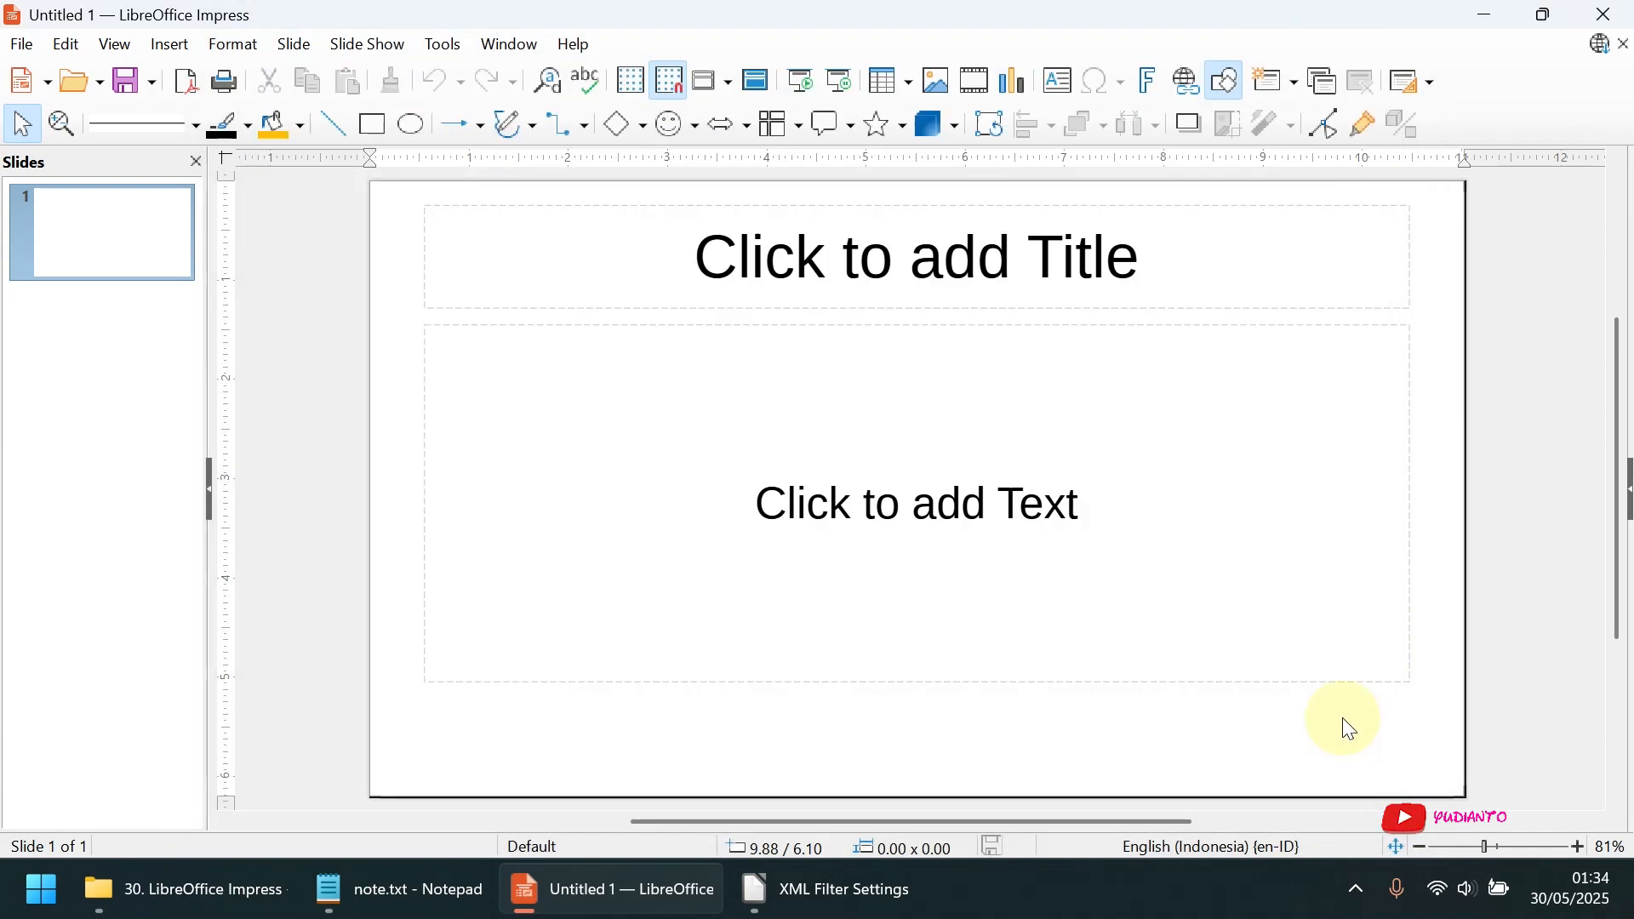
{"action": "left_click", "coordinate": [444, 44]}
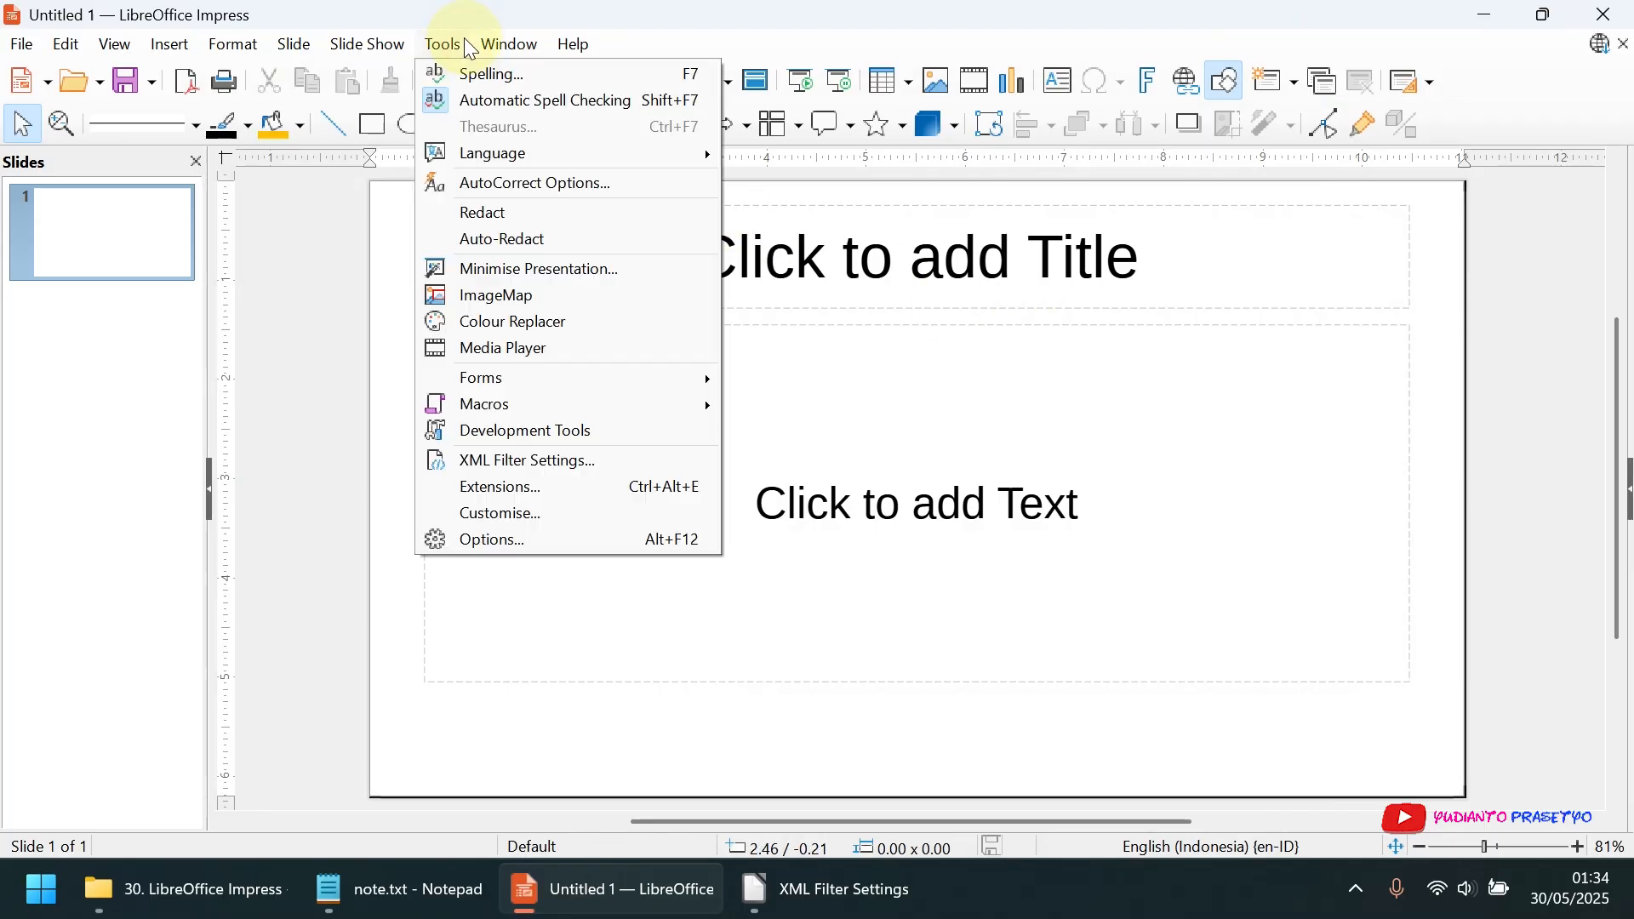
{"action": "mouse_move", "coordinate": [503, 43]}
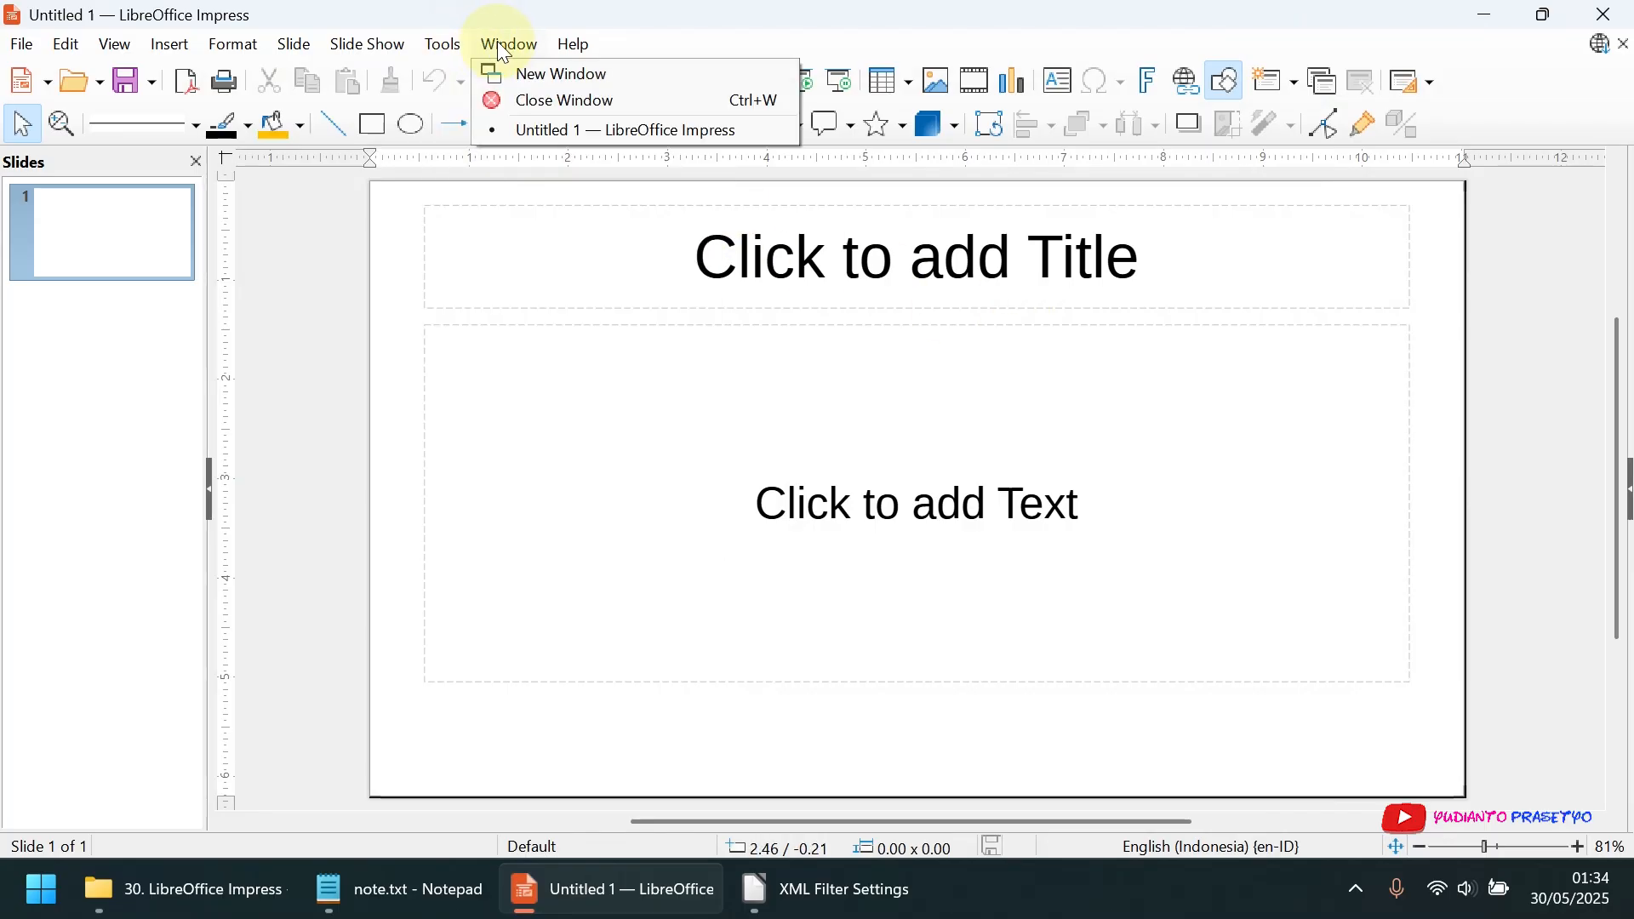
{"action": "mouse_move", "coordinate": [572, 47]}
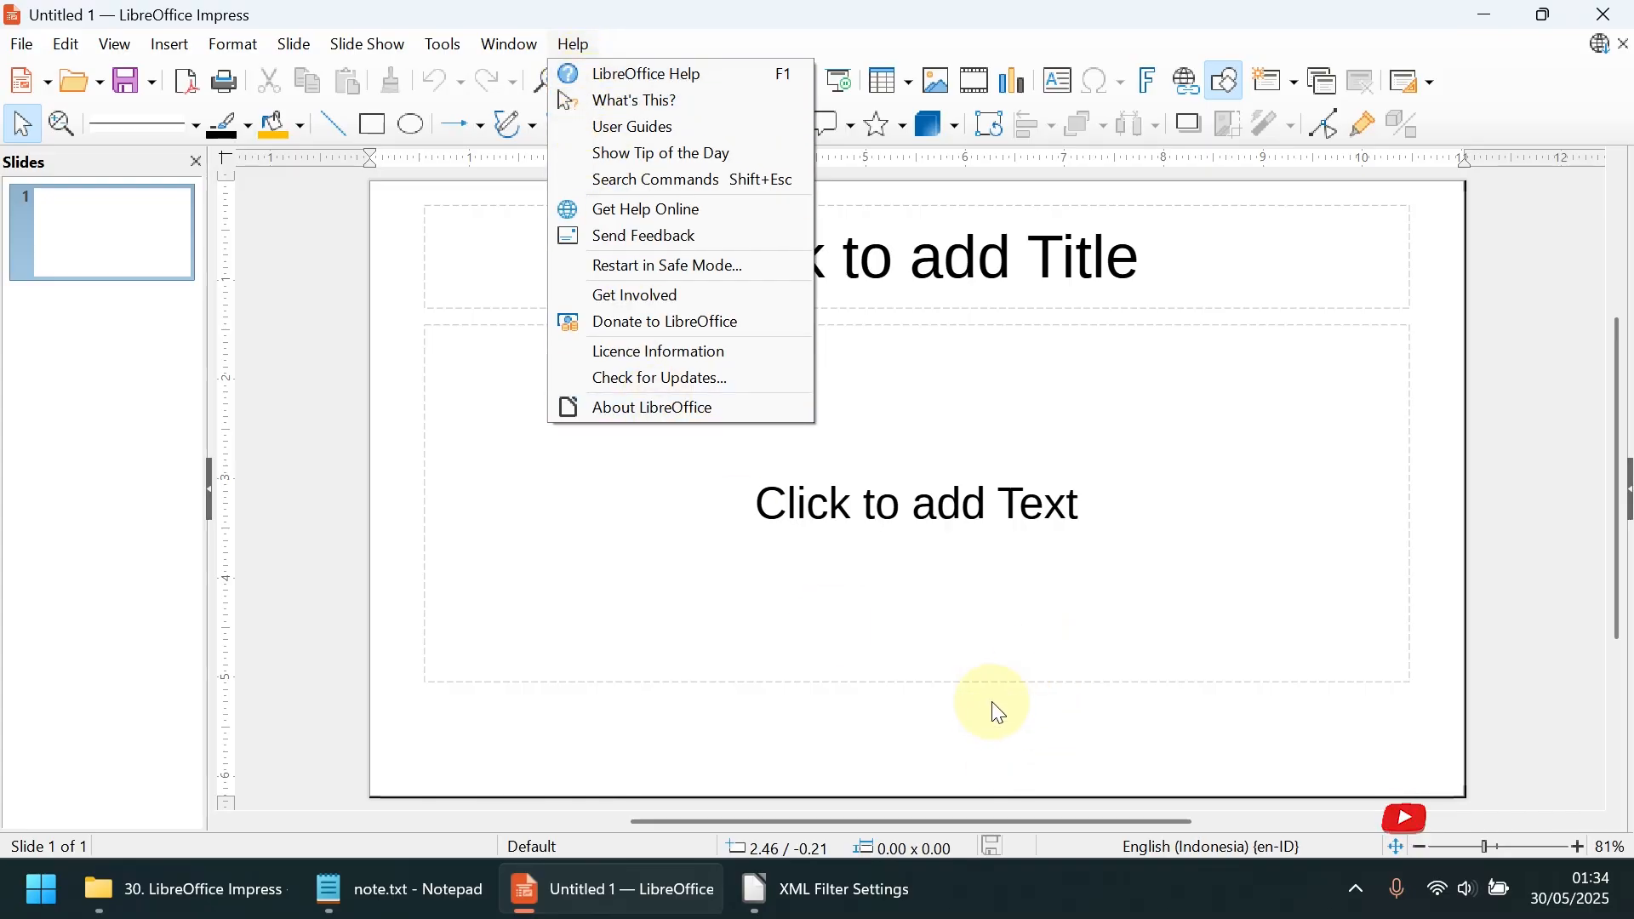
Close the XML Filter Settings window still open in the background and close the untitled presentation
{"action": "left_click", "coordinate": [824, 889]}
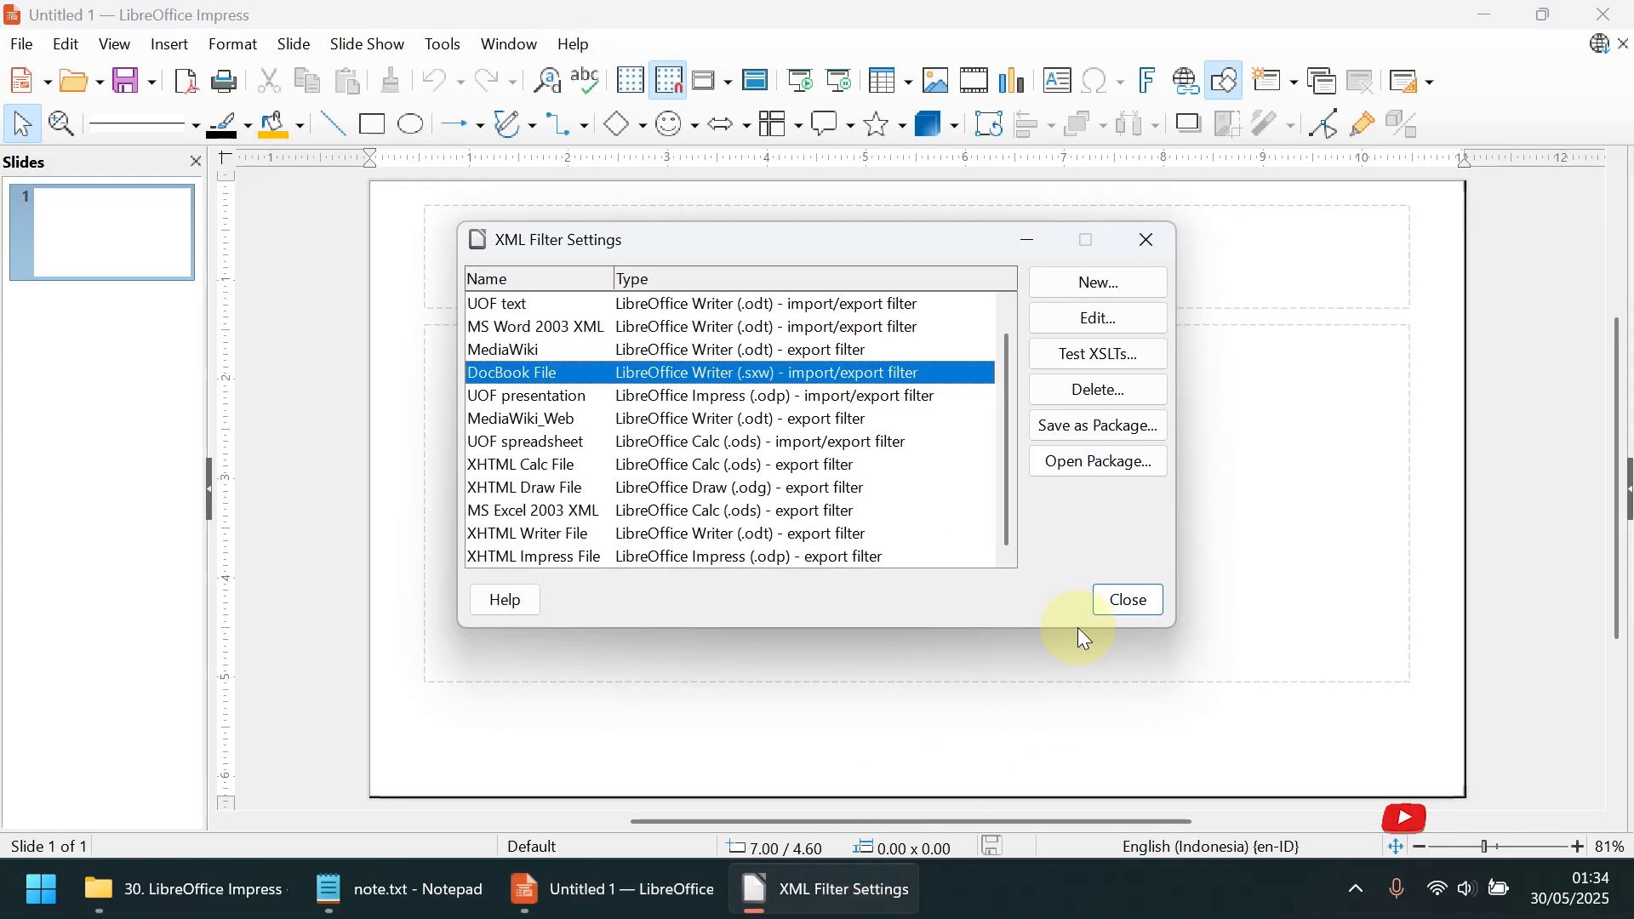
{"action": "left_click", "coordinate": [1123, 604]}
{"action": "mouse_move", "coordinate": [604, 903]}
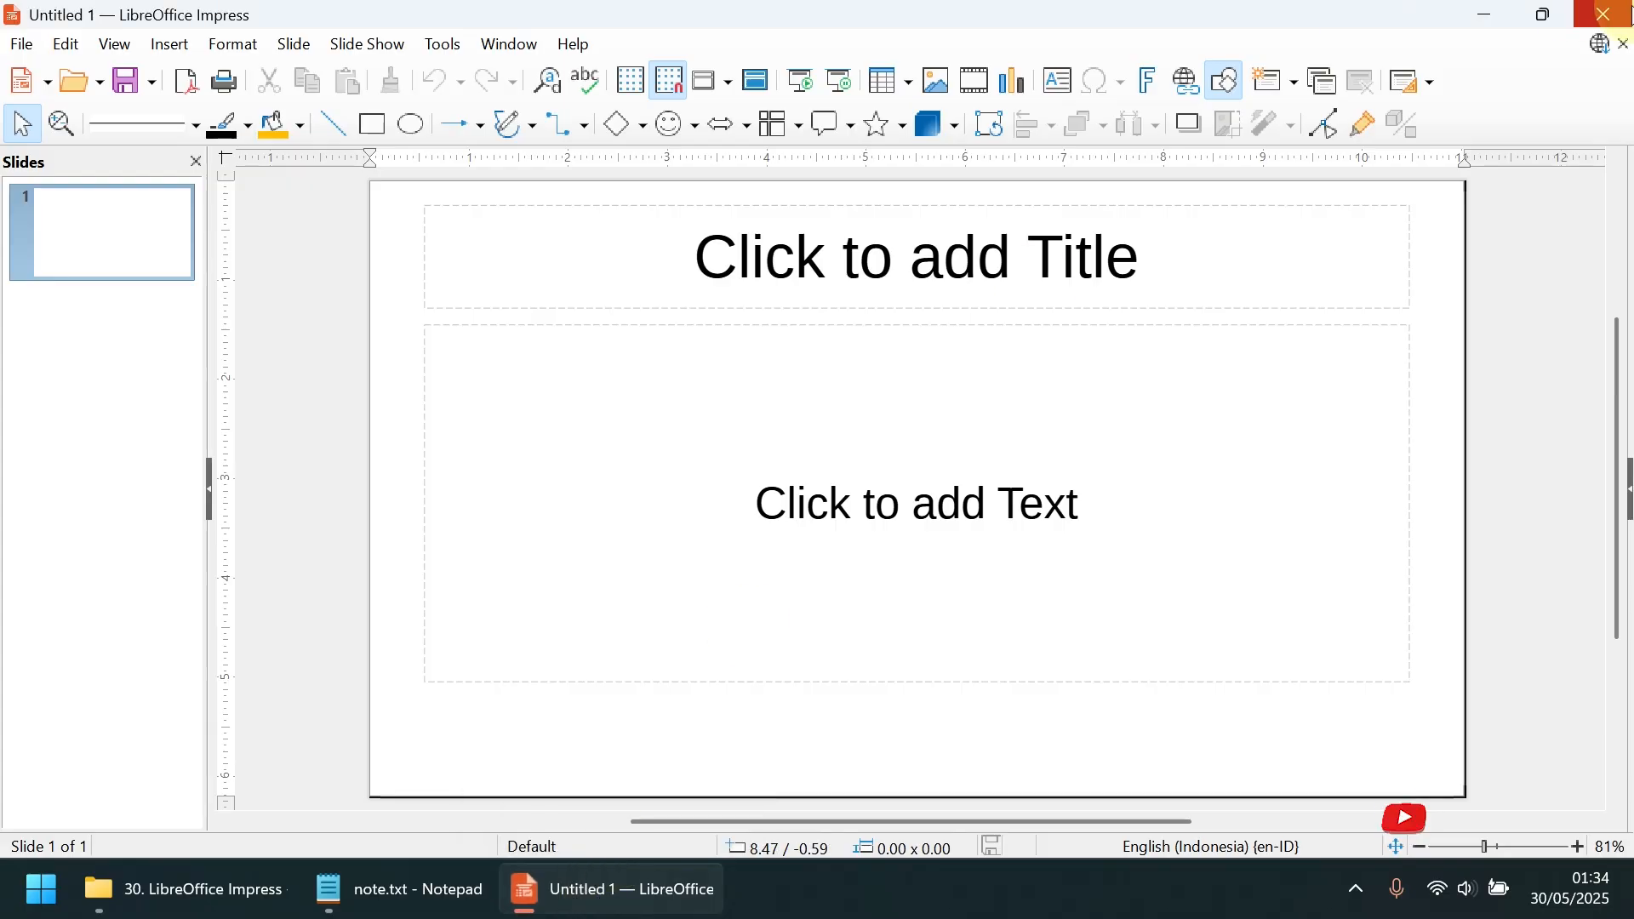
{"action": "left_click", "coordinate": [1626, 21]}
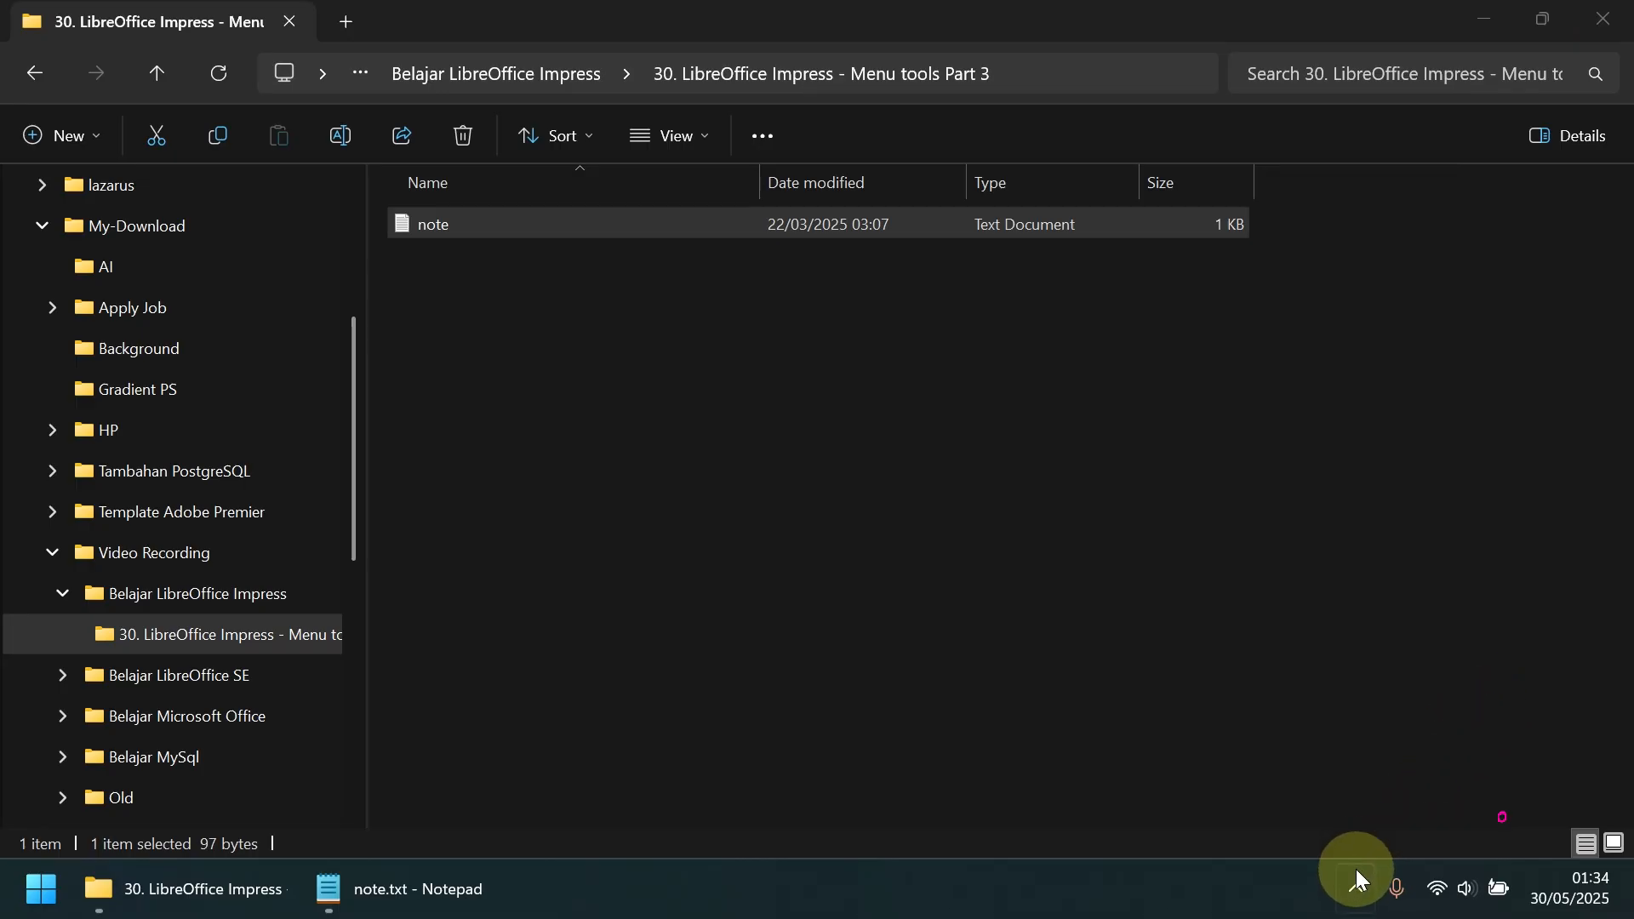